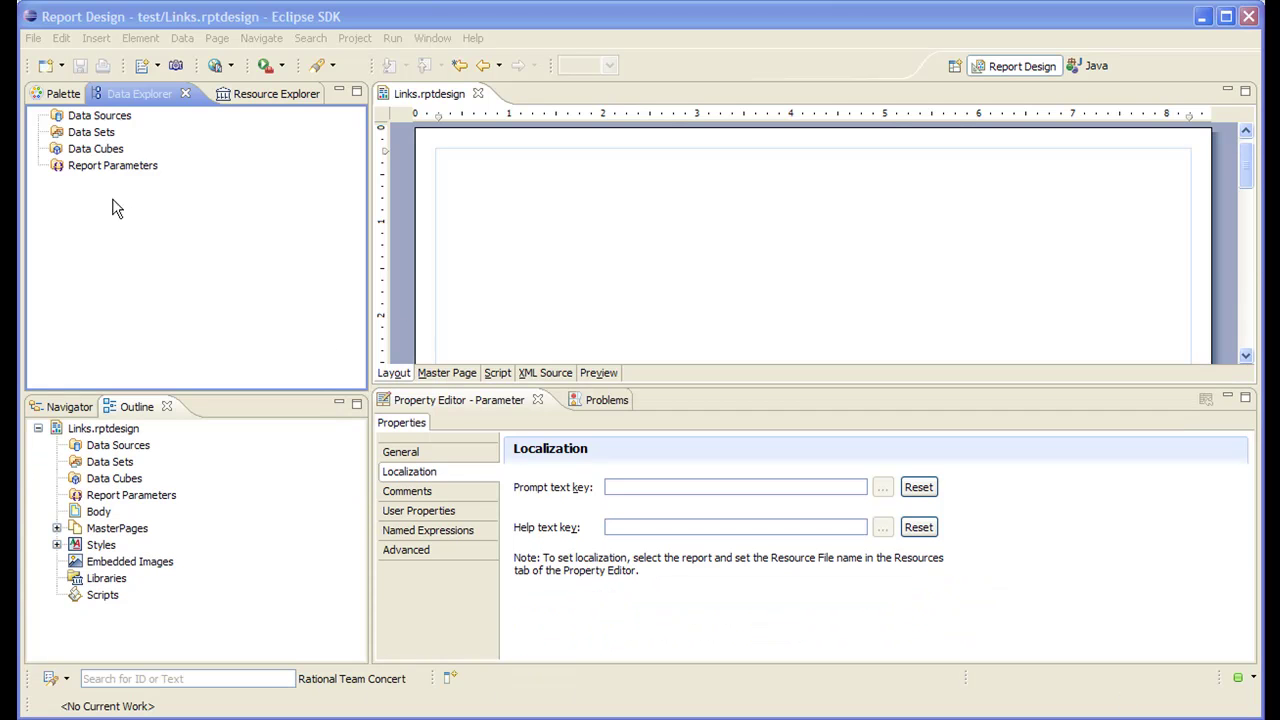
- Create the Integer report parameter Work Item Id and save Links.rptdesign with Ctrl+S
right_click(110, 166)
left_click(138, 174)
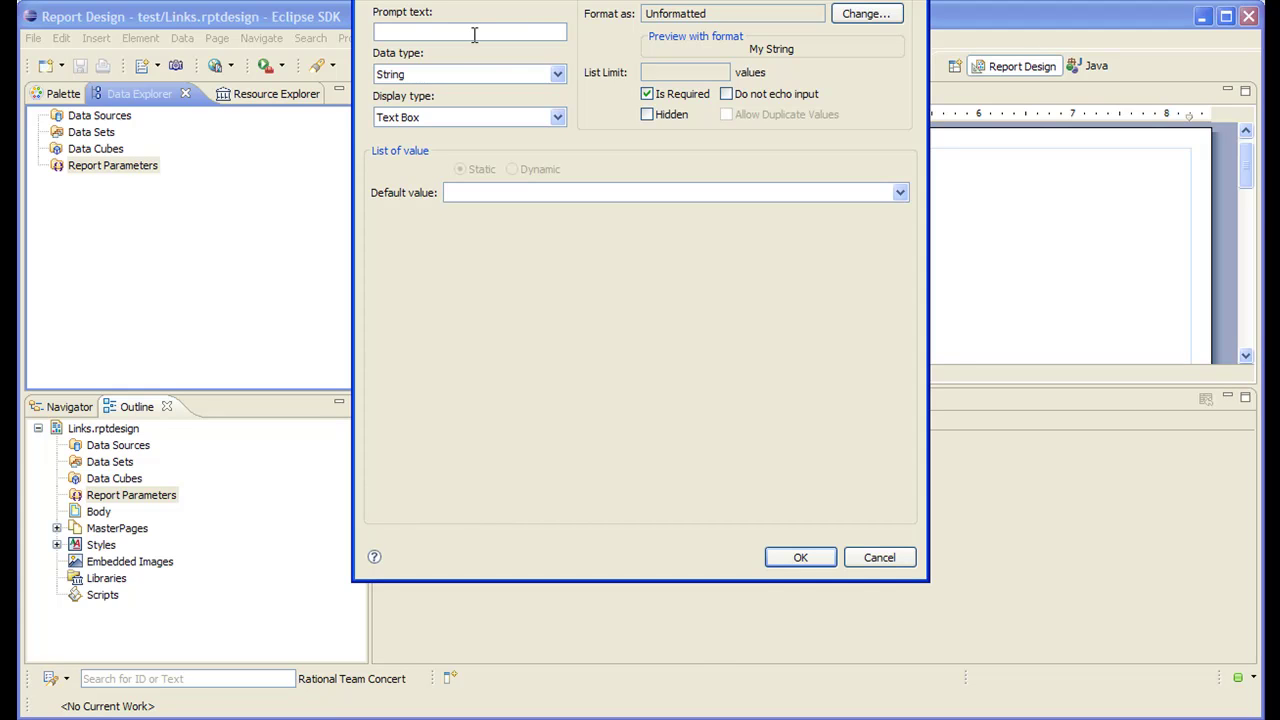
left_click(557, 76)
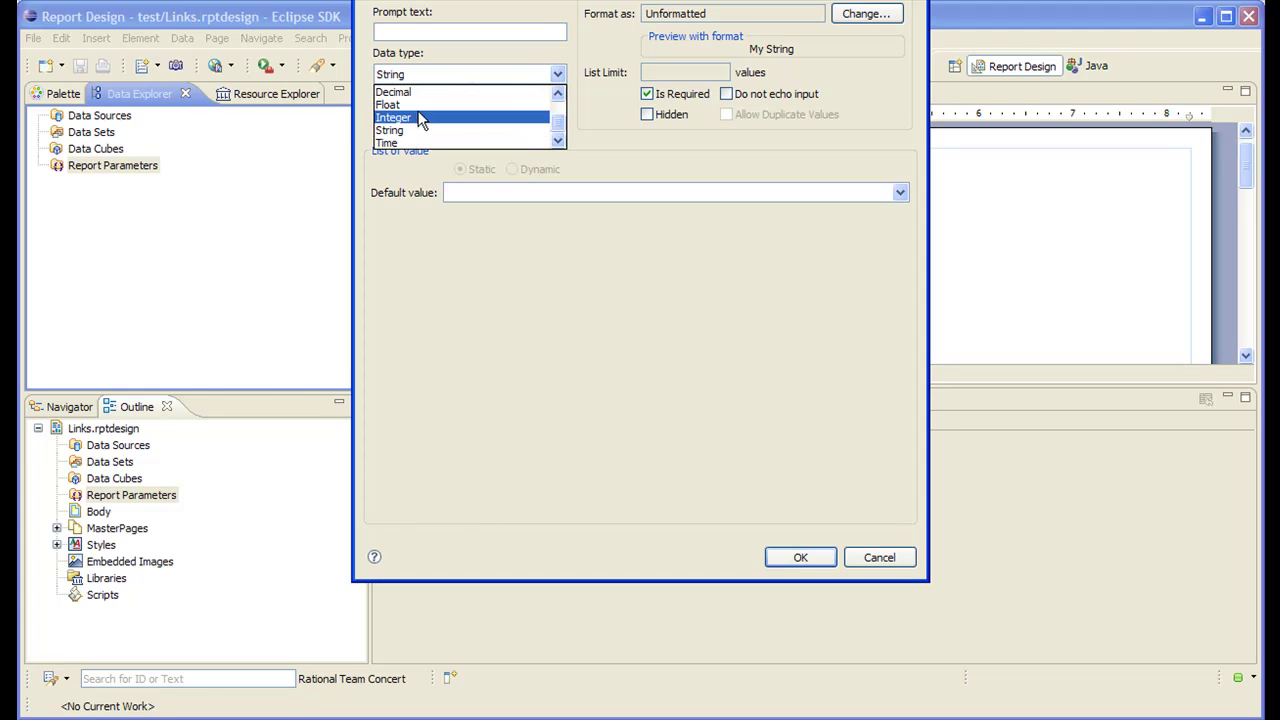
left_click(420, 118)
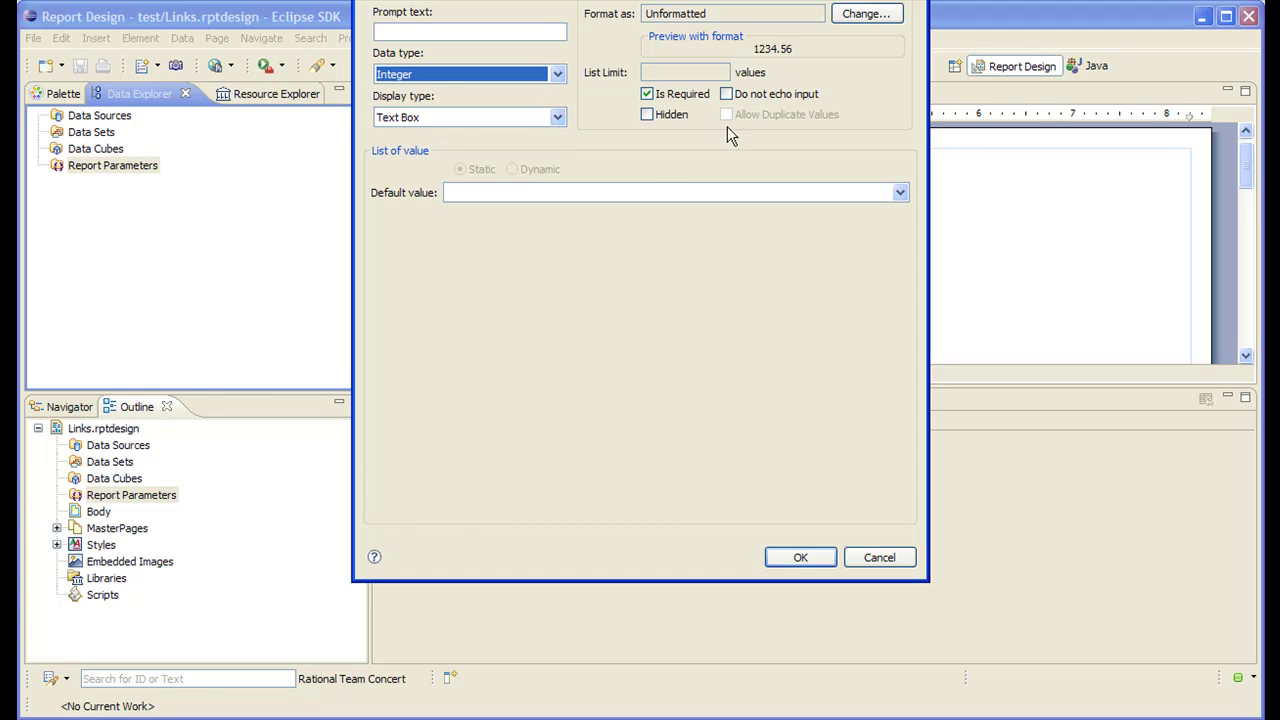
left_click(801, 558)
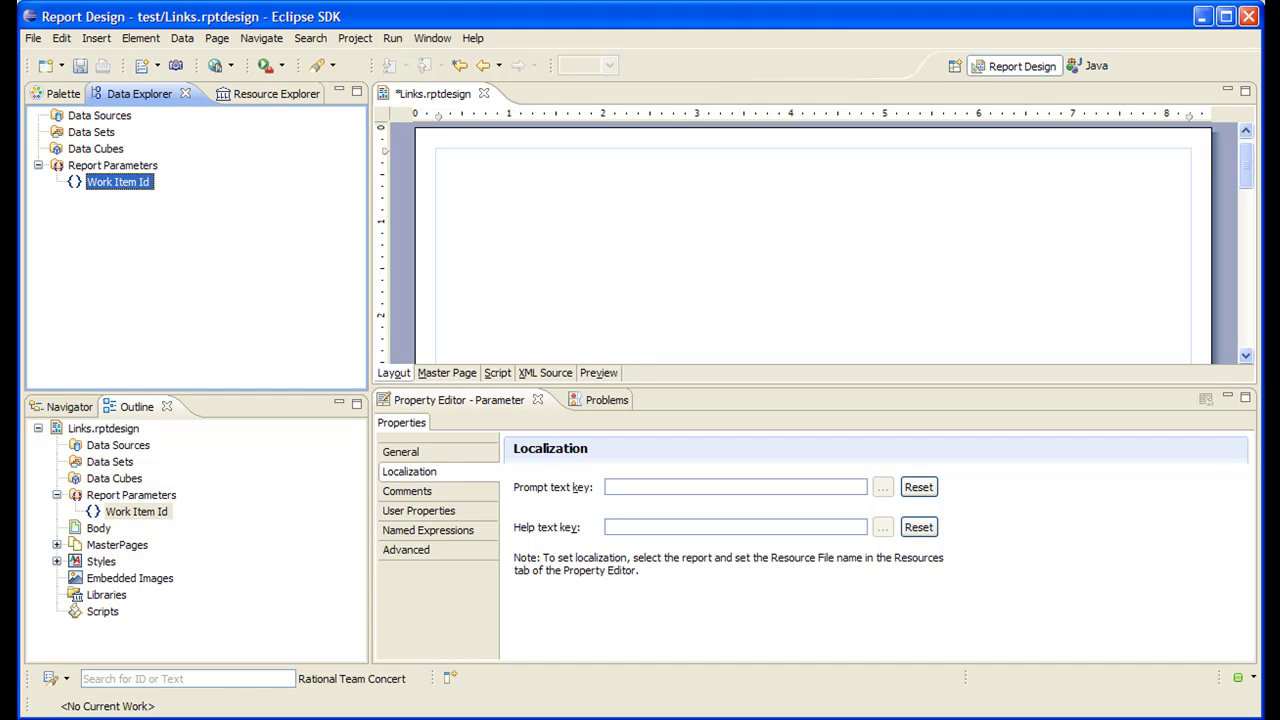
key("ctrl+s")
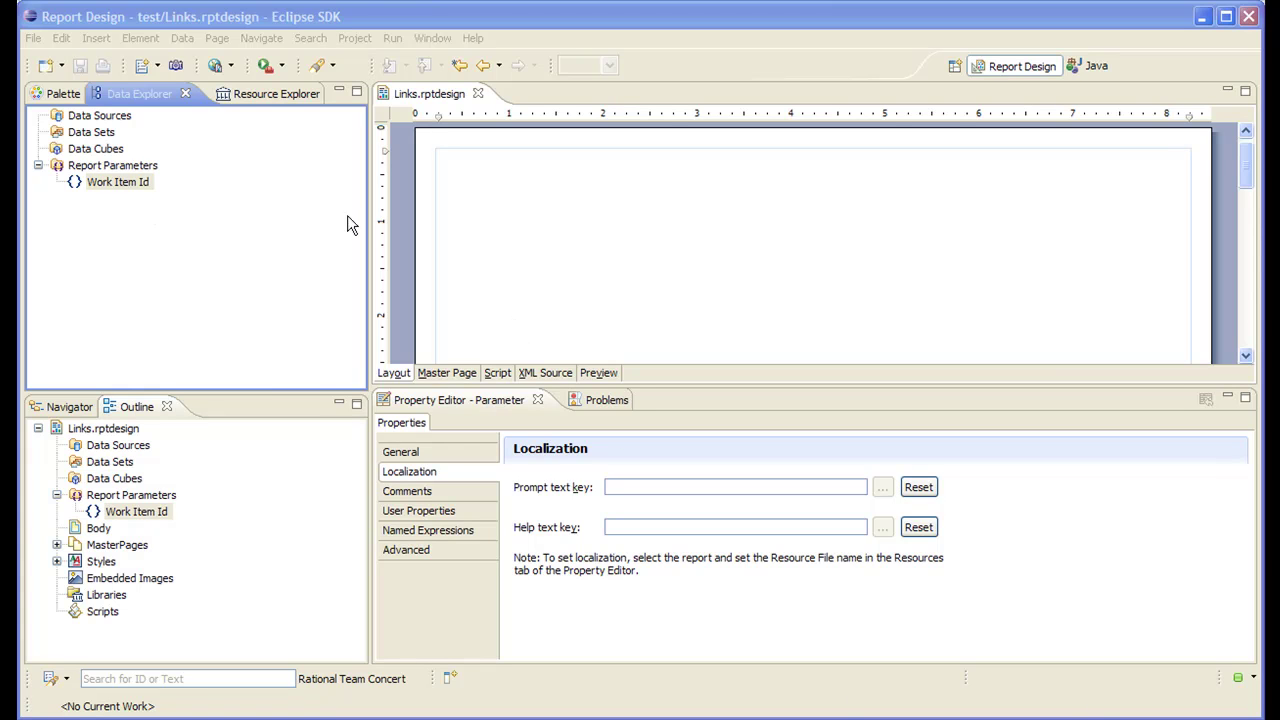
- Start a new Jazz Data Source named Common
right_click(100, 118)
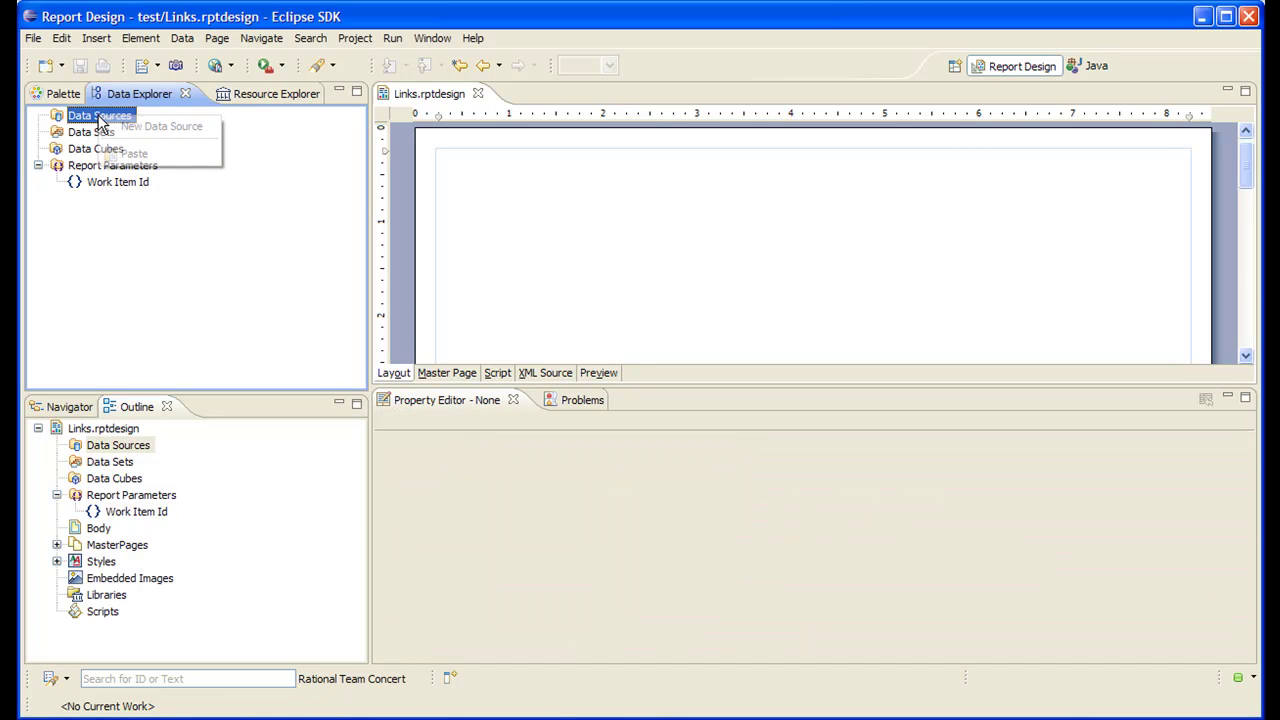
left_click(141, 120)
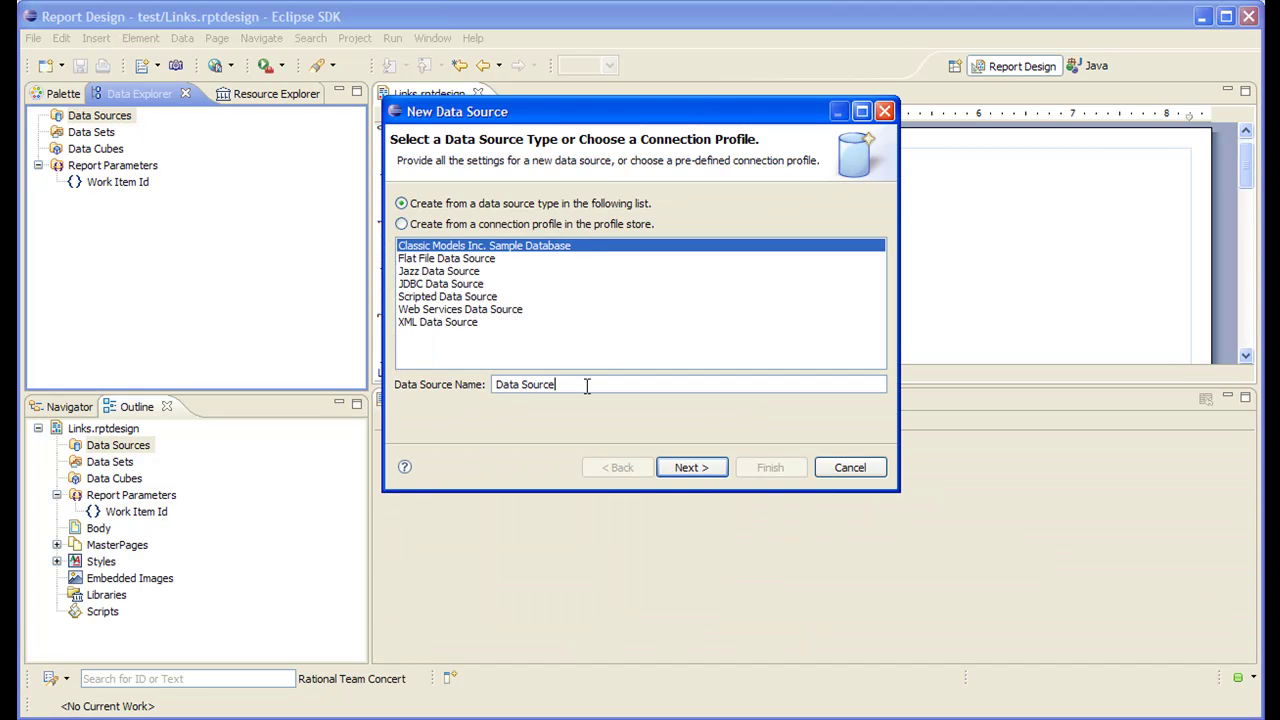
type("Co")
left_click(456, 271)
left_click(688, 467)
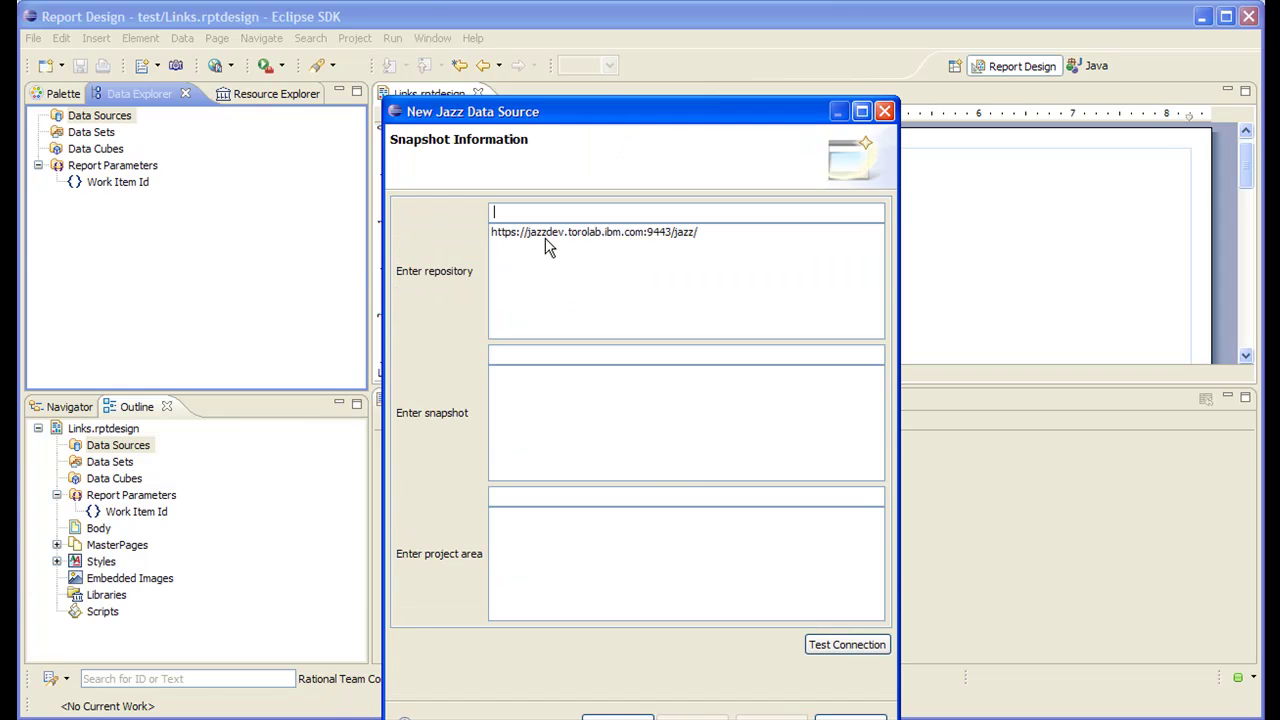
- Connect Common to the COMMON_SNAPSHOT snapshot and Rational Team Concert project area
left_click(544, 231)
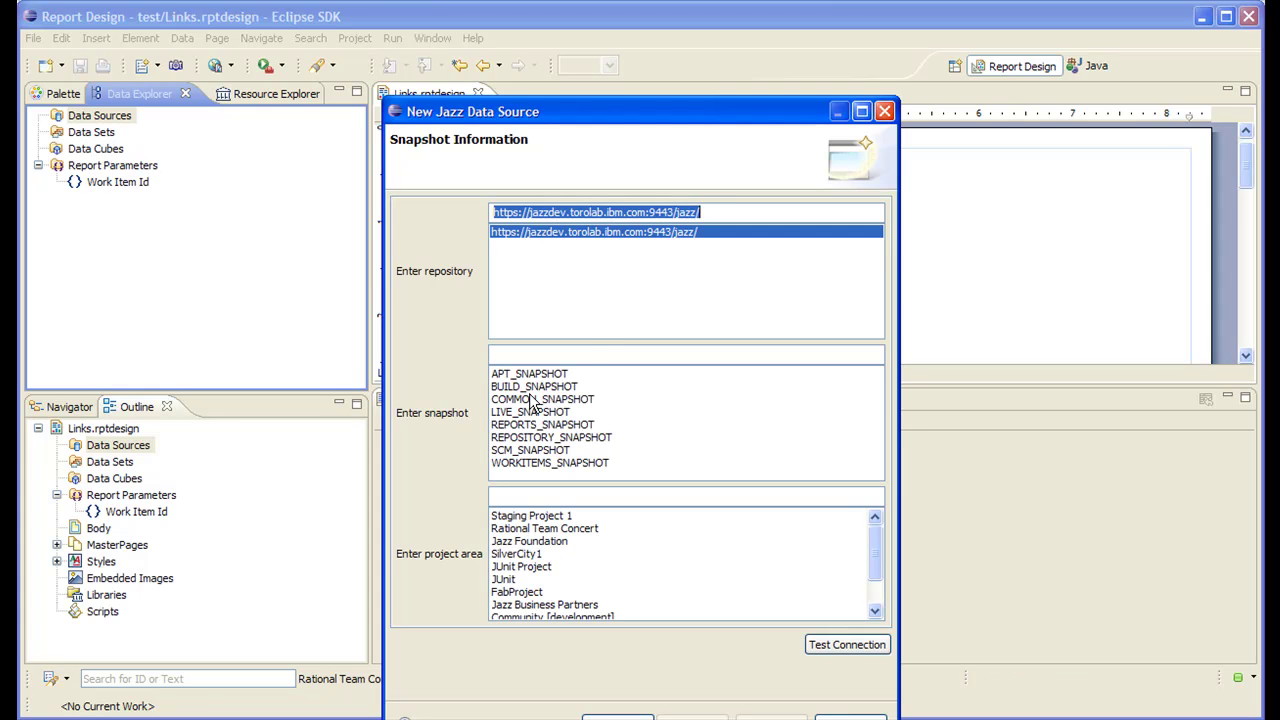
left_click(536, 400)
left_click(527, 530)
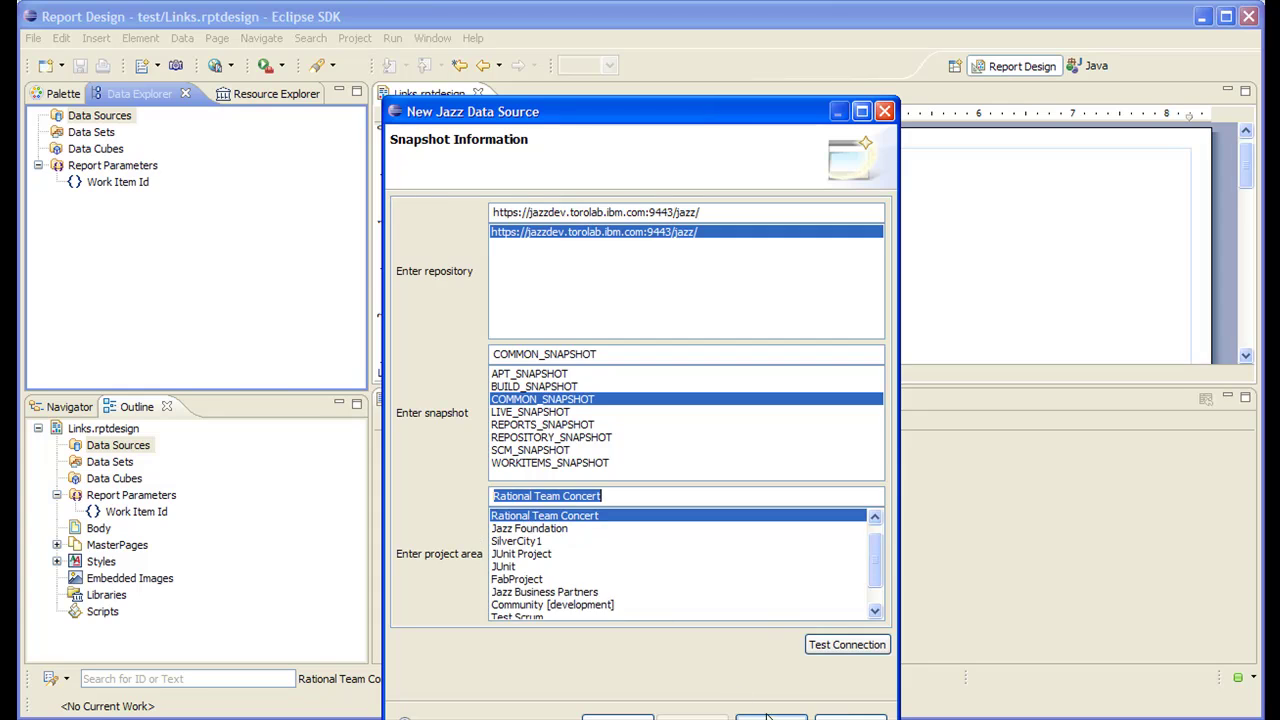
left_click(769, 716)
right_click(90, 149)
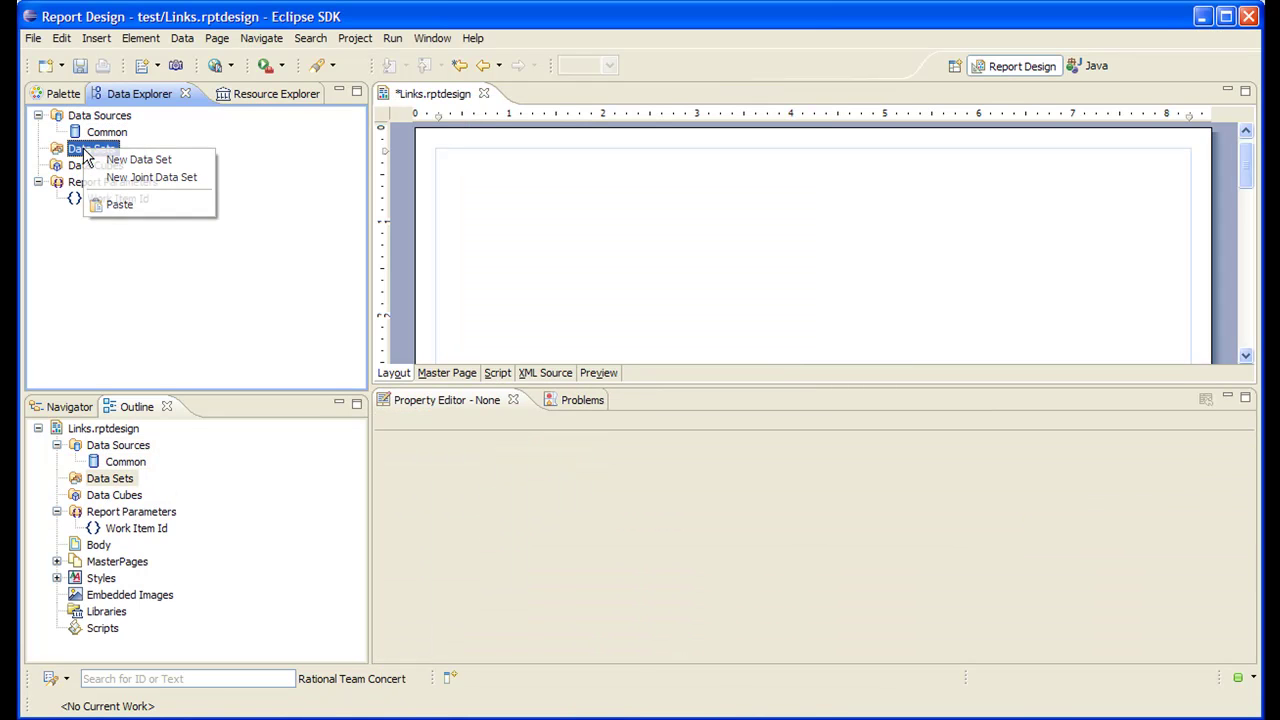
- Start a new data set named Sources
left_click(125, 160)
left_click_drag(398, 452, 218, 452)
type("Sources")
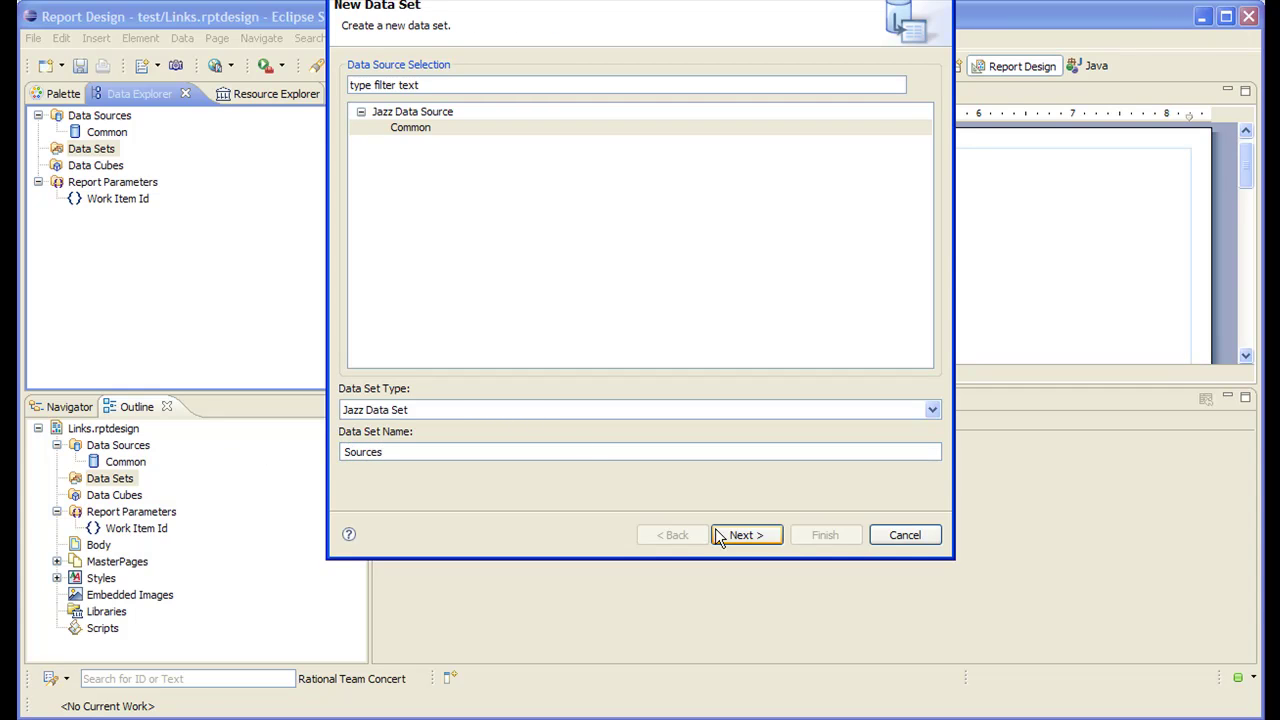
left_click(717, 533)
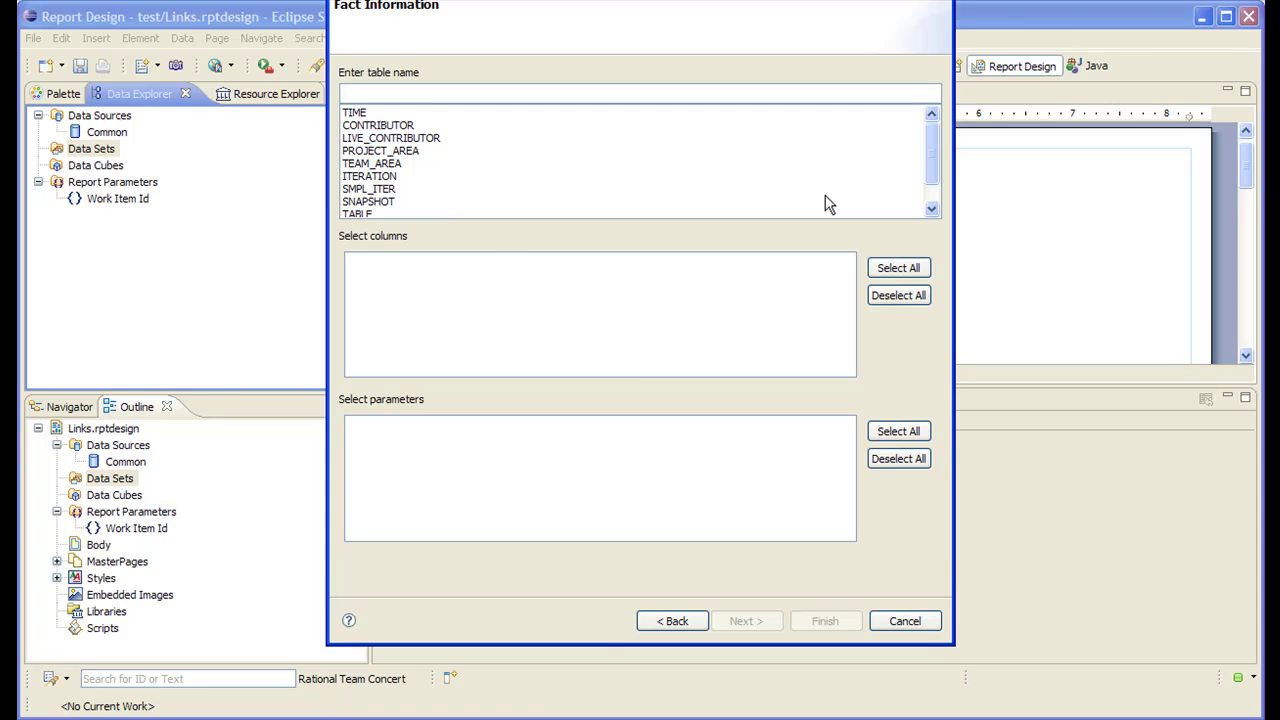
- Base Sources on LINKS, returning SOURCE_ITEMID with LINK_TYPE and TARGET_ITEMID as parameters
left_click_drag(932, 154, 934, 189)
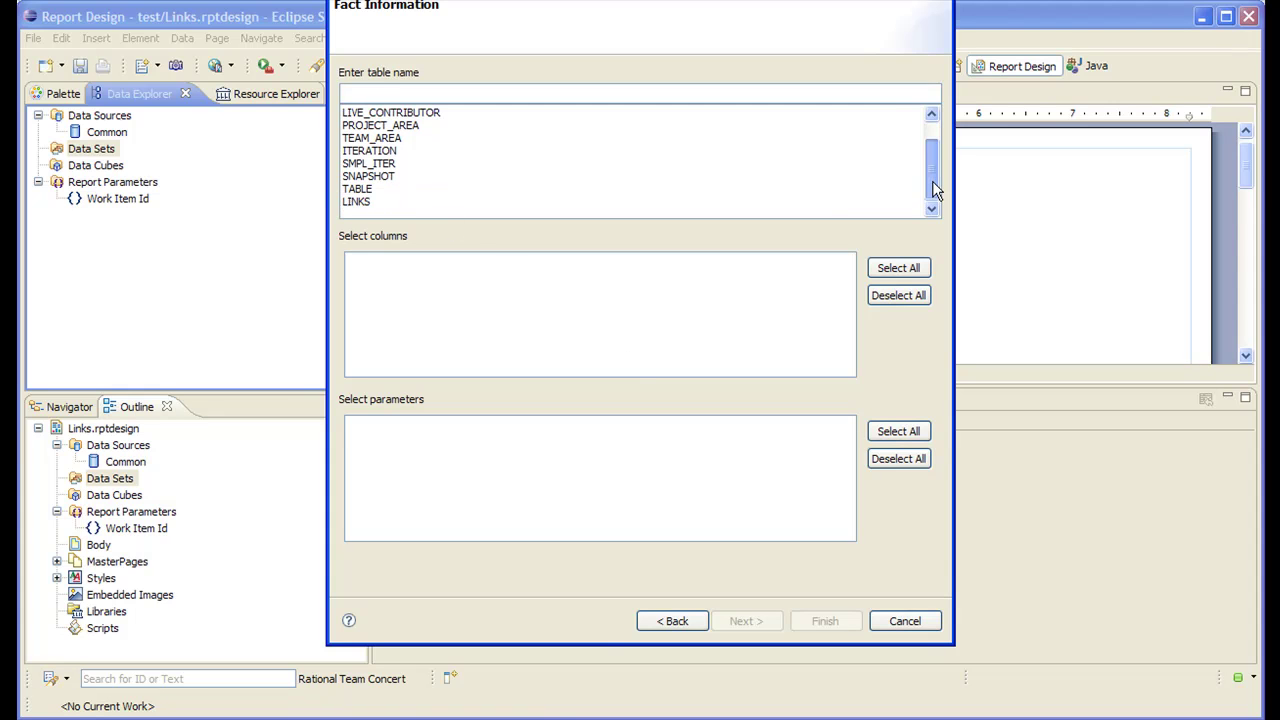
left_click(357, 201)
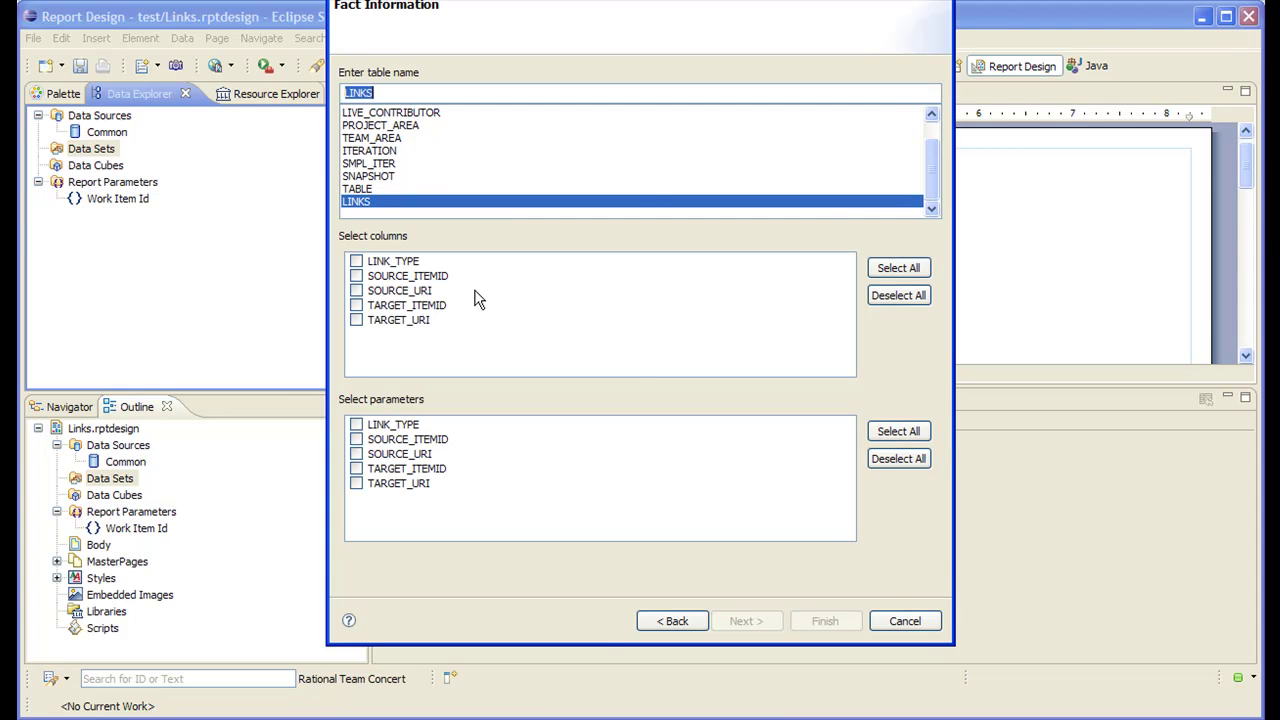
left_click(357, 469)
left_click(357, 424)
left_click(356, 277)
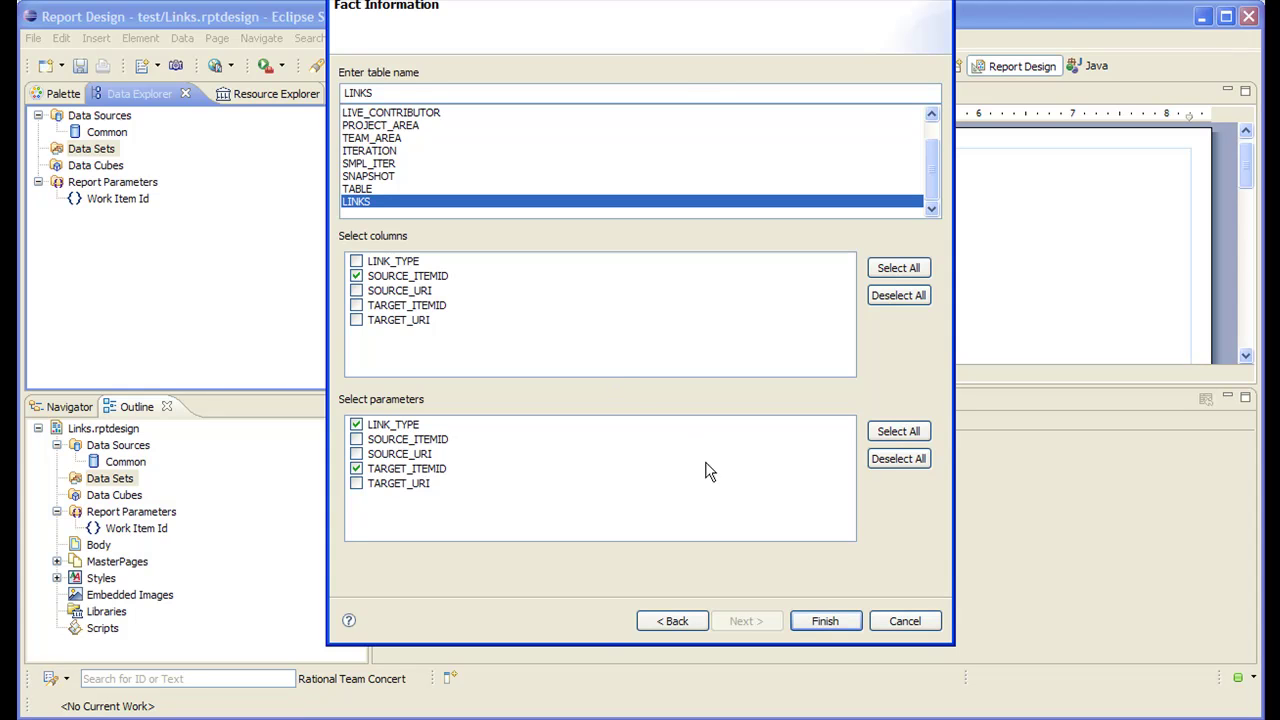
left_click(826, 621)
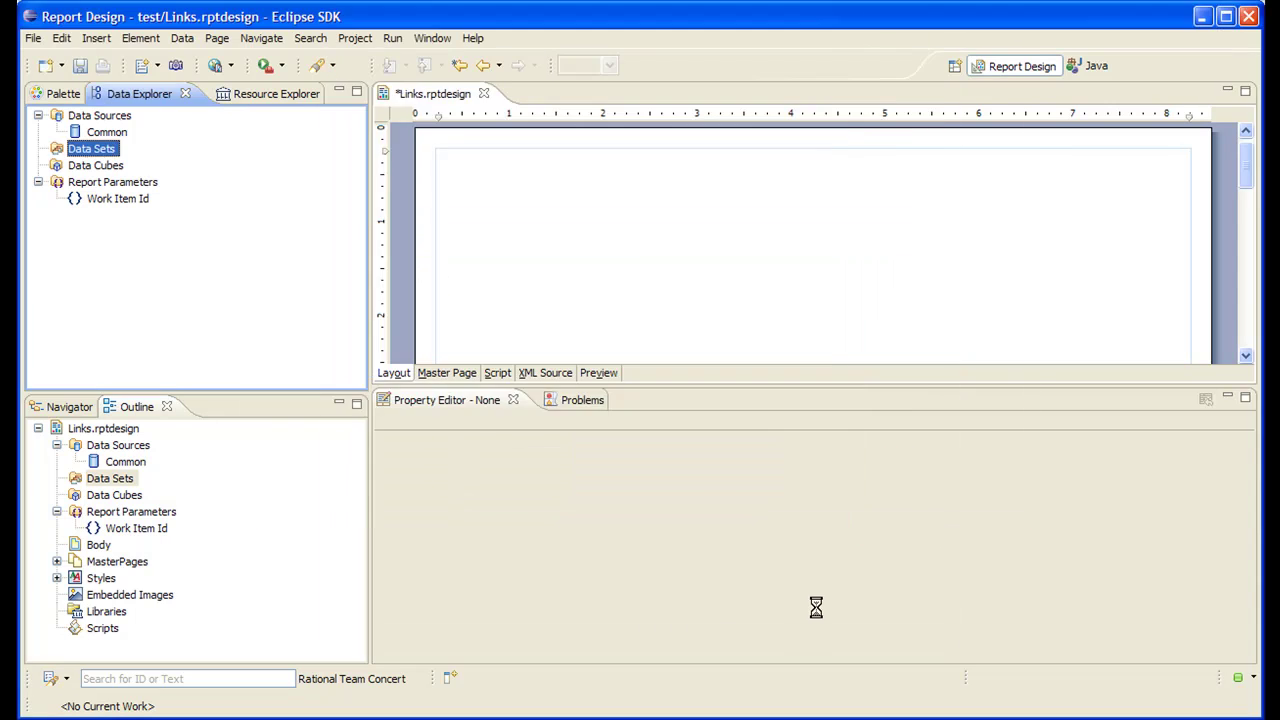
left_click(889, 498)
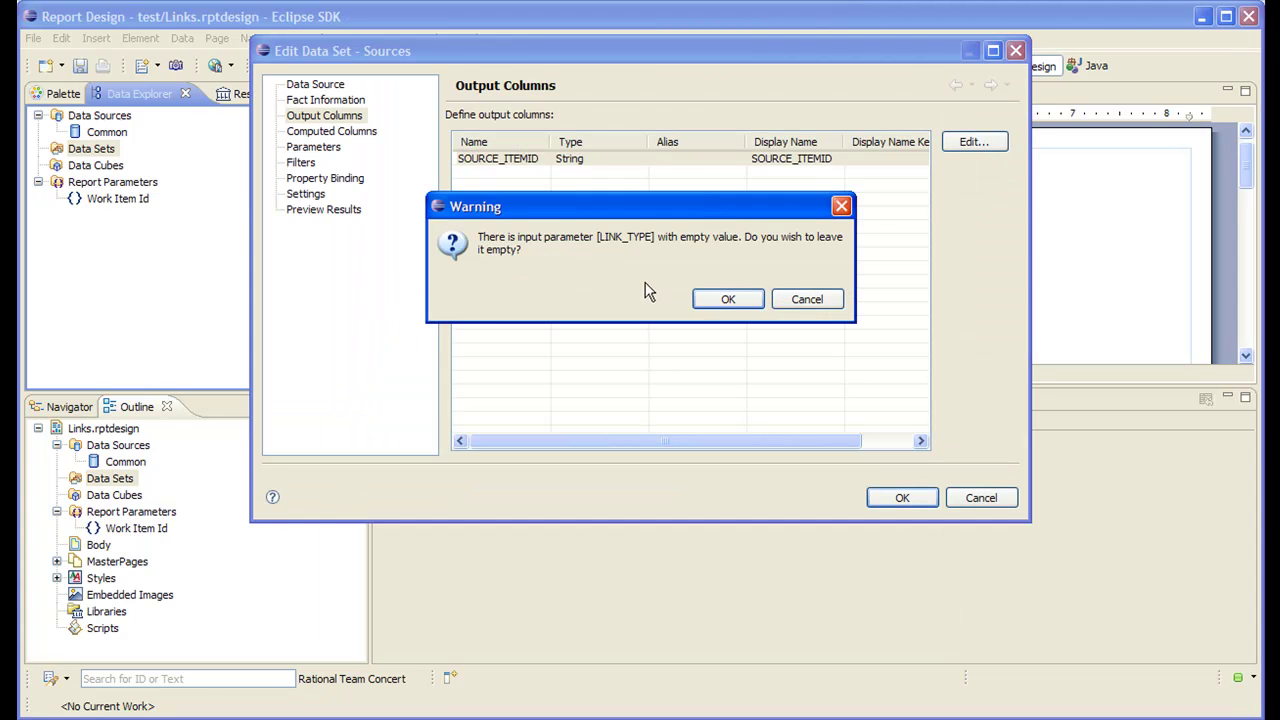
left_click(730, 301)
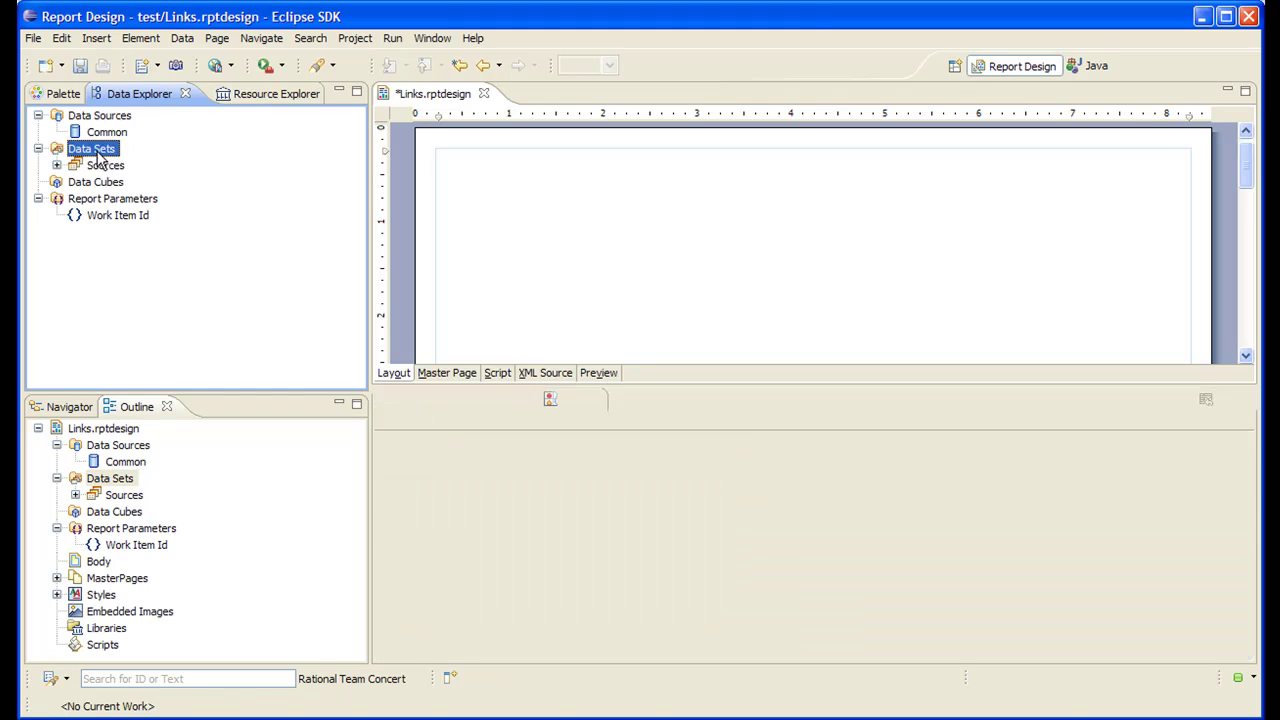
- Start a second data set named Targets
right_click(98, 155)
left_click(137, 163)
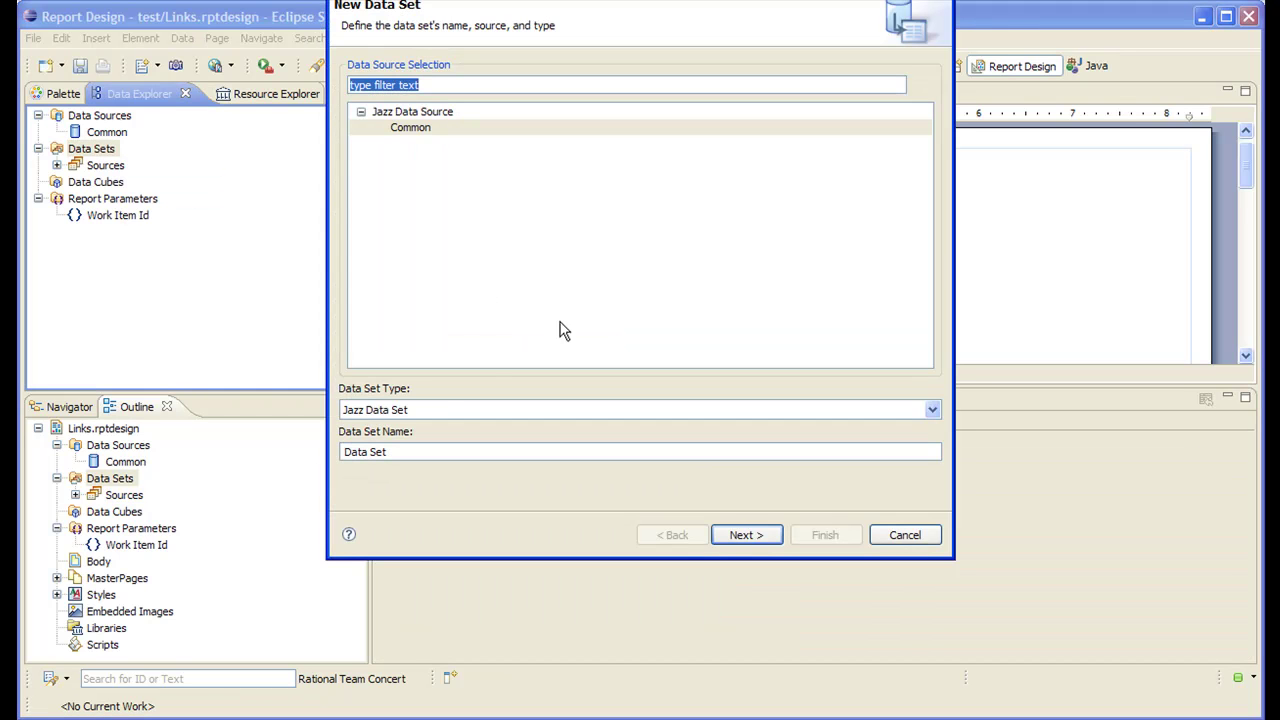
left_click_drag(417, 451, 313, 455)
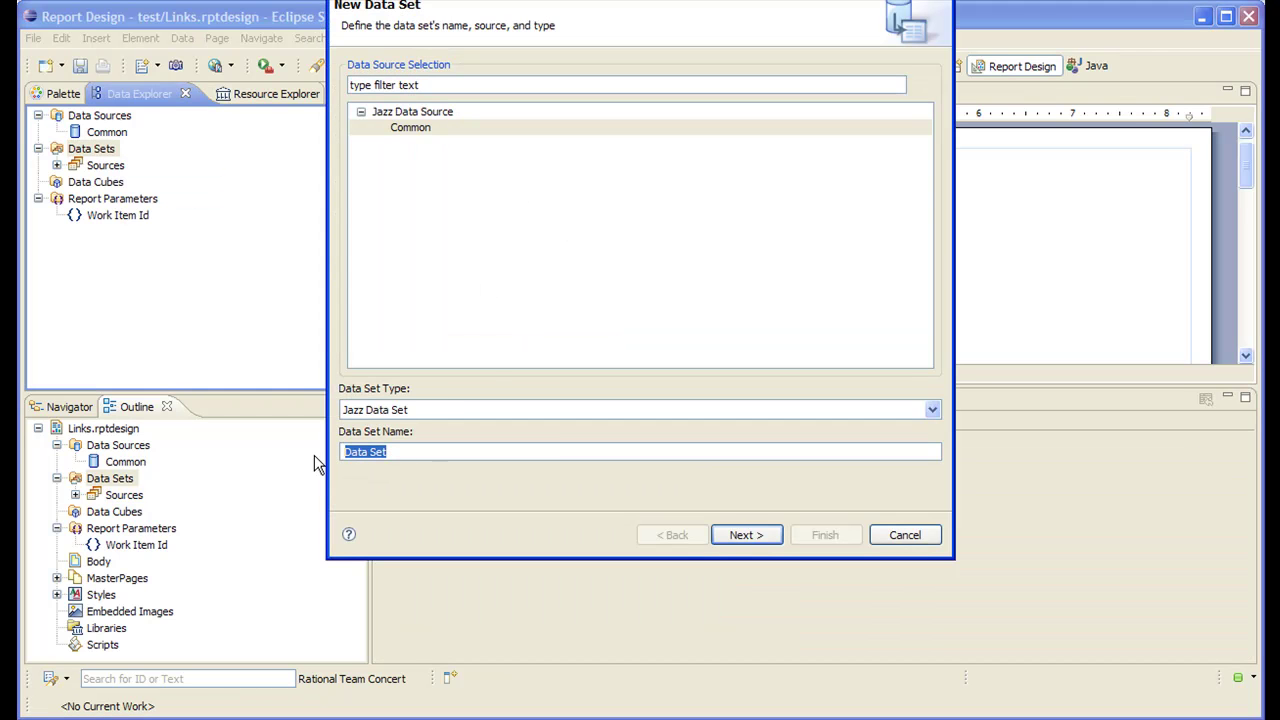
type("Targt")
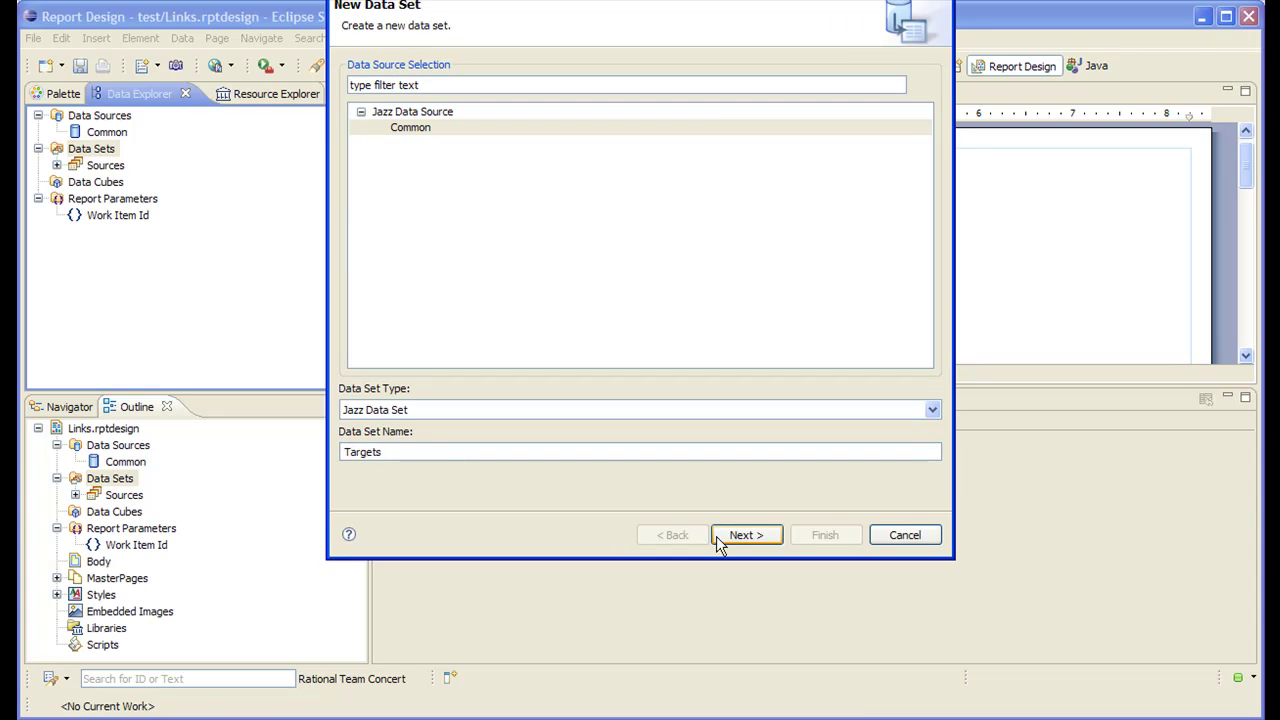
left_click(753, 535)
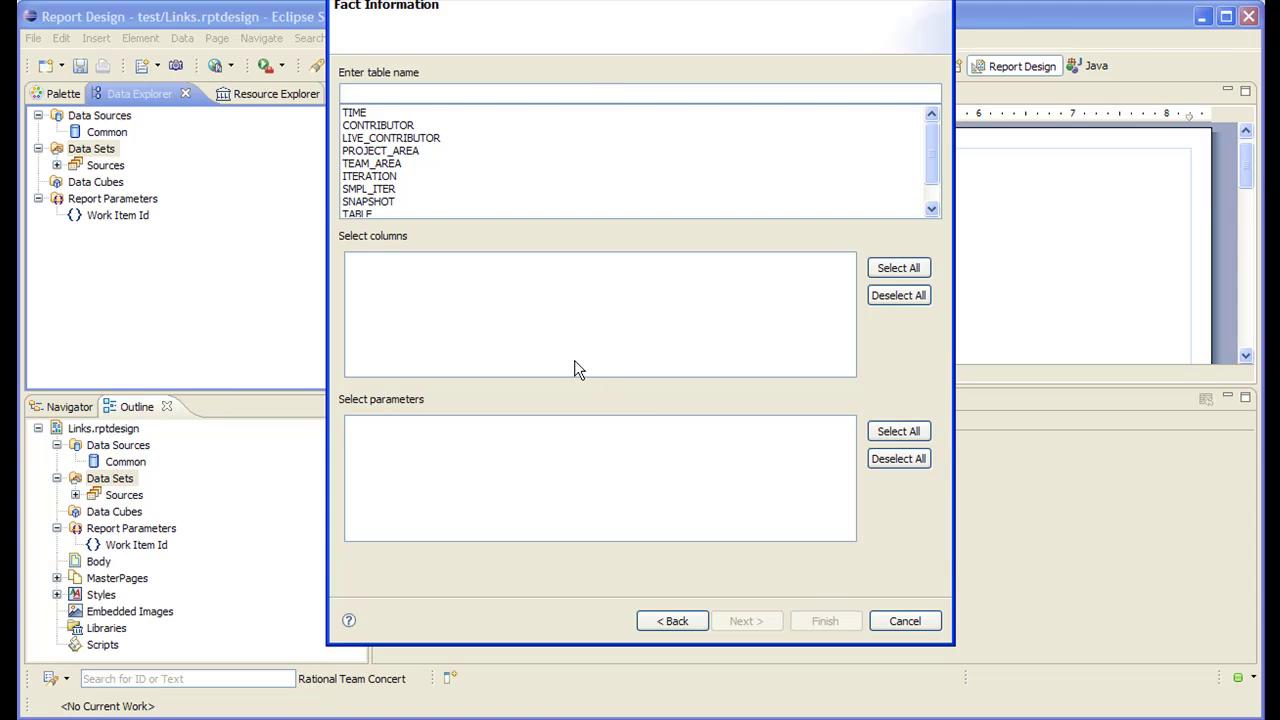
- Base Targets on LINKS, returning TARGET_ITEMID with LINK_TYPE and SOURCE_ITEMID as parameters
scroll(931, 170, "down", 1)
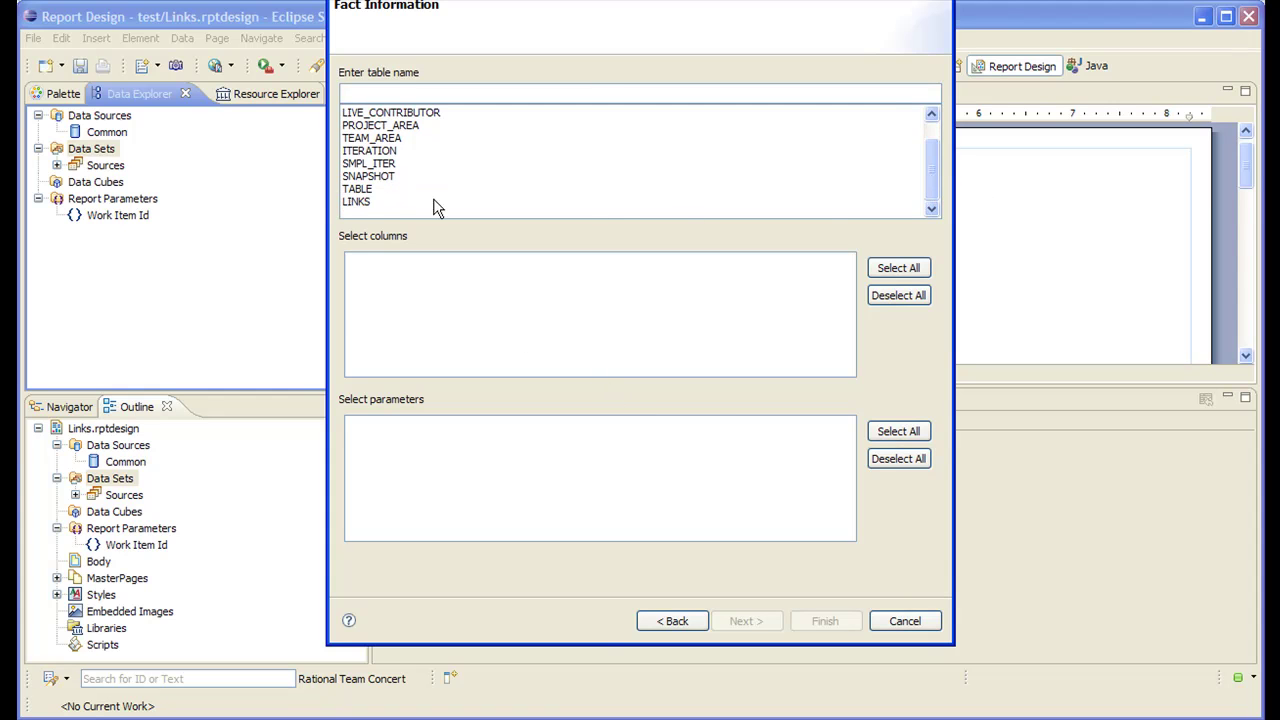
left_click(370, 204)
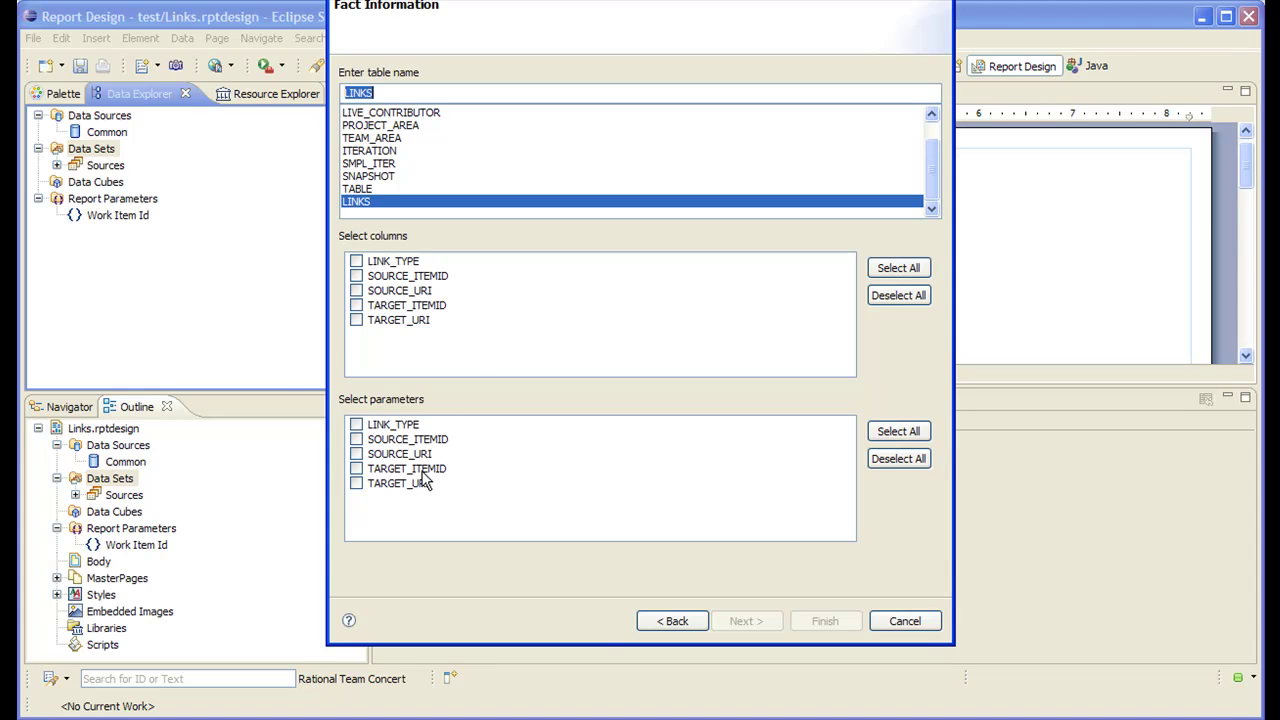
left_click(356, 424)
left_click(357, 306)
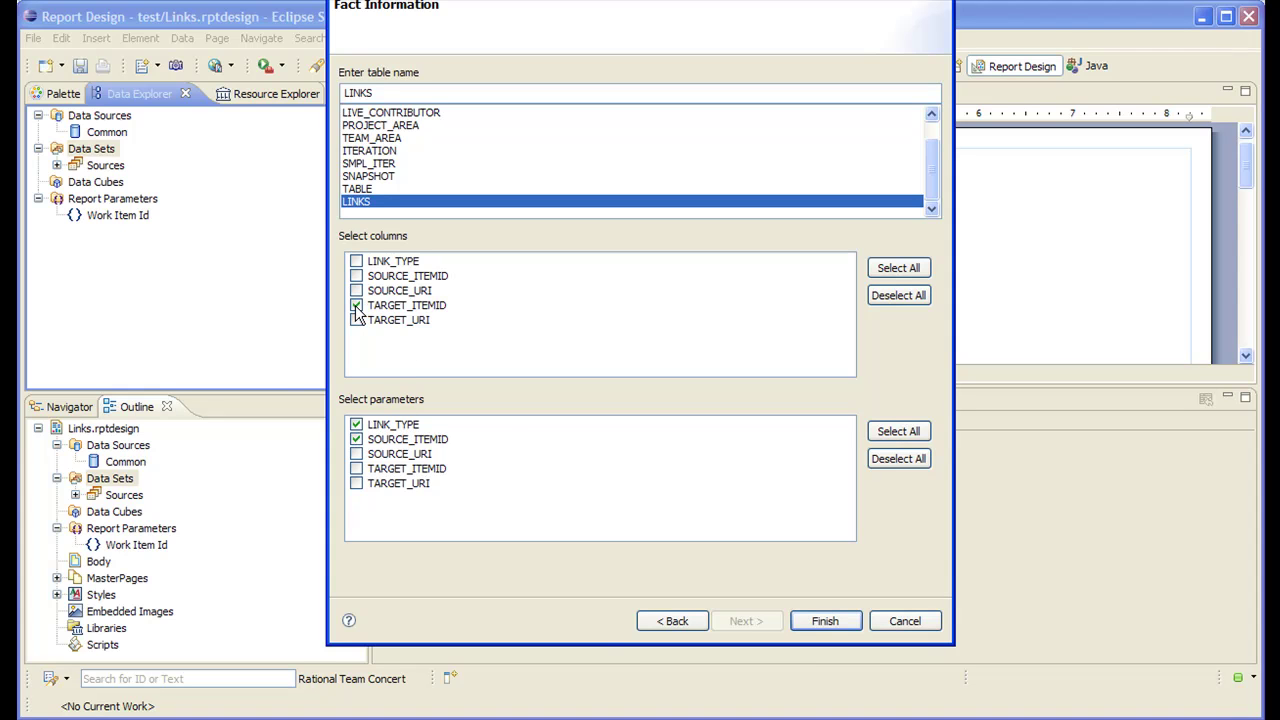
left_click(822, 621)
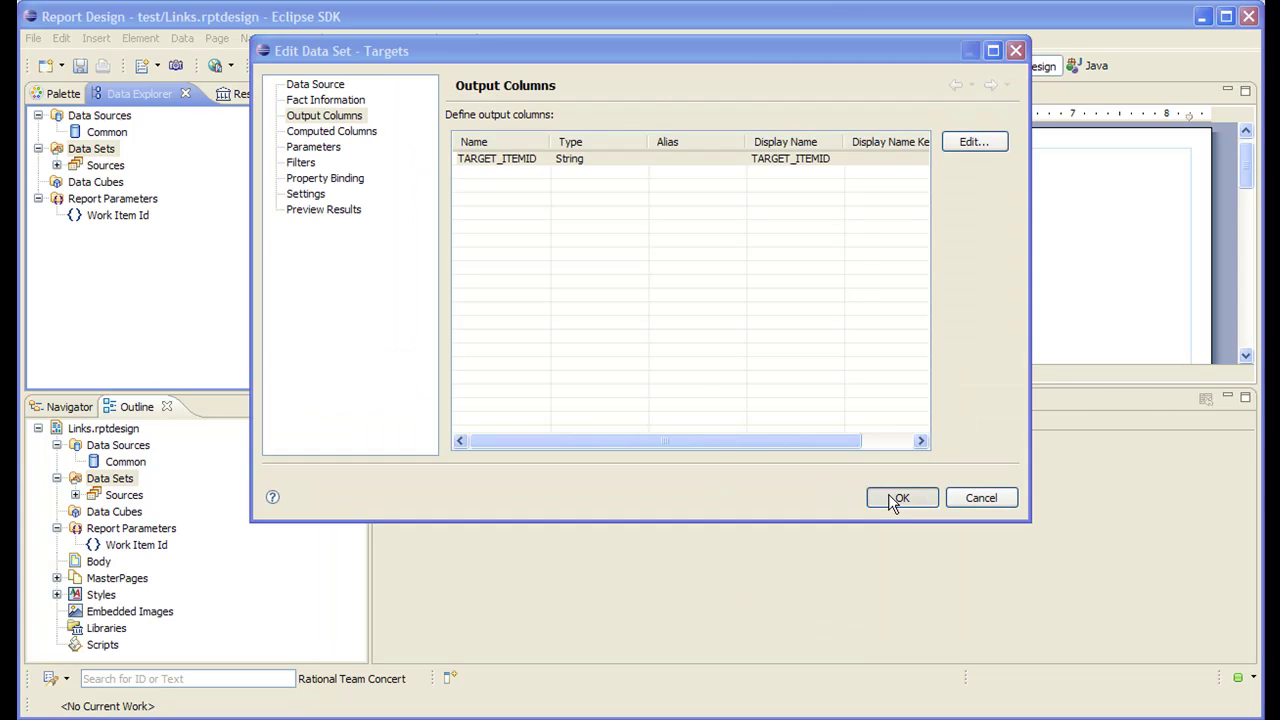
left_click(888, 494)
left_click(727, 302)
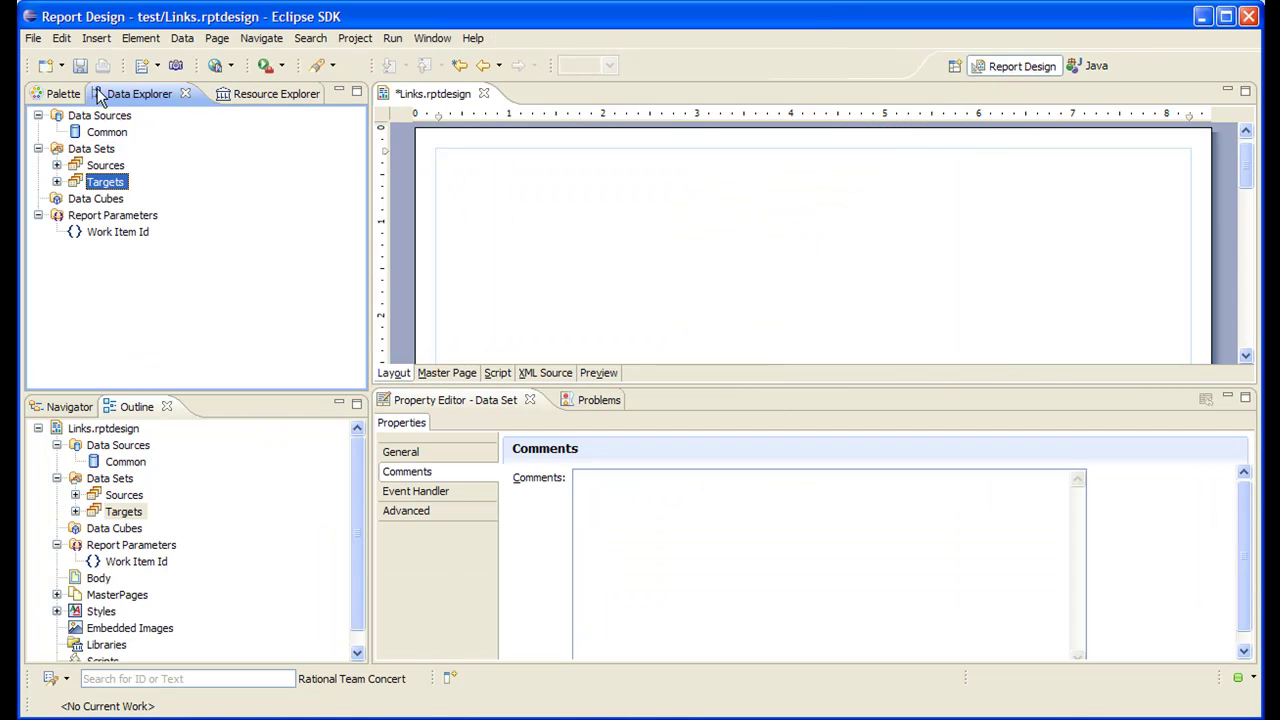
- Save Links.rptdesign and expand Targets and Sources to show TARGET_ITEMID and SOURCE_ITEMID
left_click(80, 65)
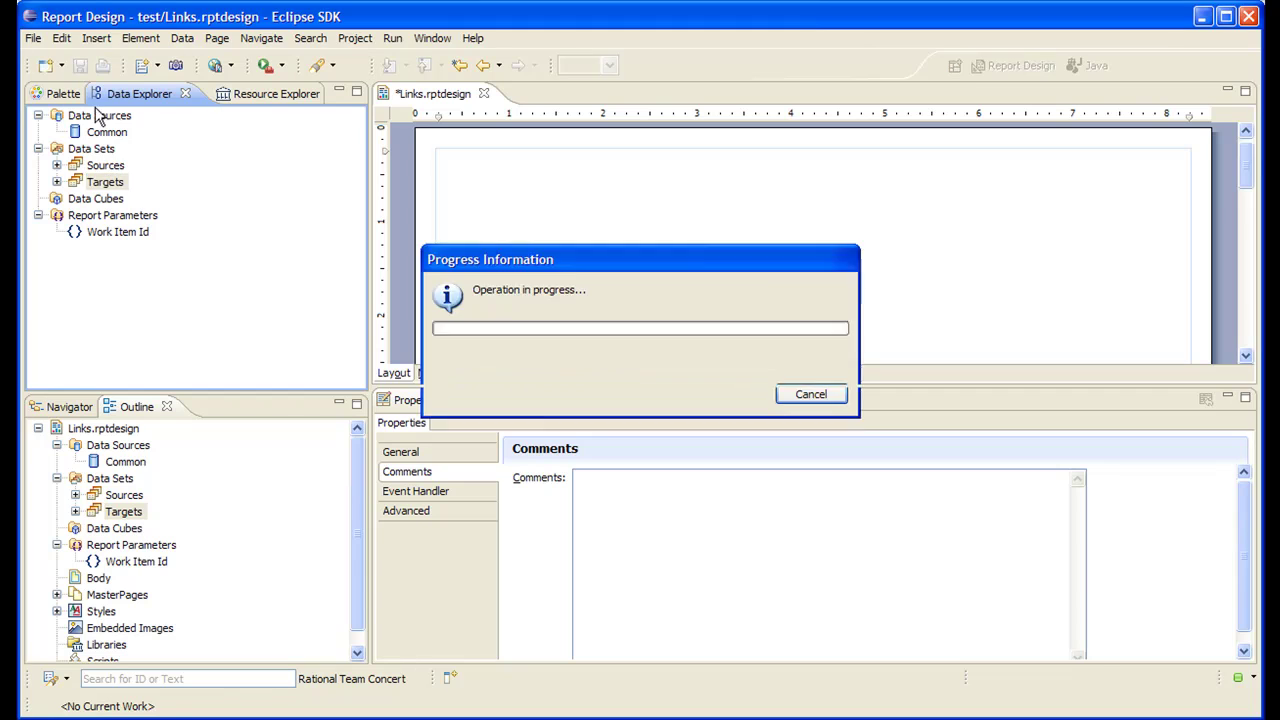
left_click(57, 182)
left_click(57, 165)
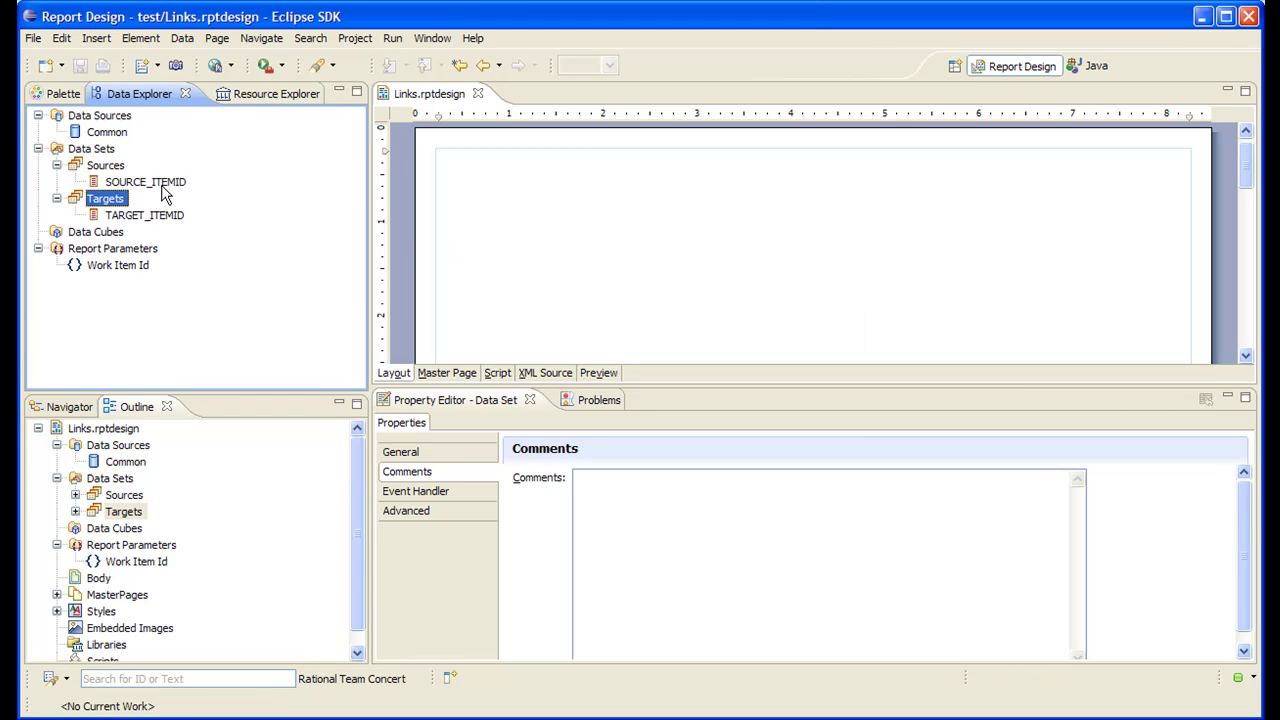
left_click(111, 199)
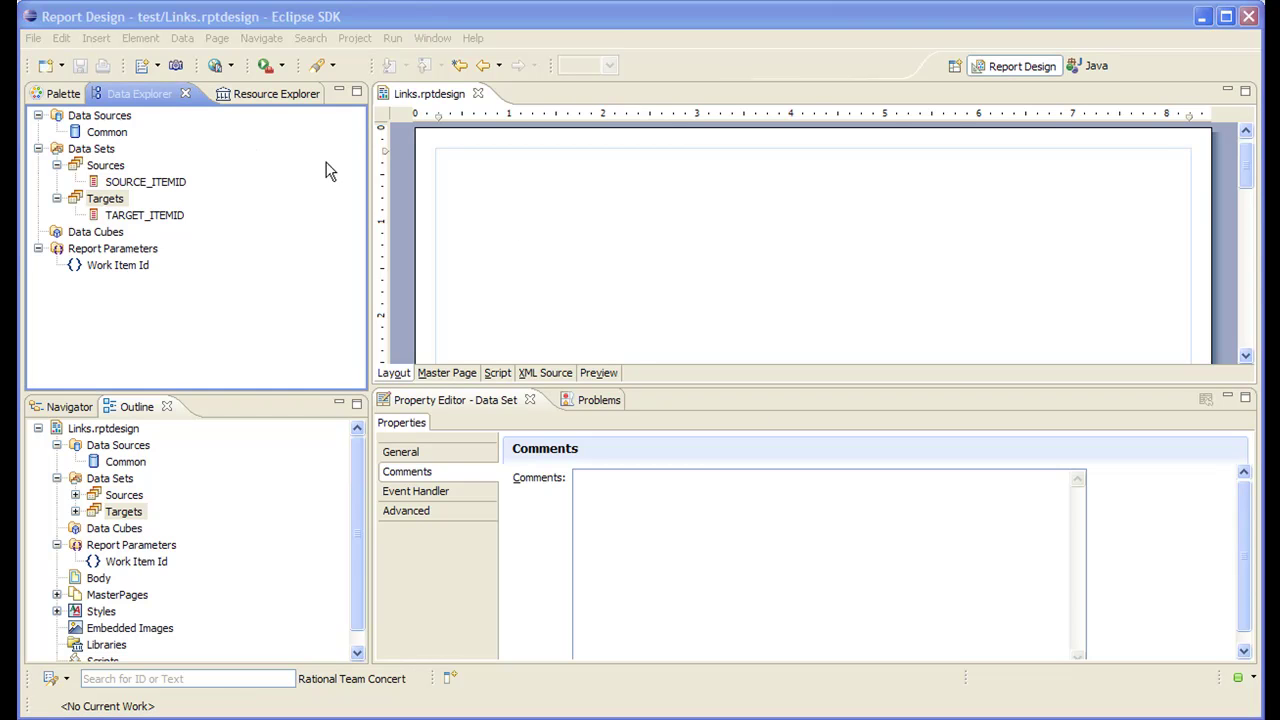
- Start a new Jazz Data Source named Work Items
right_click(103, 120)
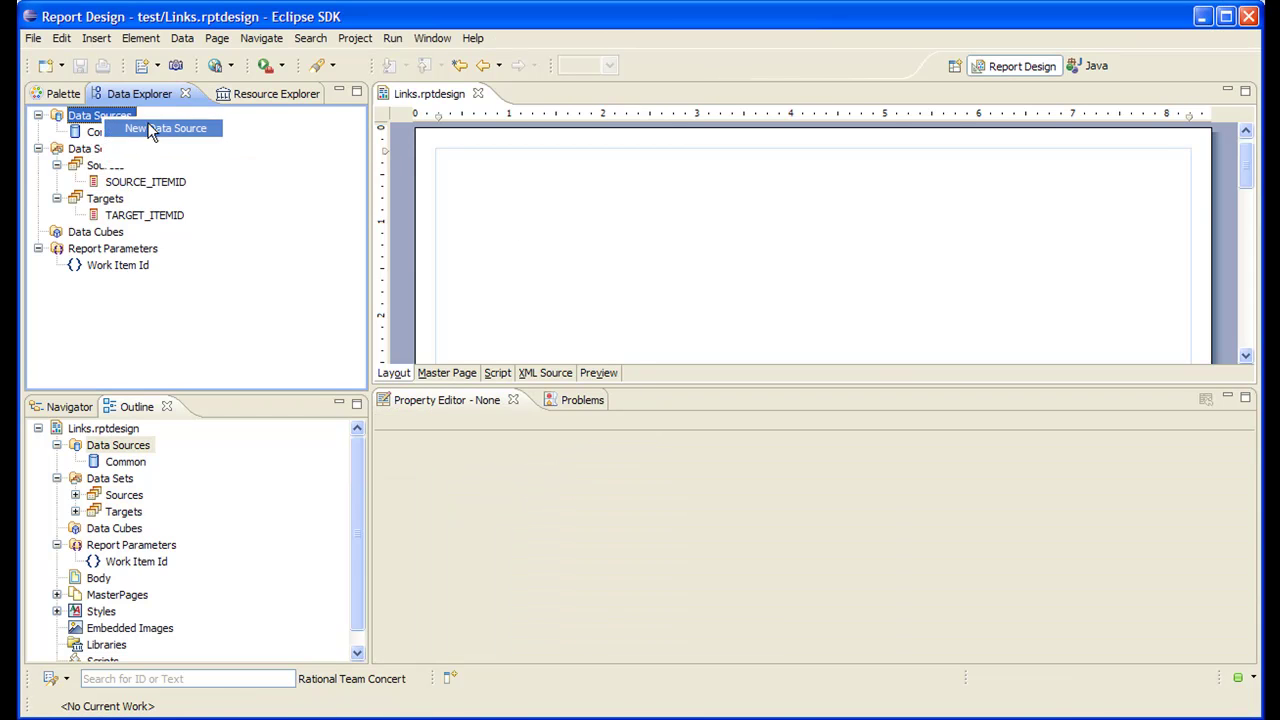
left_click(155, 127)
type("Work Items")
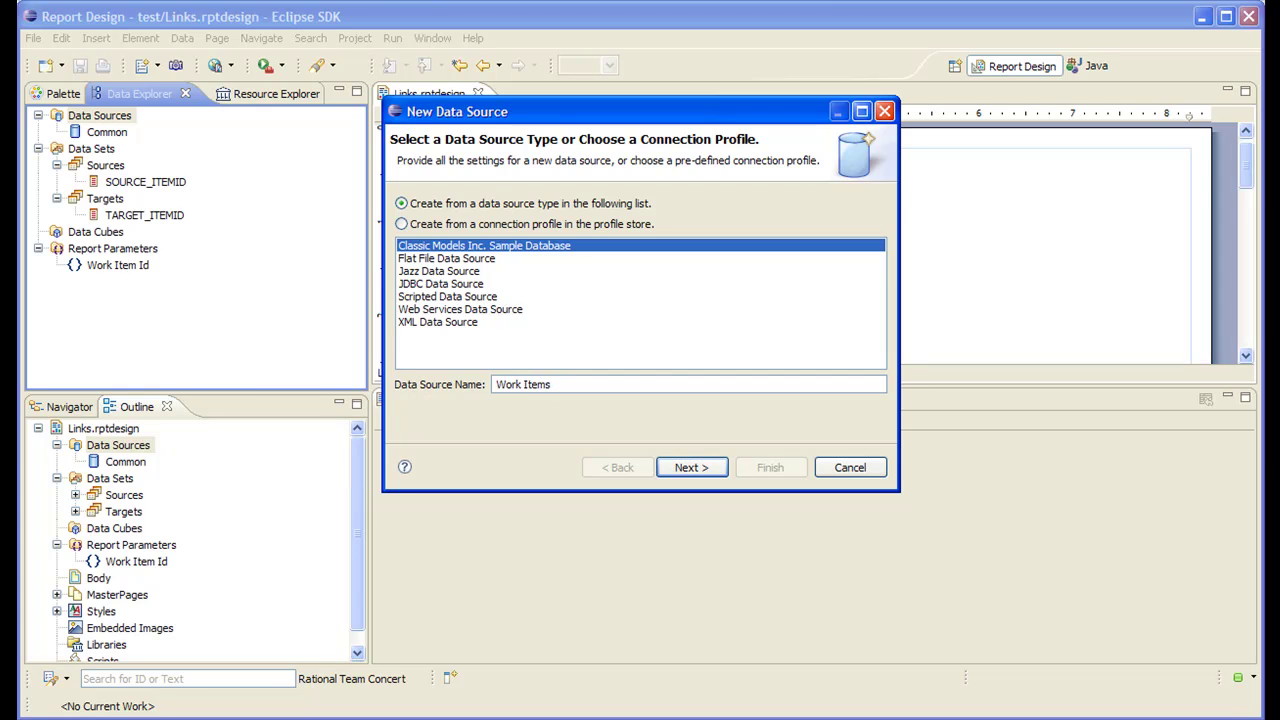
left_click(445, 272)
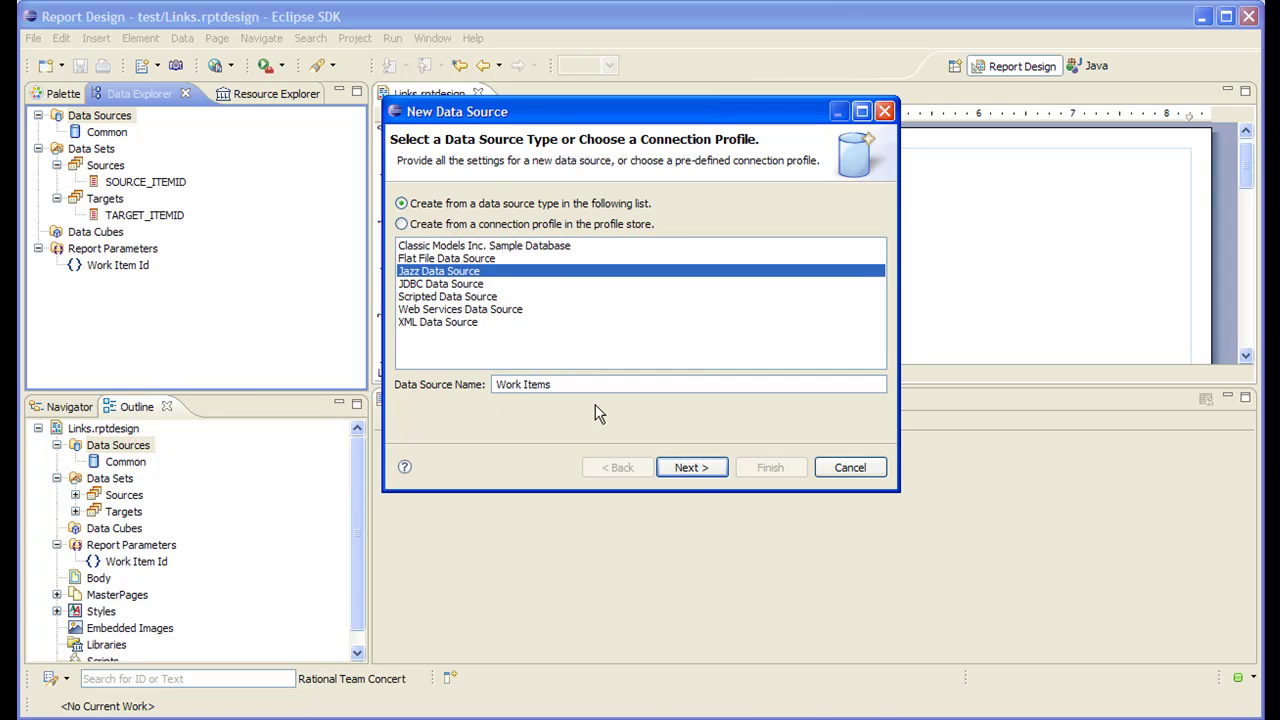
left_click(707, 468)
- Connect Work Items to the WORKITEMS_SNAPSHOT snapshot and Rational Team Concert project area
left_click(660, 232)
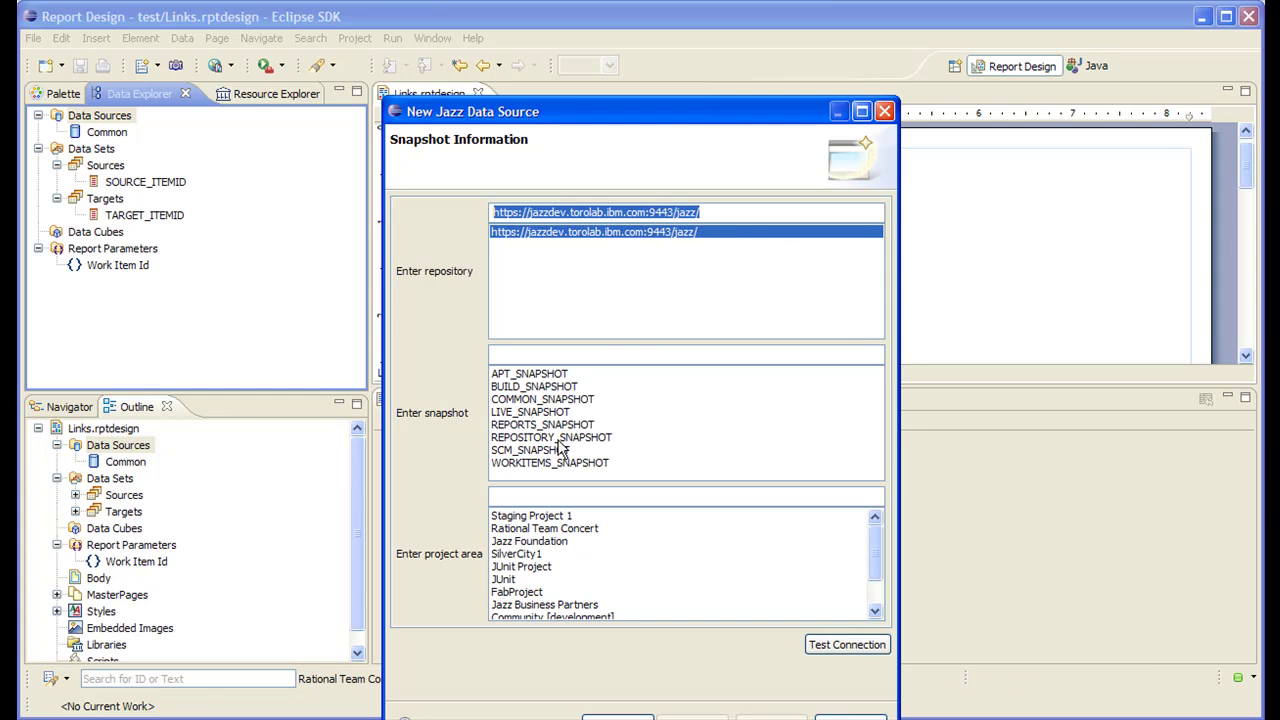
left_click(557, 463)
left_click(565, 531)
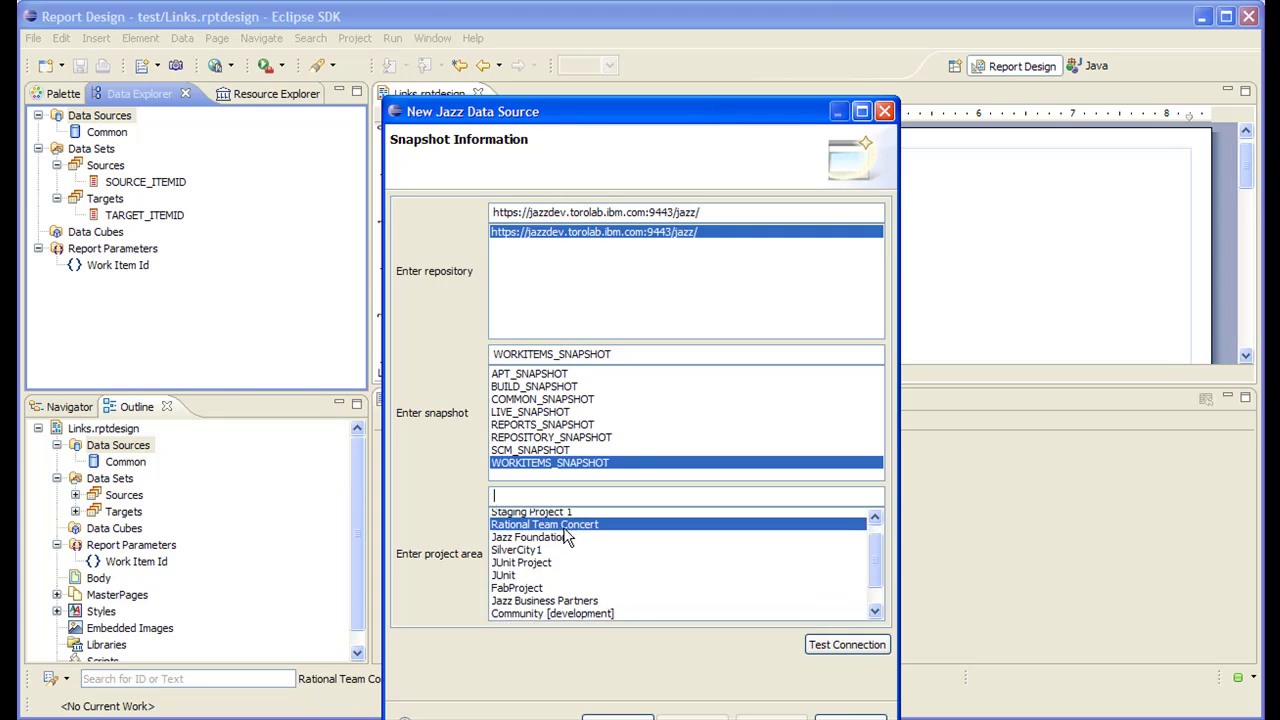
left_click(762, 716)
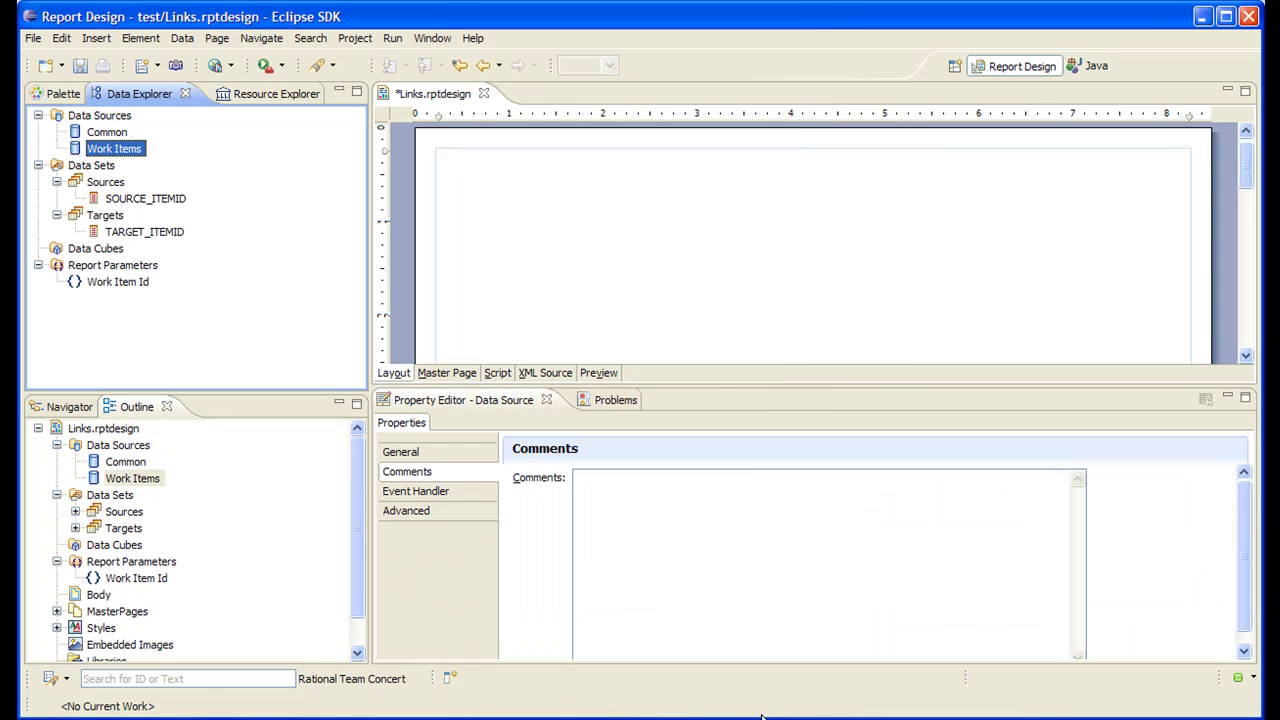
- Create a data set on the Work Items source named Work Item Id
right_click(95, 166)
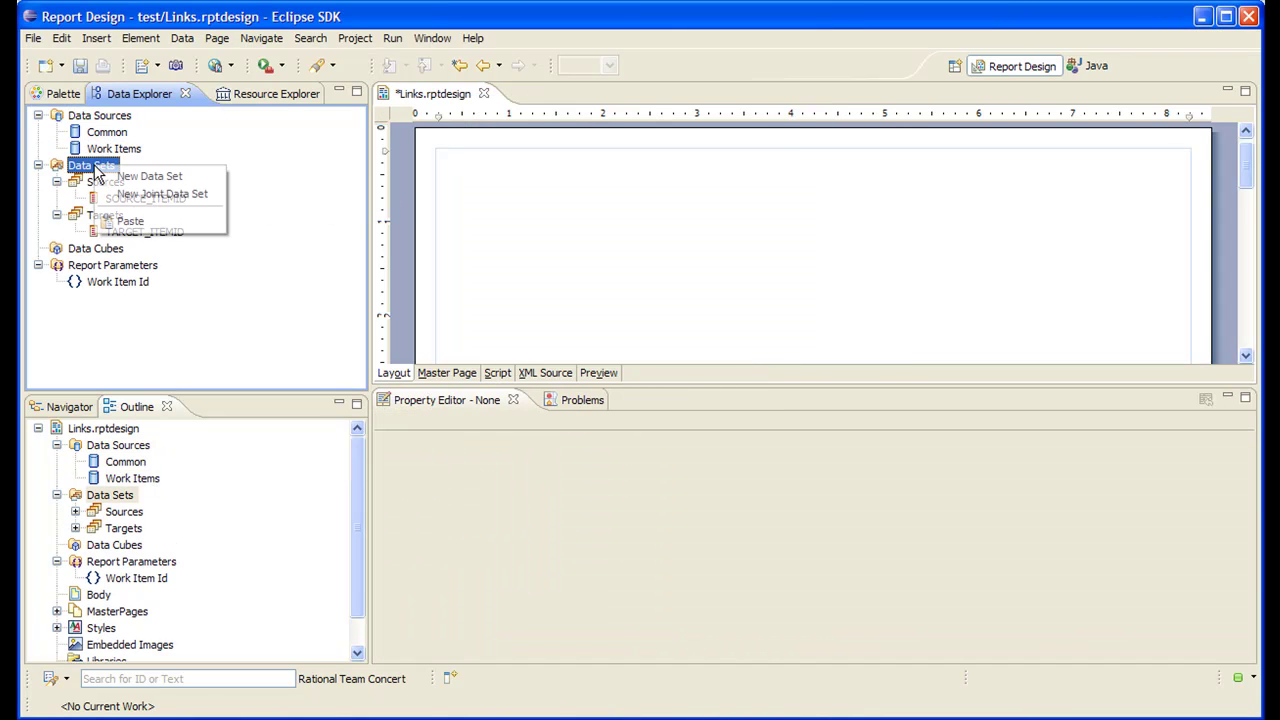
left_click(128, 178)
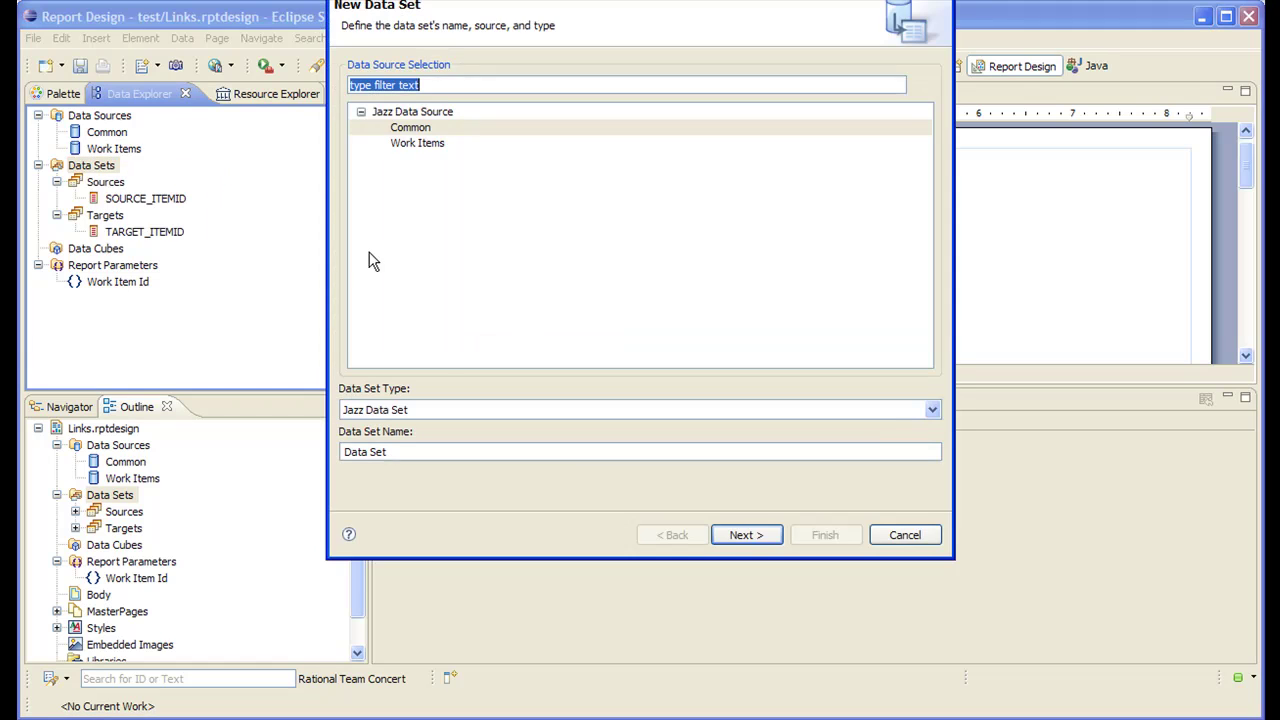
left_click(405, 143)
left_click(395, 450)
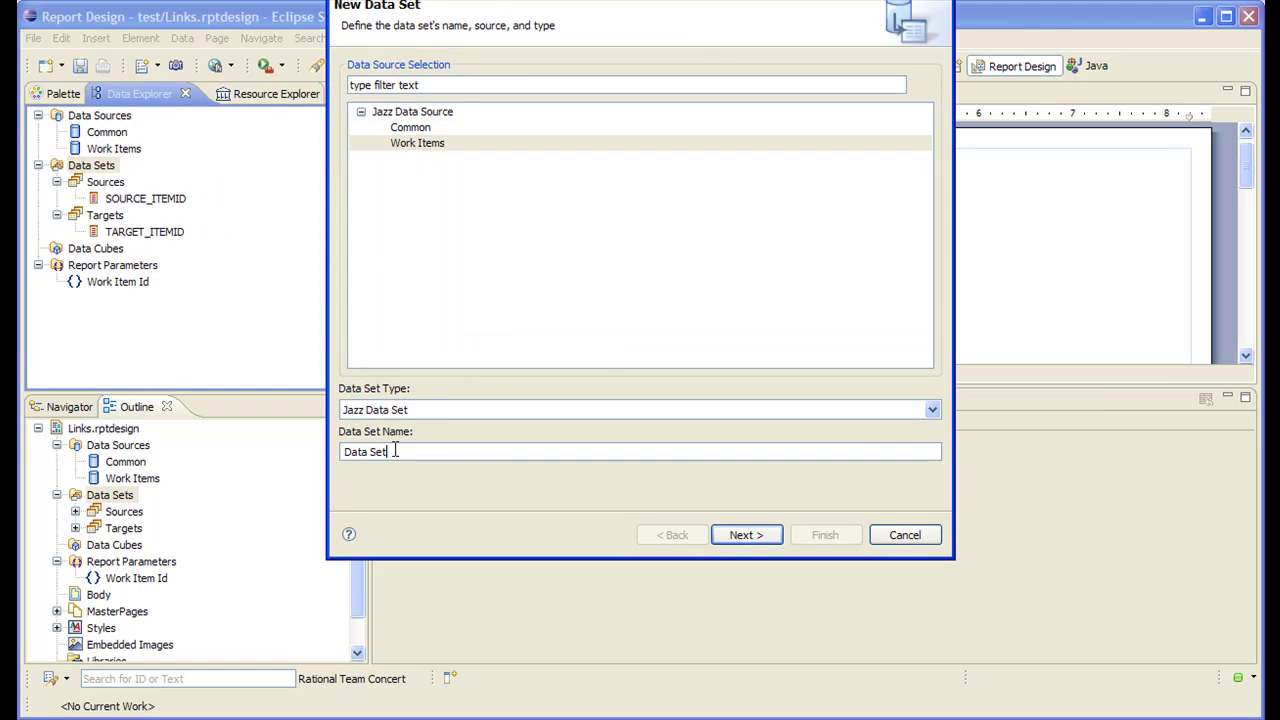
key("Home")
type("Wo")
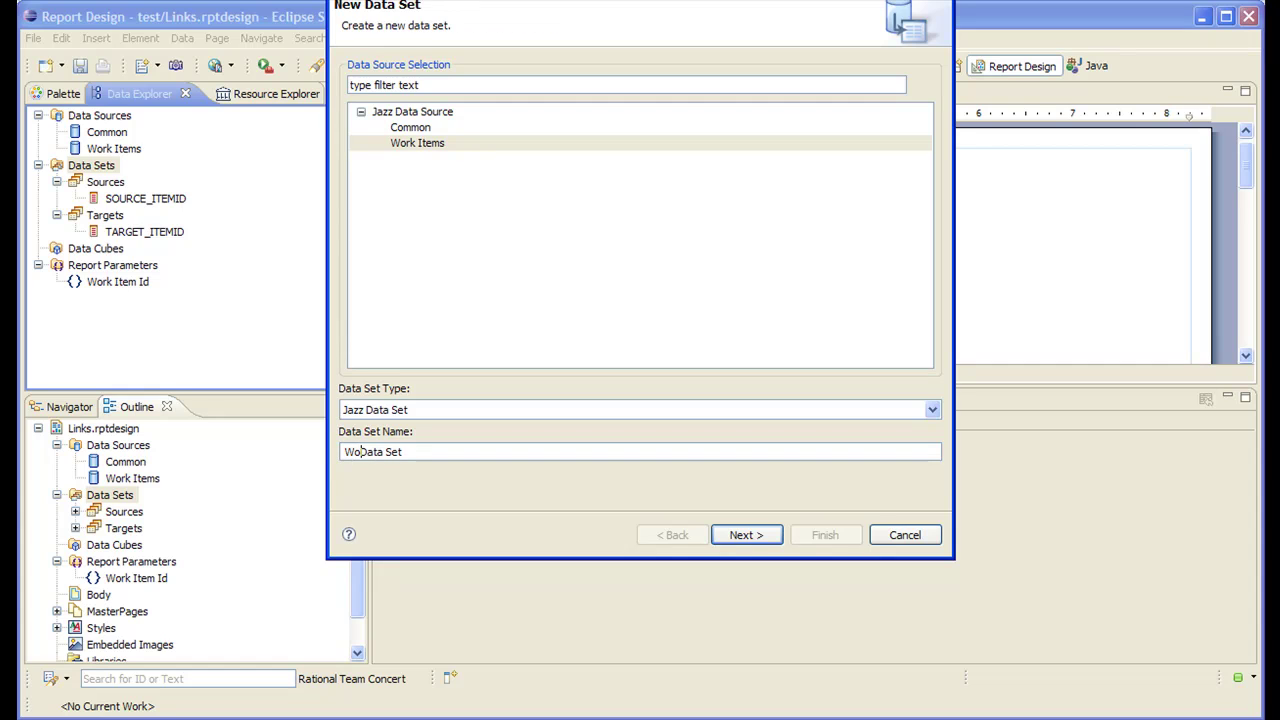
type("rk Item Id")
key("shift+End")
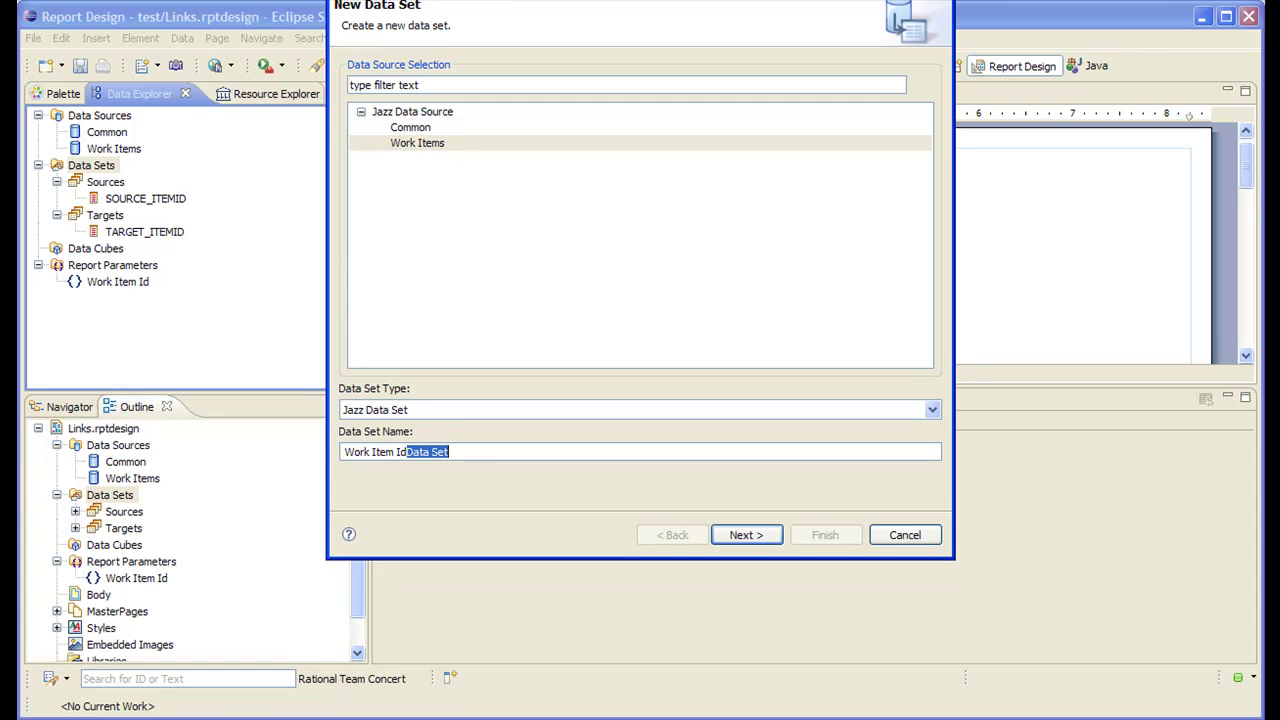
key("Delete")
left_click(751, 536)
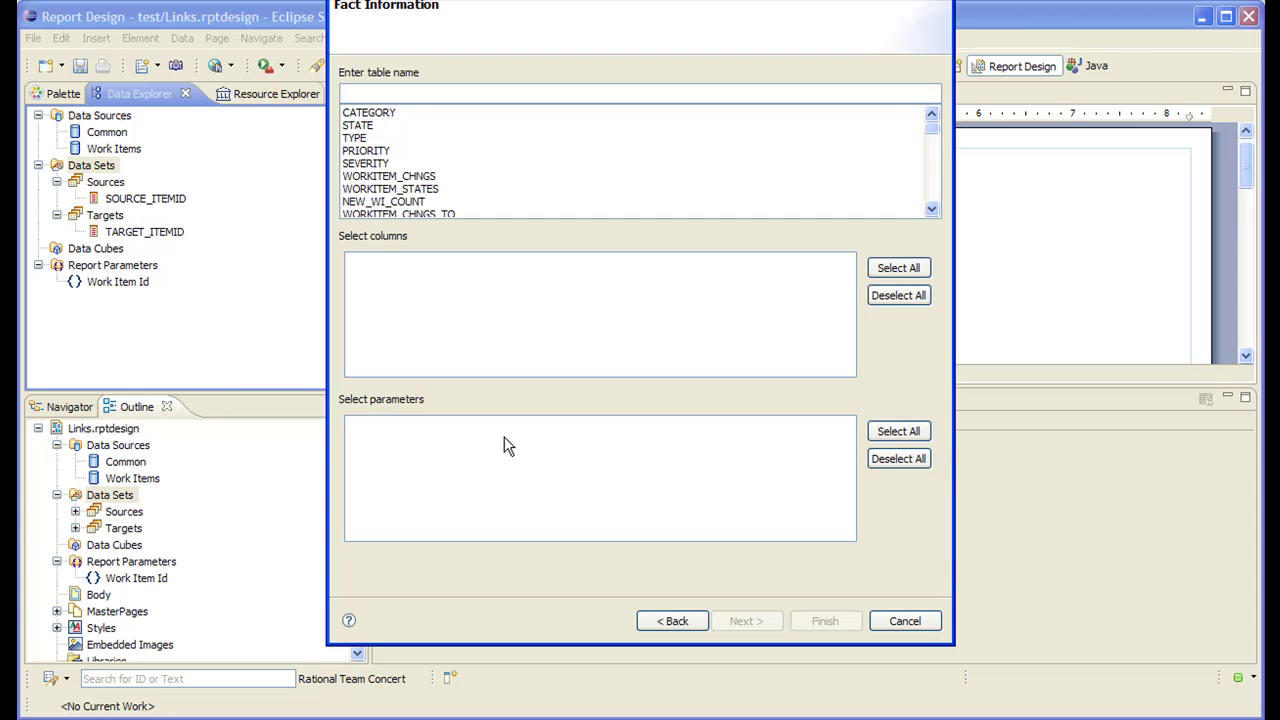
- Base it on LIVE_WORKITEM_CNT, returning WI_ITEMID with WI_ID as a parameter
left_click(931, 203)
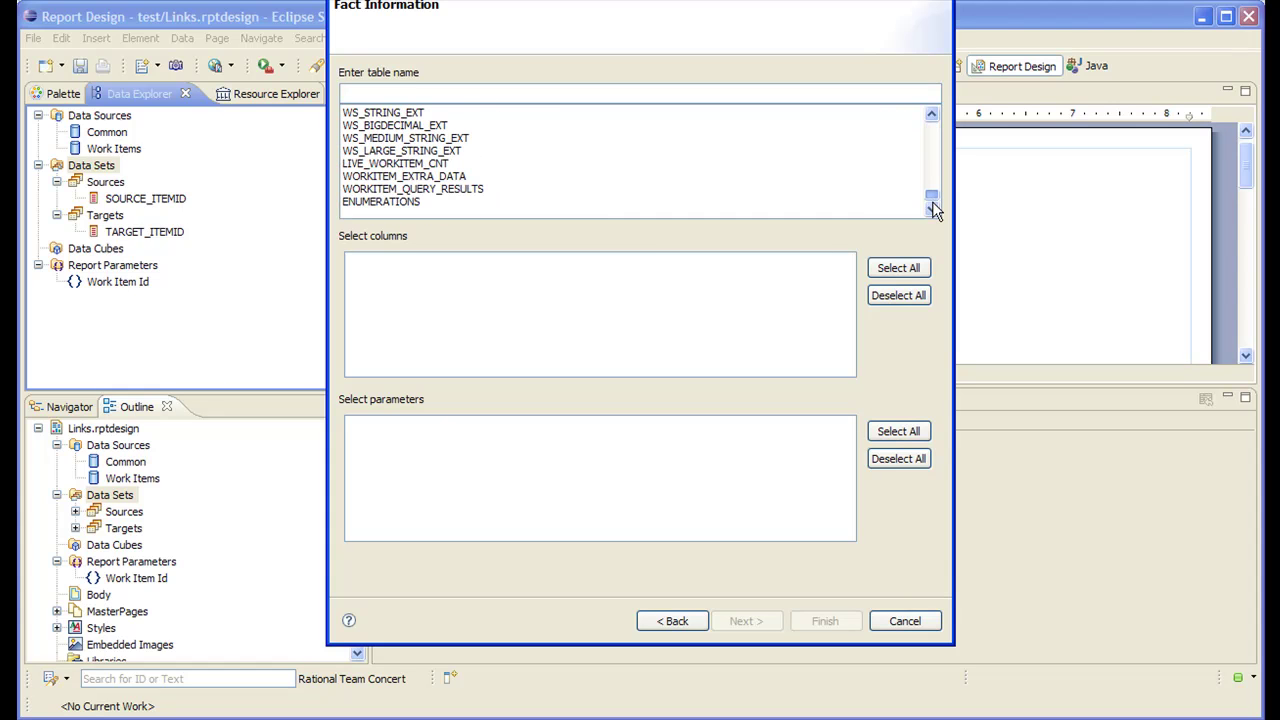
left_click(406, 164)
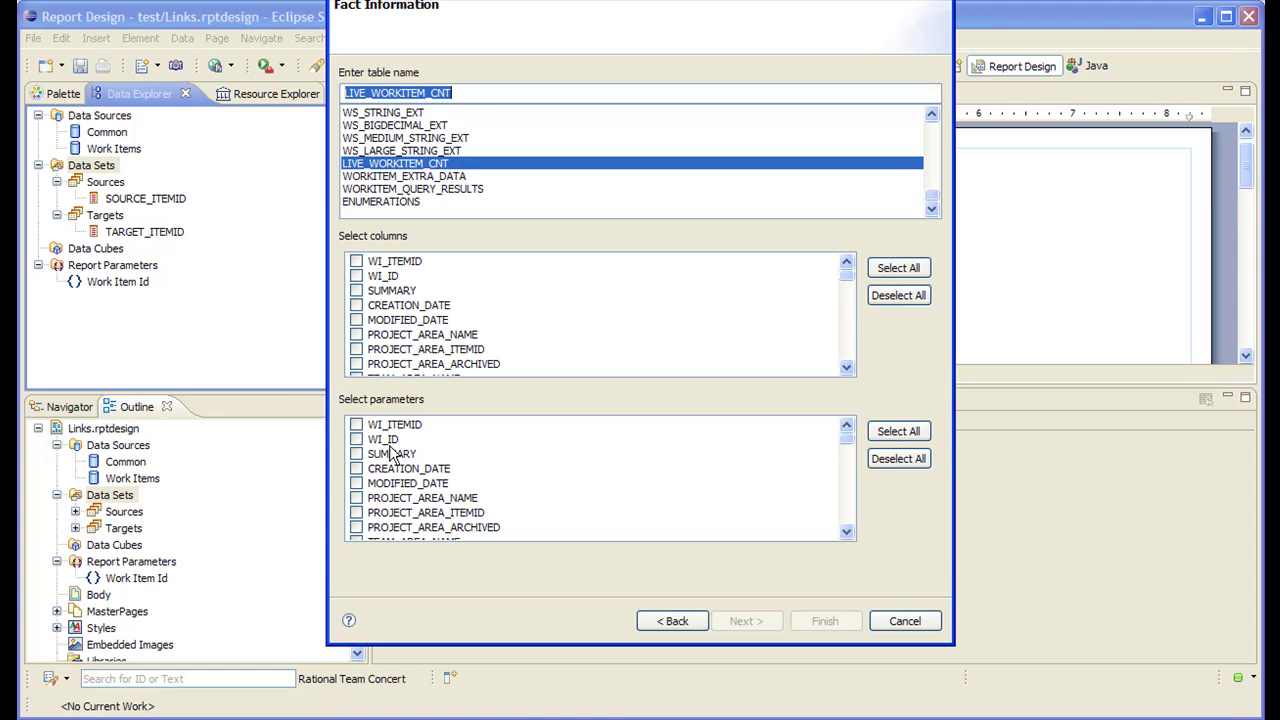
left_click(357, 441)
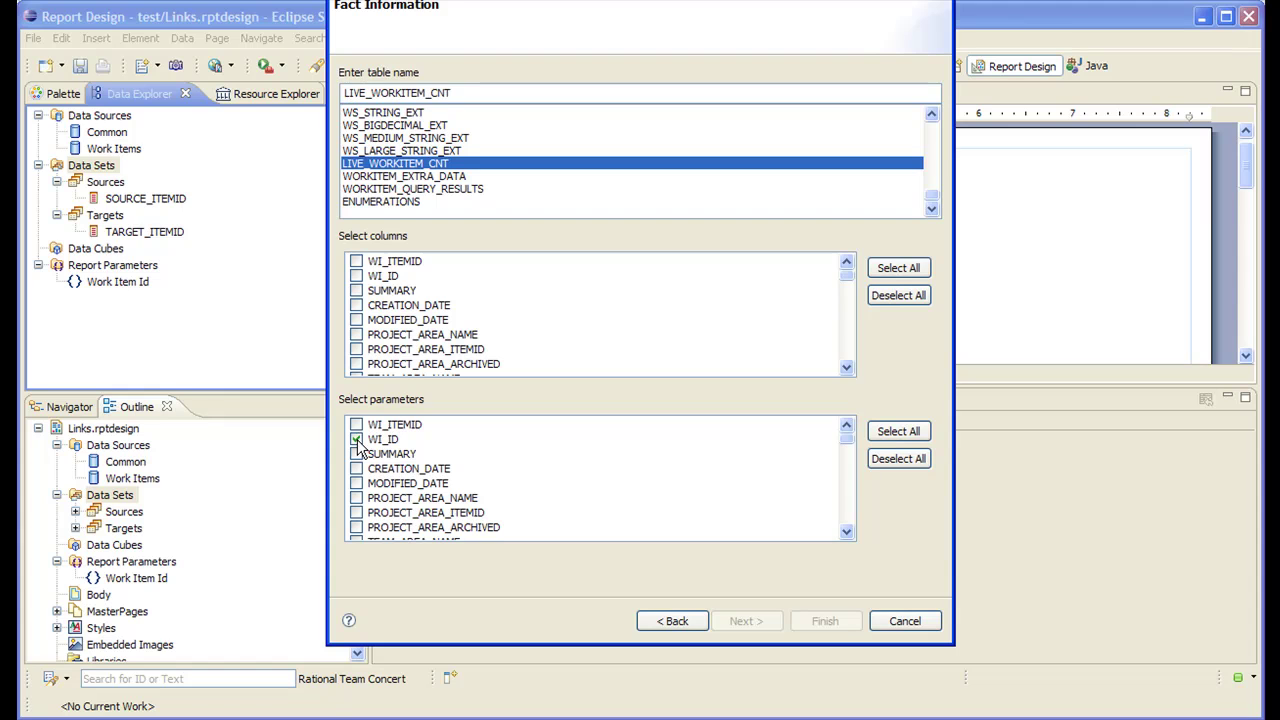
left_click(357, 262)
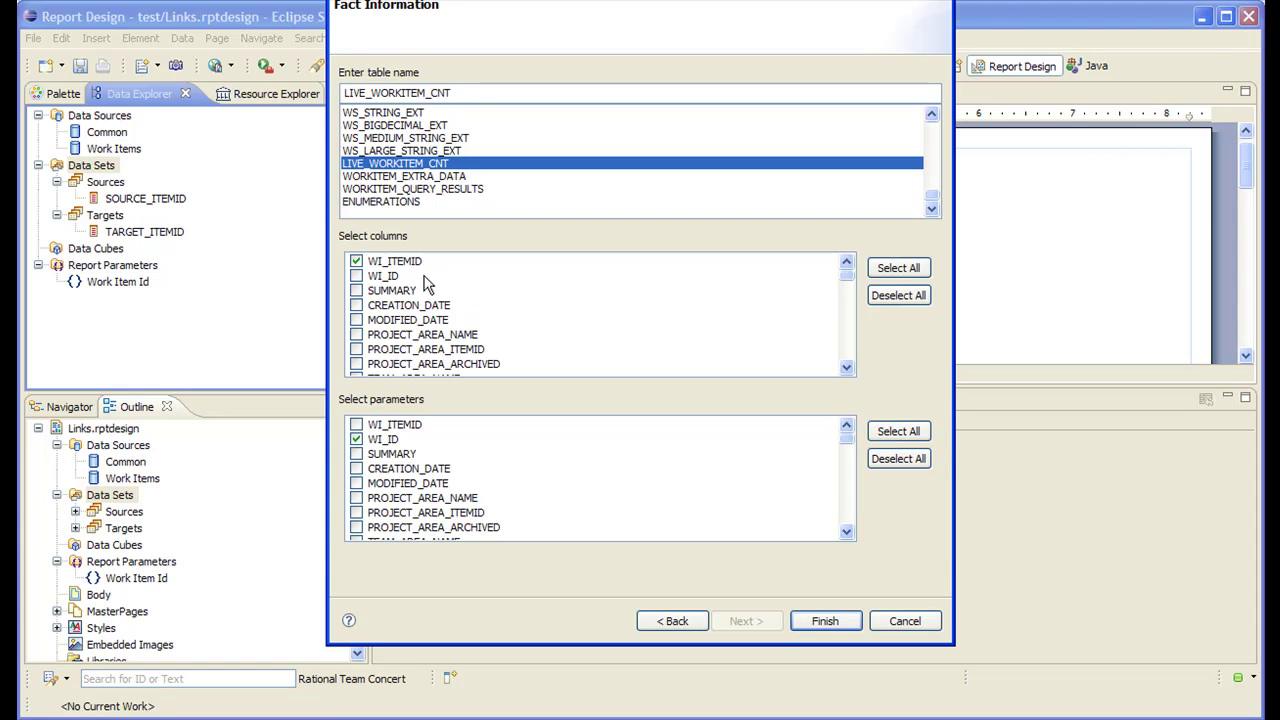
left_click(826, 620)
left_click(335, 147)
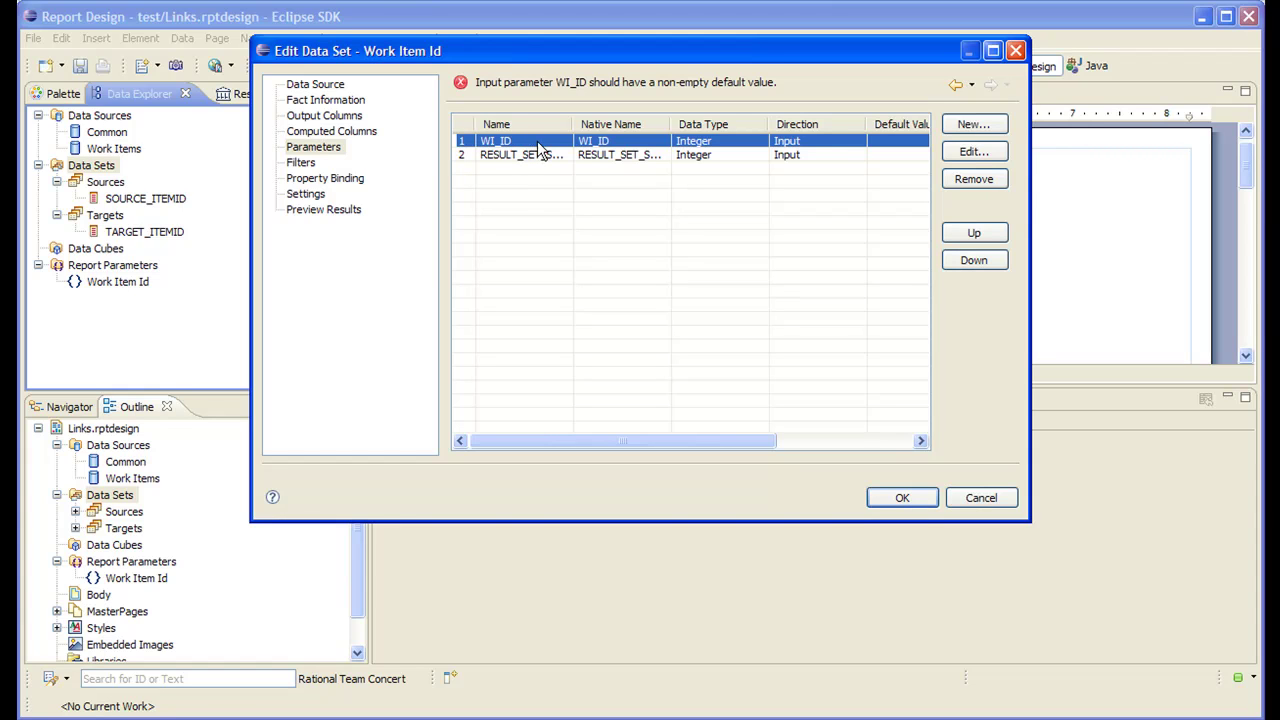
- Link WI_ID to the Work Item Id report parameter and accept, leaving RESULT_SET_SIZE empty
double_click(810, 148)
left_click(846, 275)
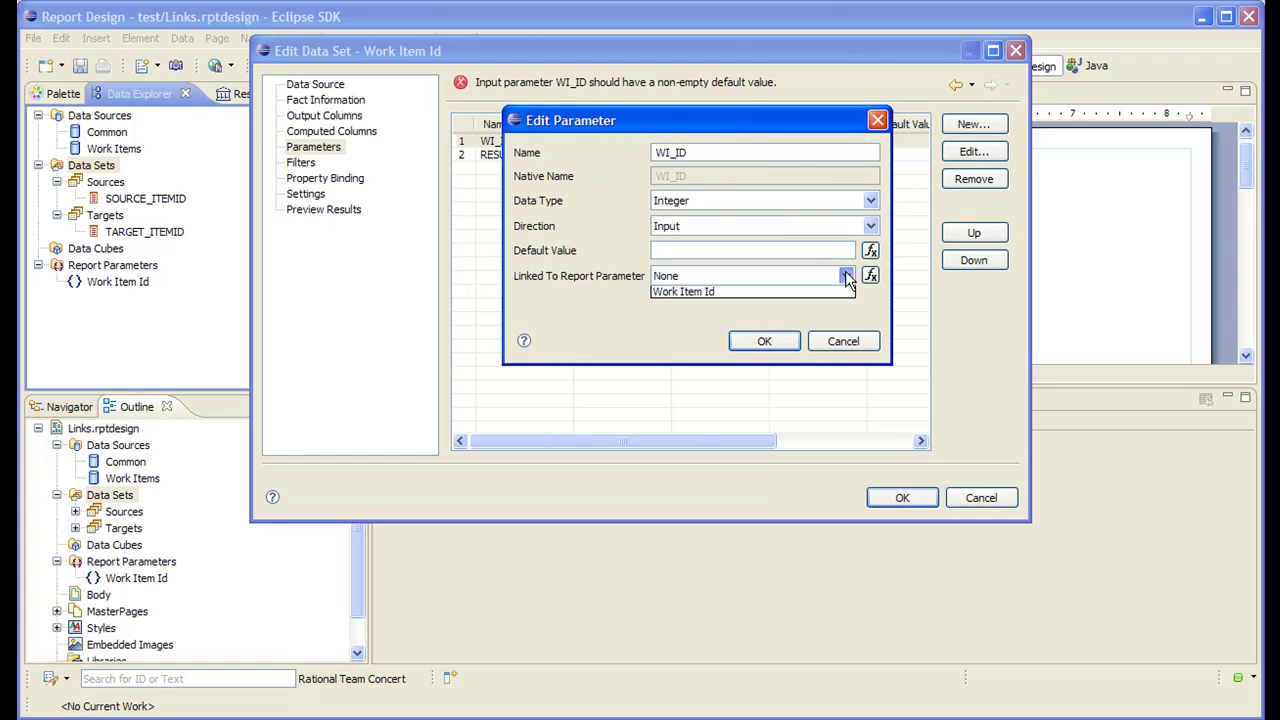
left_click(733, 306)
left_click(758, 341)
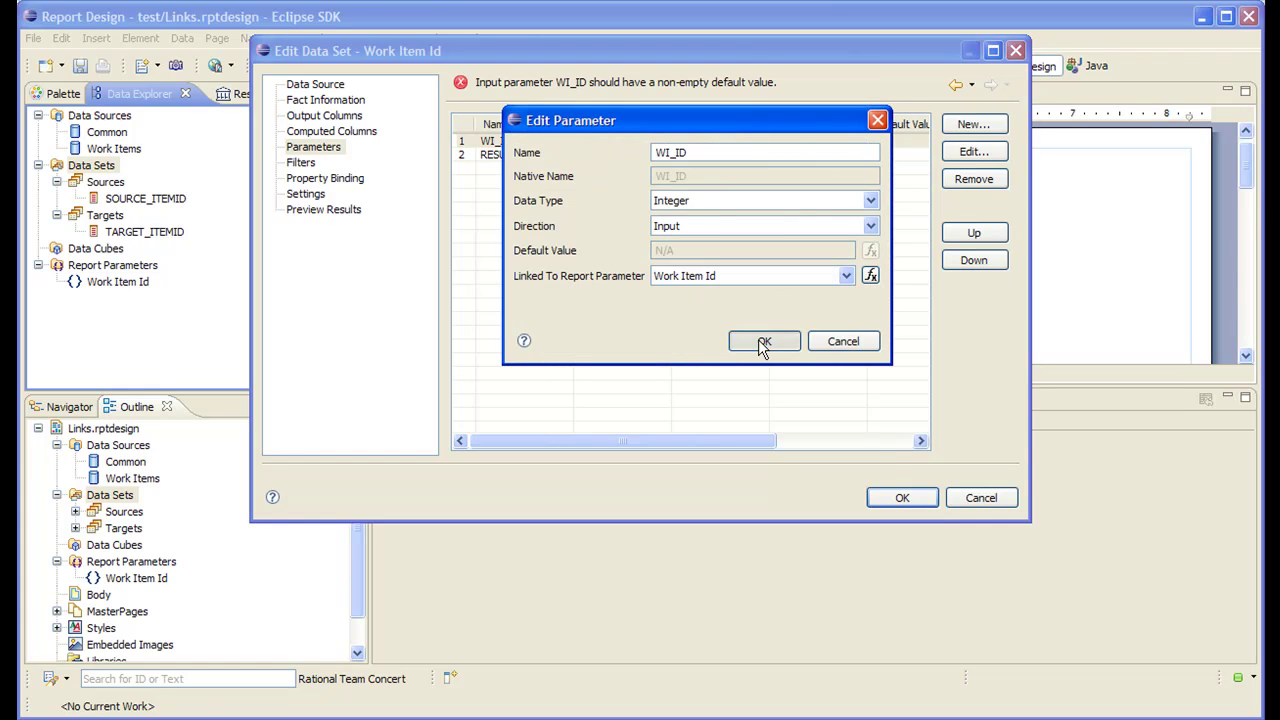
left_click(900, 498)
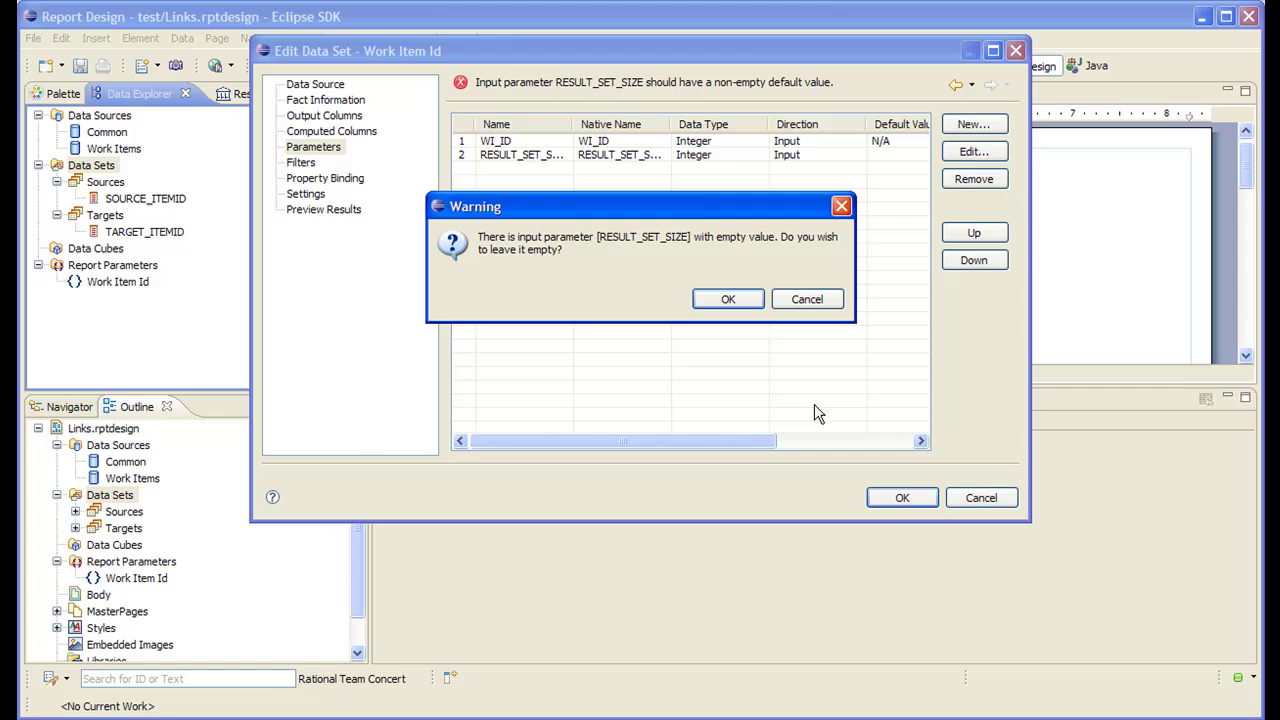
left_click(732, 303)
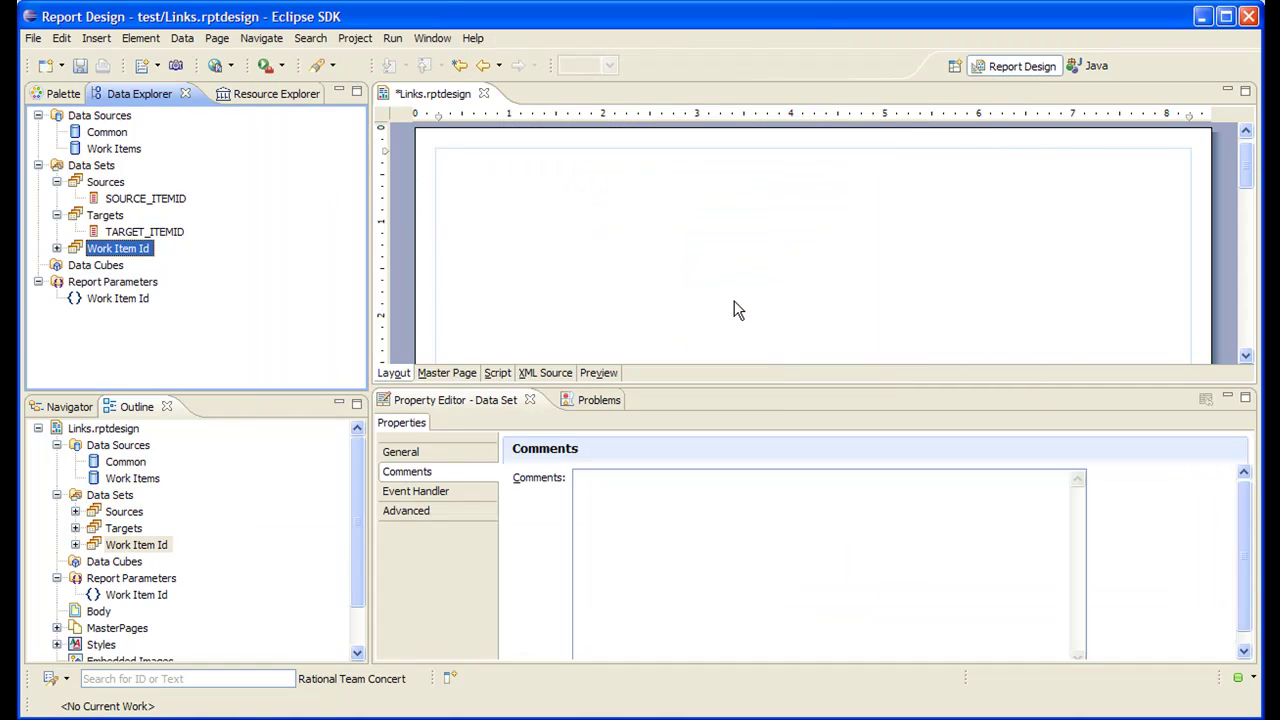
- Open the onFetch event in the Work Item Id data set's script
left_click(497, 374)
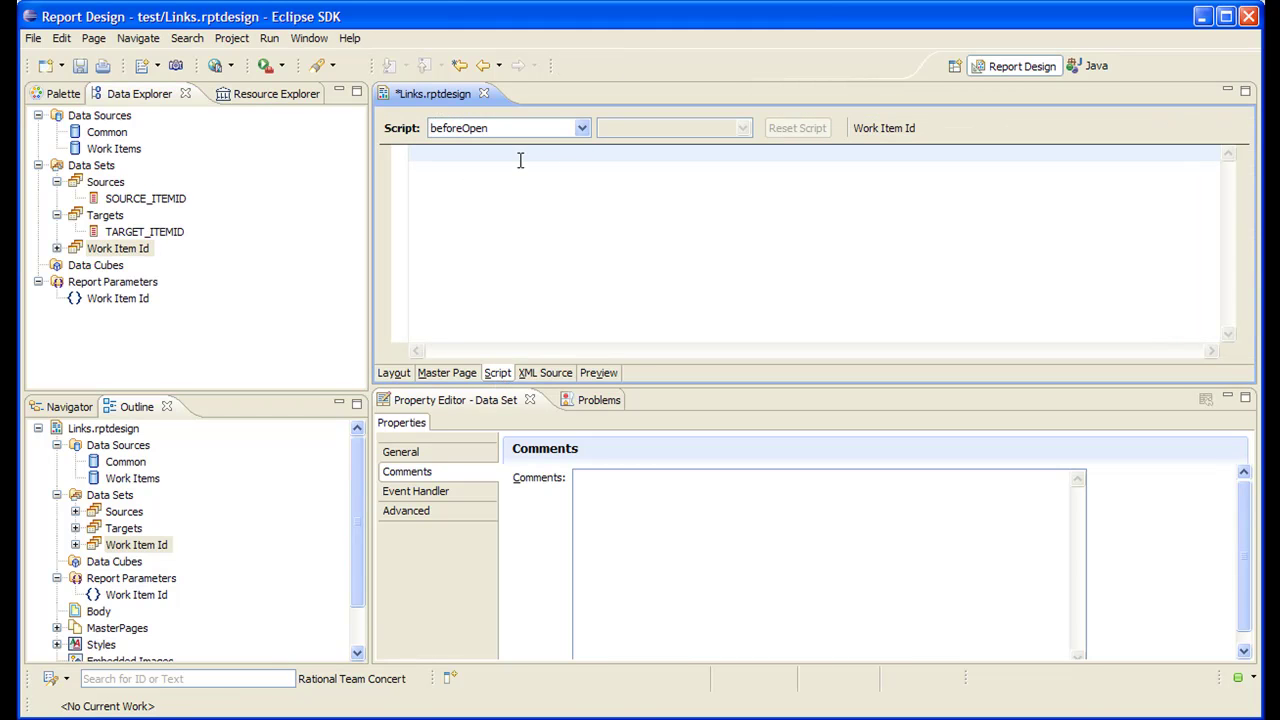
left_click(580, 128)
left_click(466, 172)
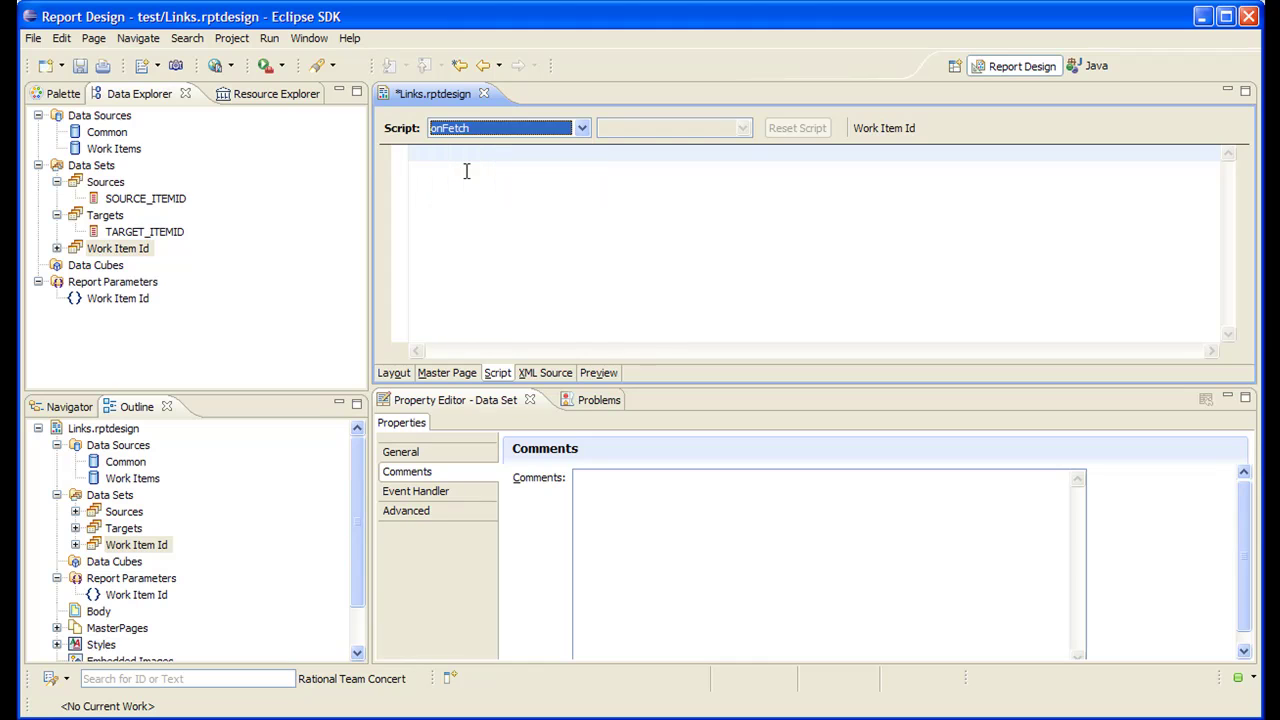
left_click(461, 172)
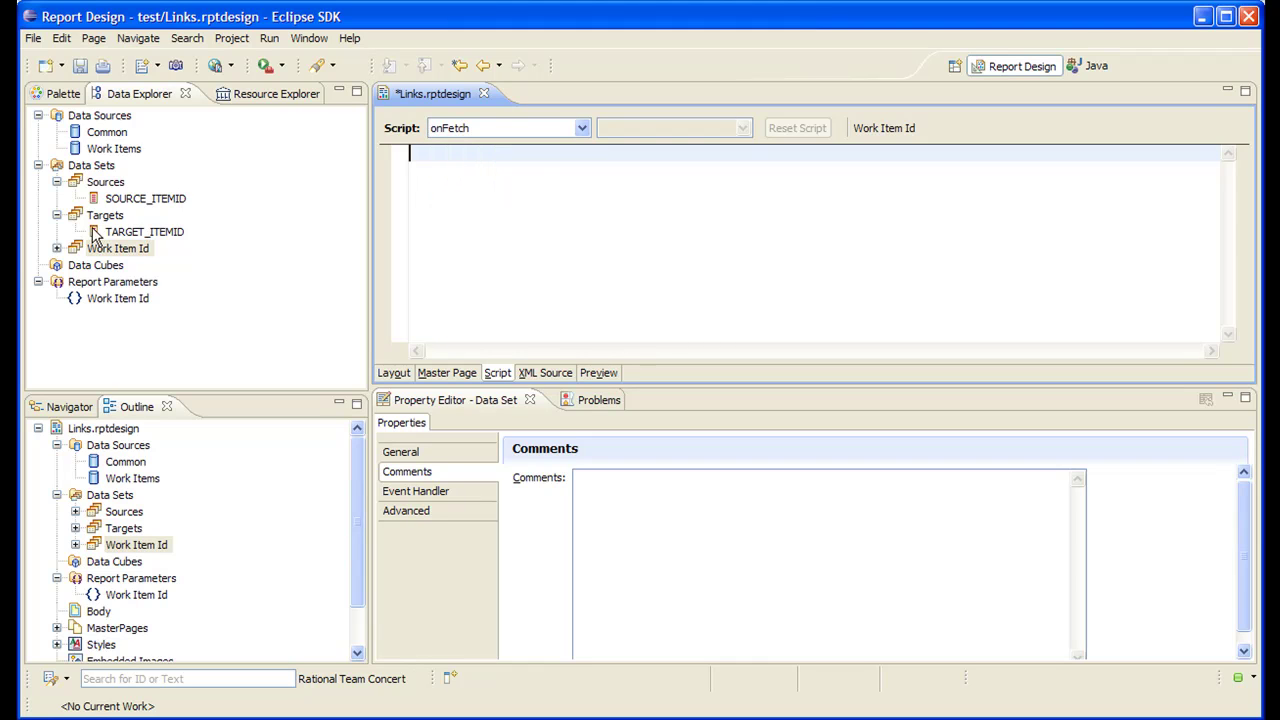
- Write workItemId = row["WI_ITEMID"]; as the onFetch script and save the report
left_click(57, 248)
left_click(455, 178)
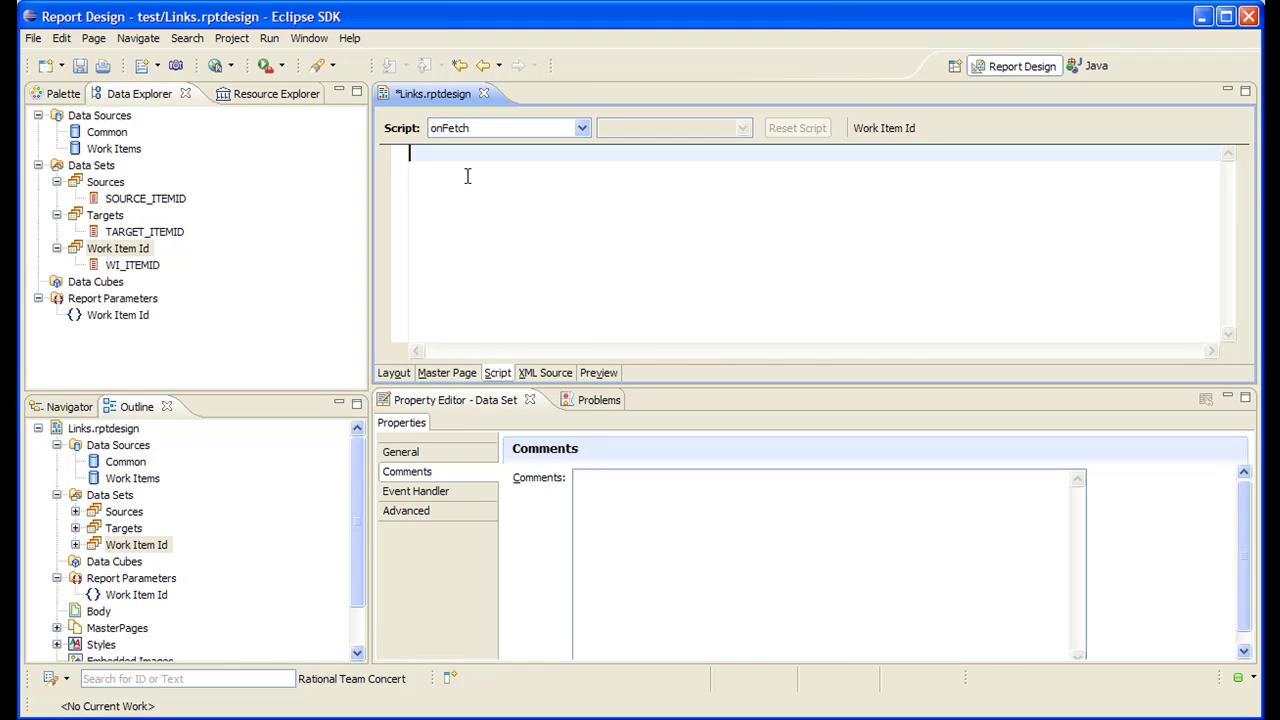
type("workItemId = row[\"")
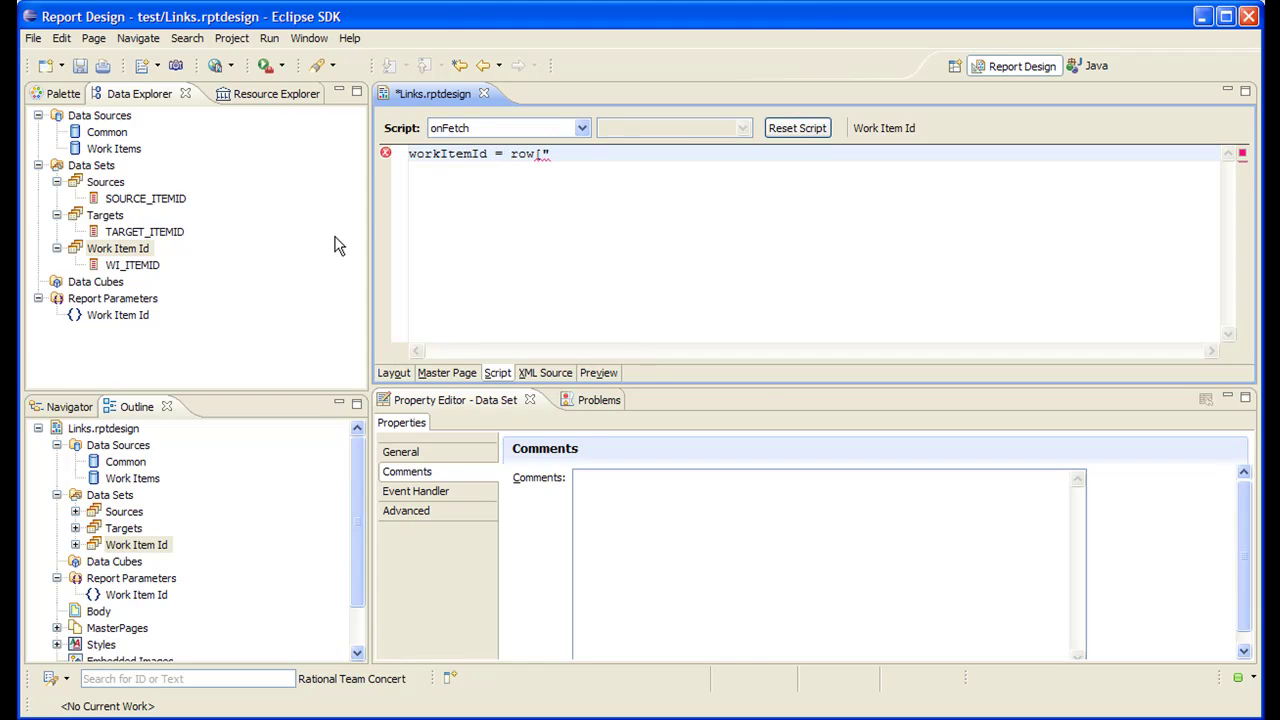
type("WI_ITEMID\"")
left_click(79, 65)
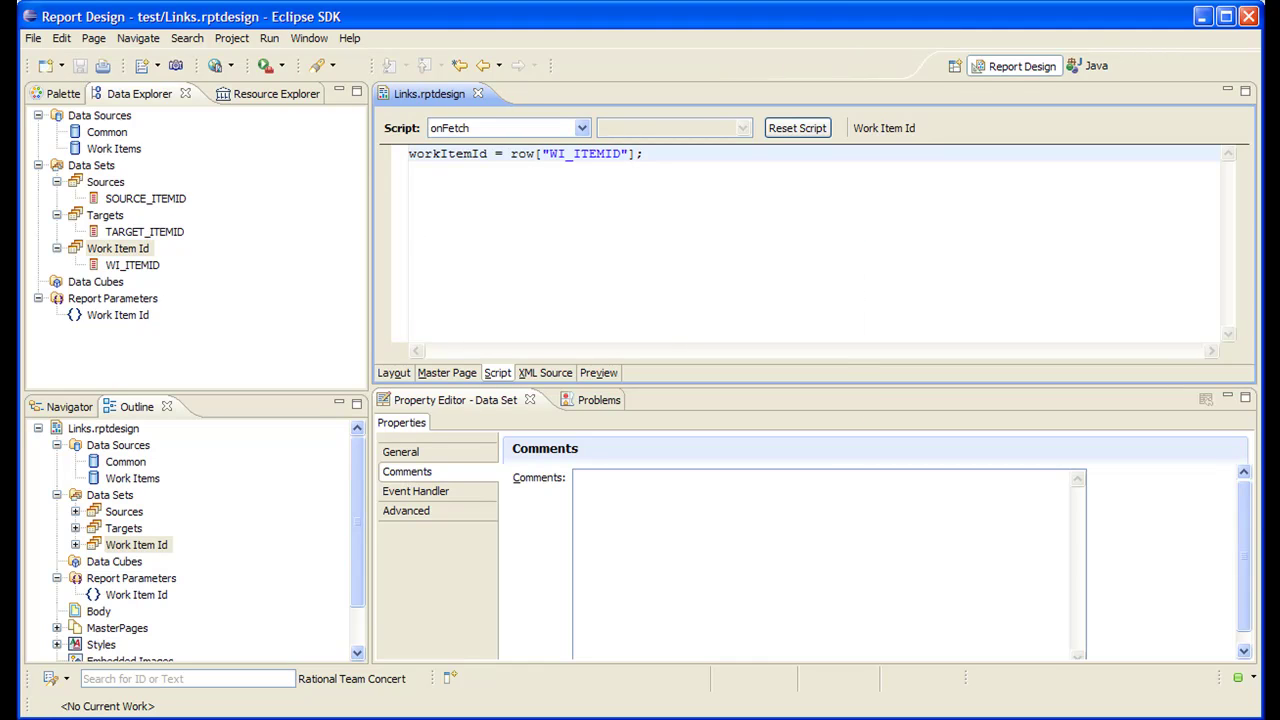
- Copy workItemId and set it as the default of TARGET_ITEMID in Sources
double_click(447, 154)
key("ctrl+c")
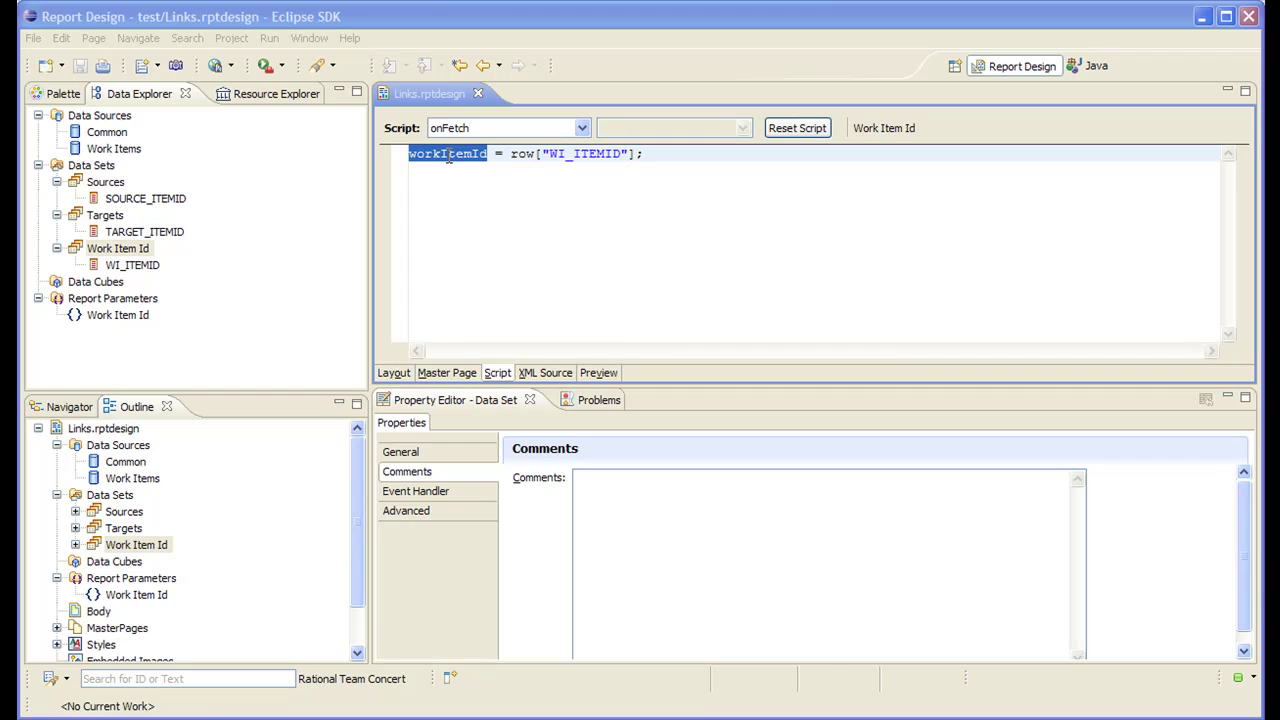
double_click(106, 184)
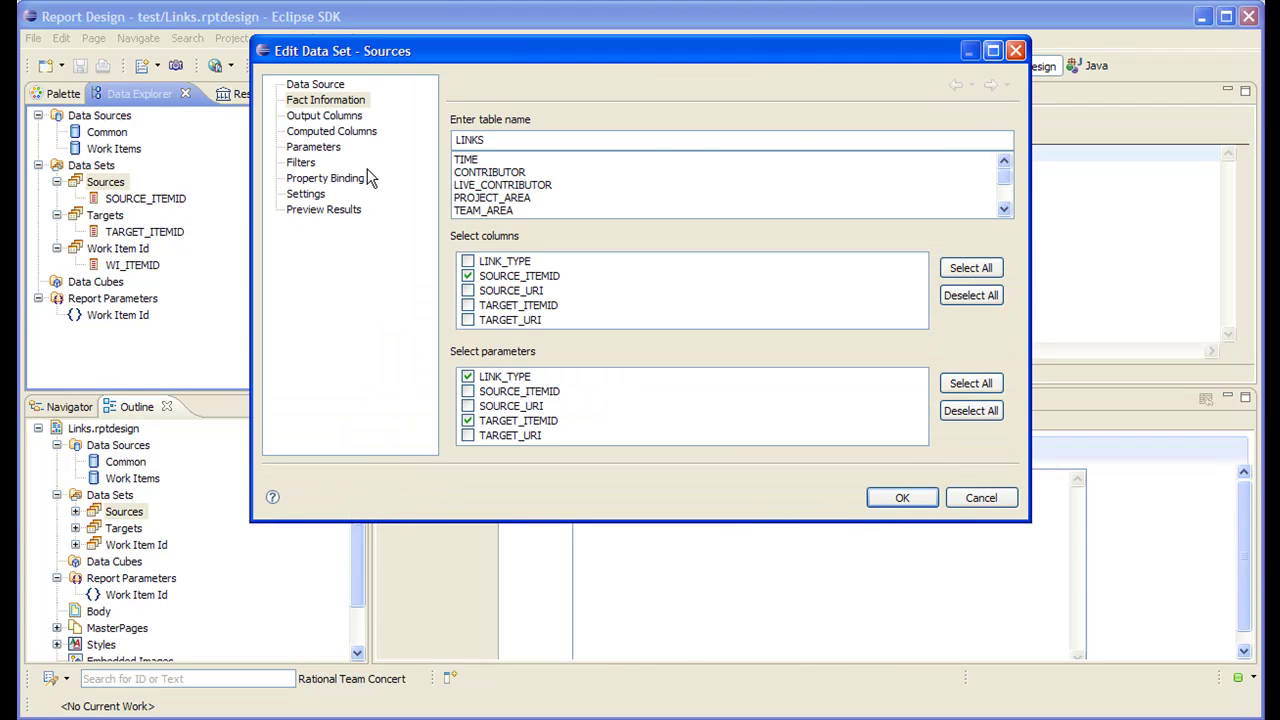
left_click(316, 150)
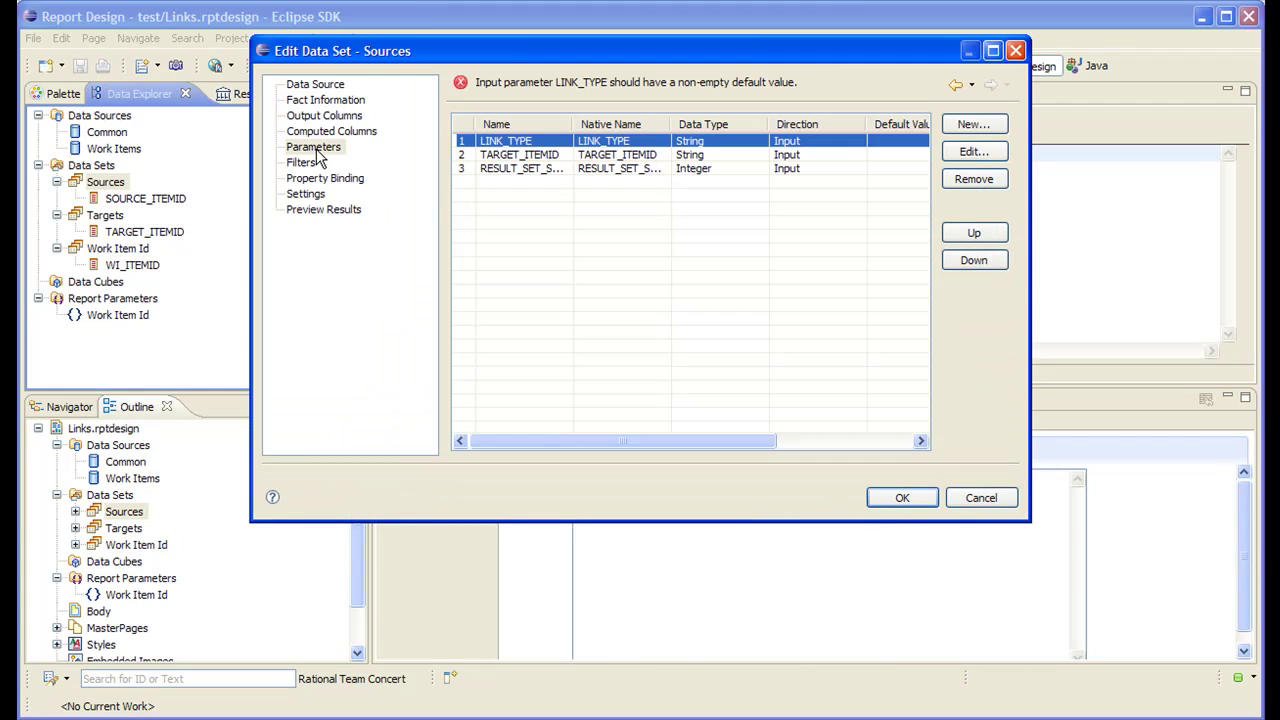
double_click(520, 158)
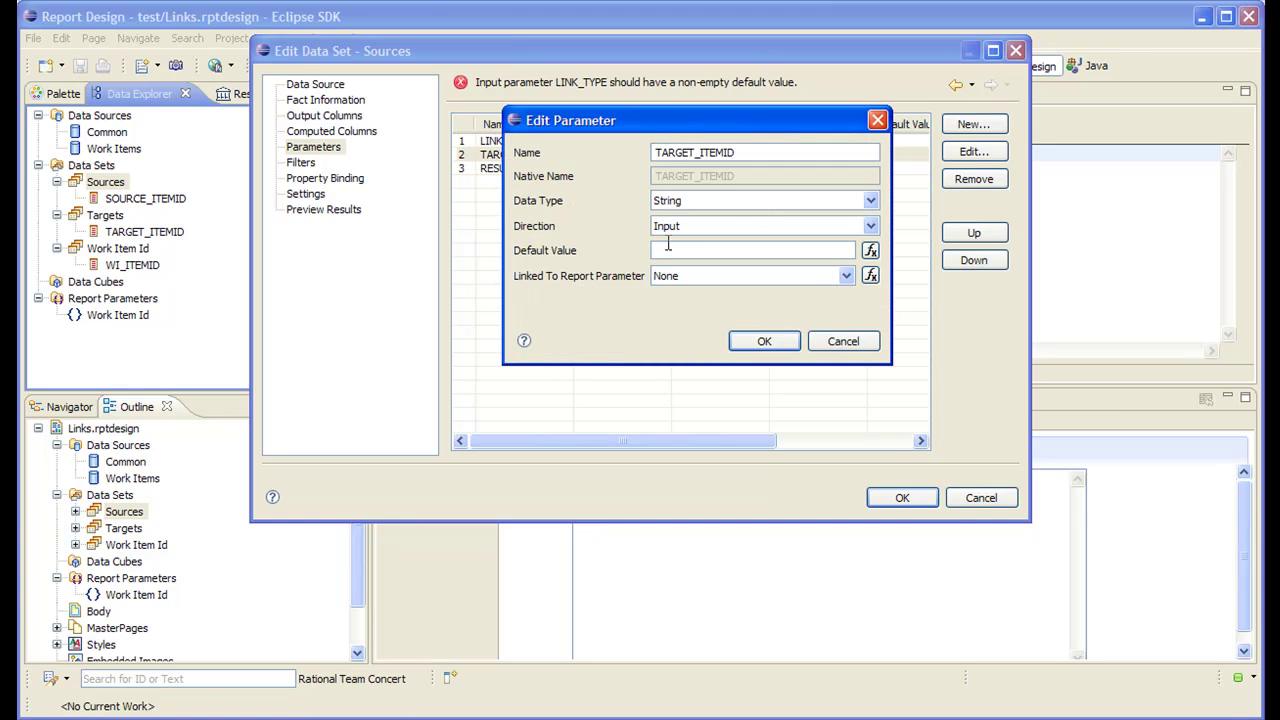
key("ctrl+v")
left_click(775, 343)
left_click(906, 497)
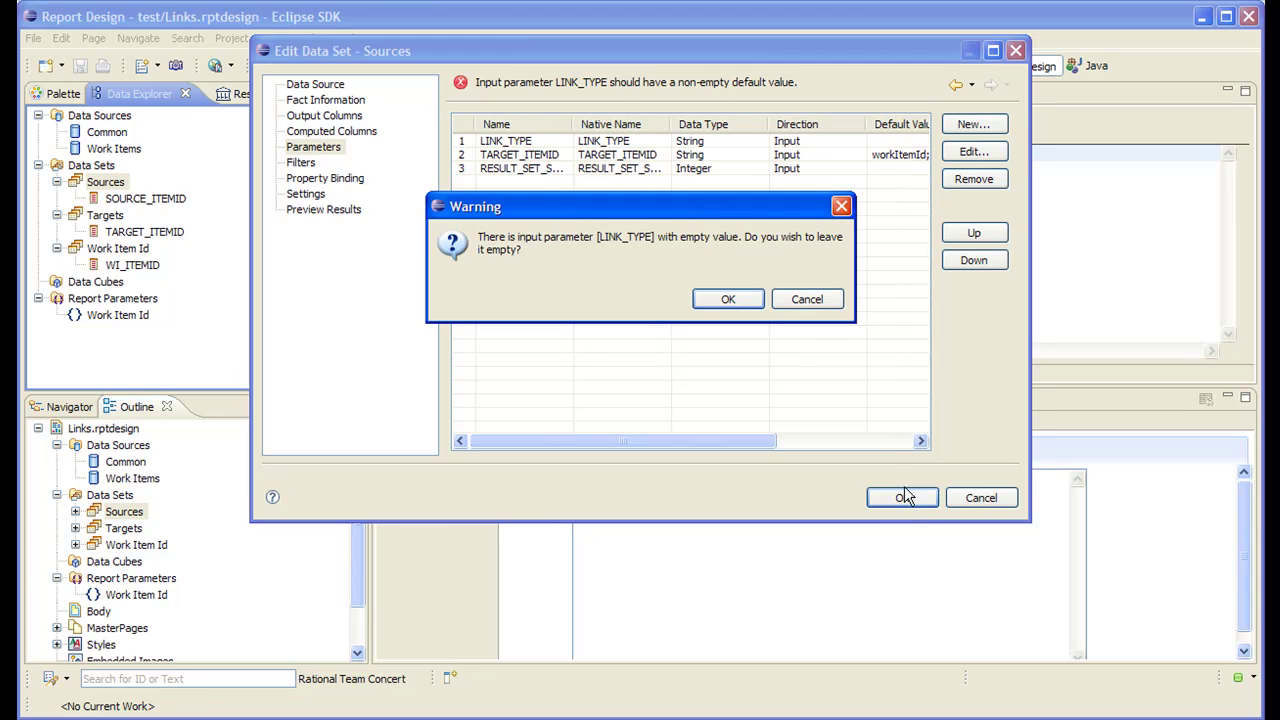
left_click(740, 303)
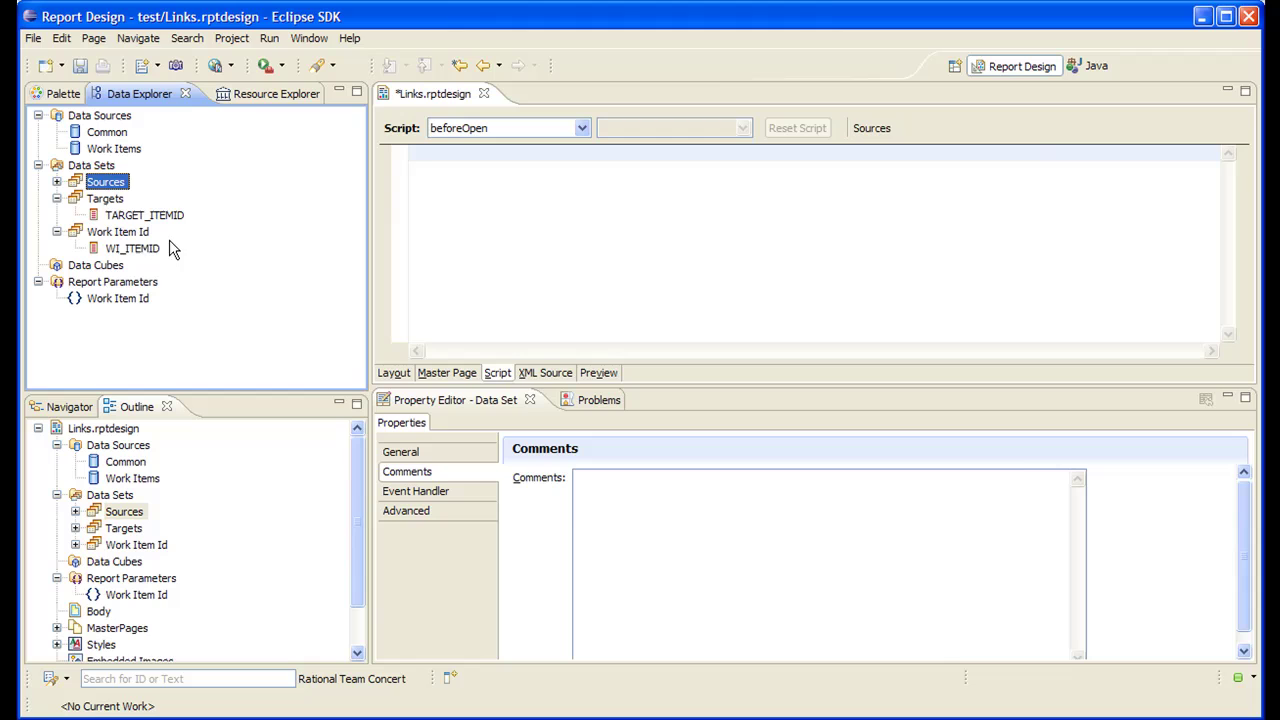
- Set workItemId as the default of SOURCE_ITEMID in Targets, leaving LINK_TYPE empty
double_click(105, 198)
left_click(318, 147)
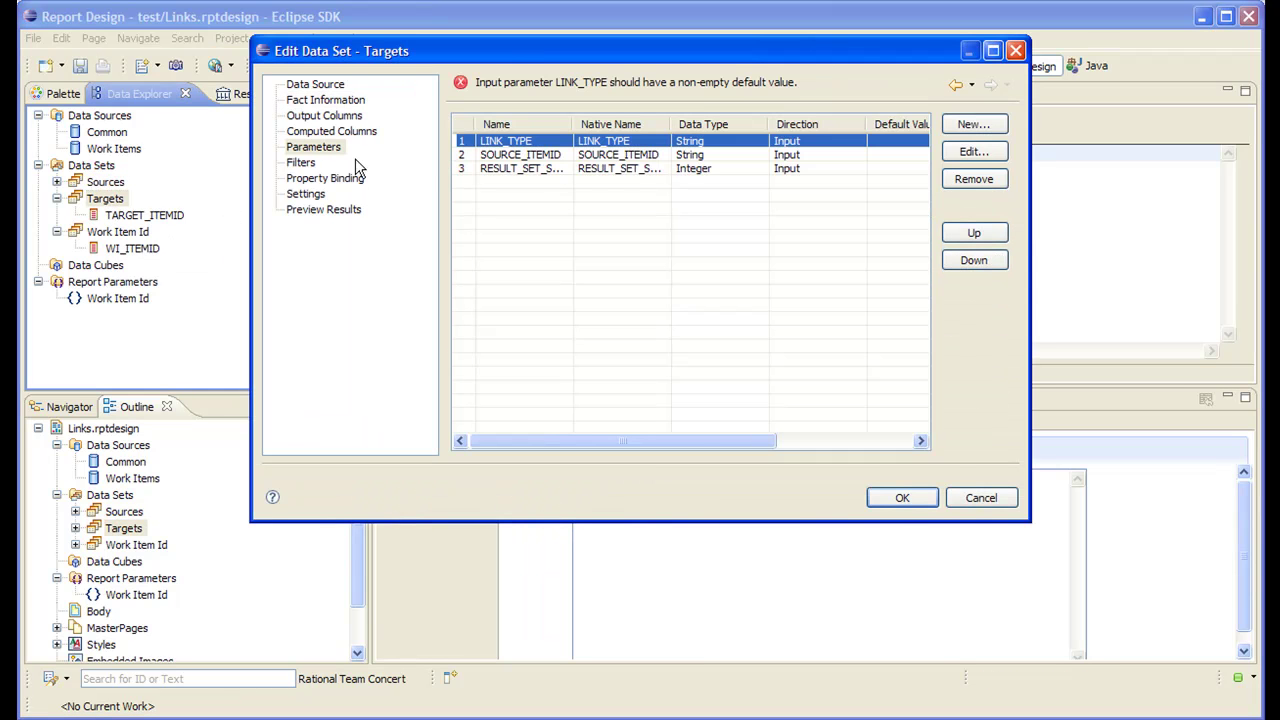
double_click(523, 157)
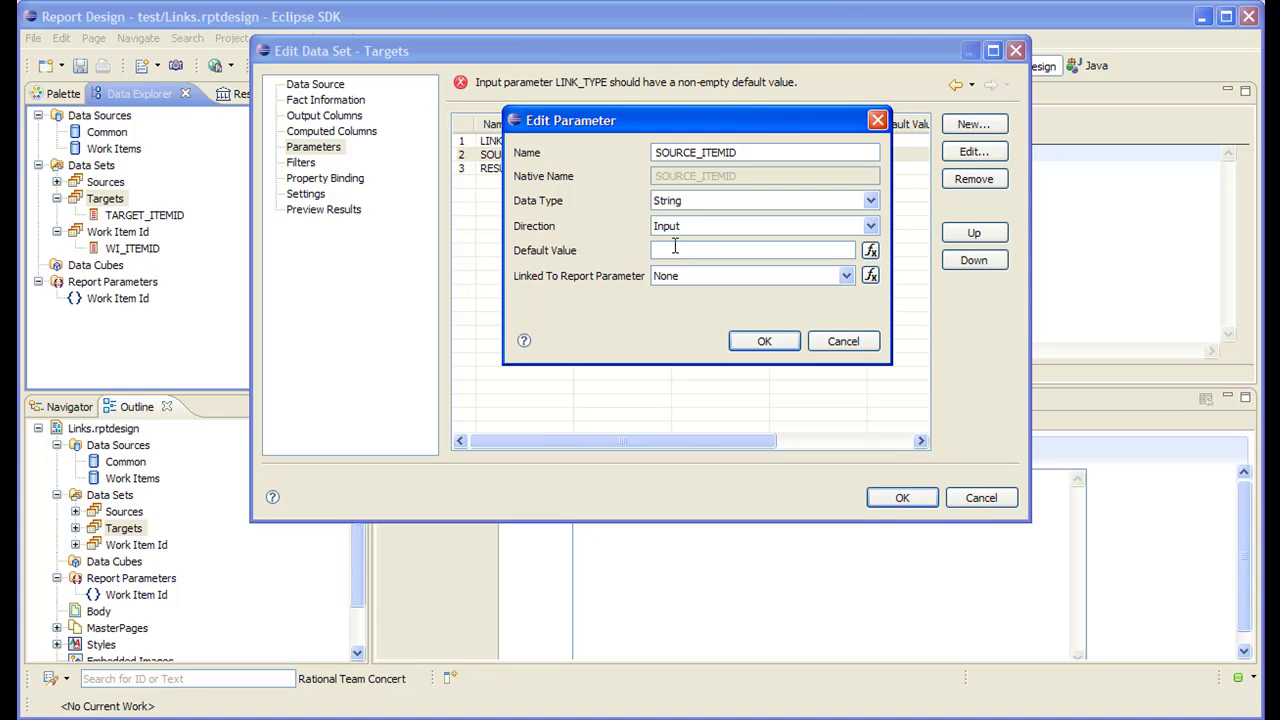
key("ctrl+v")
type(";")
left_click(764, 341)
left_click(900, 498)
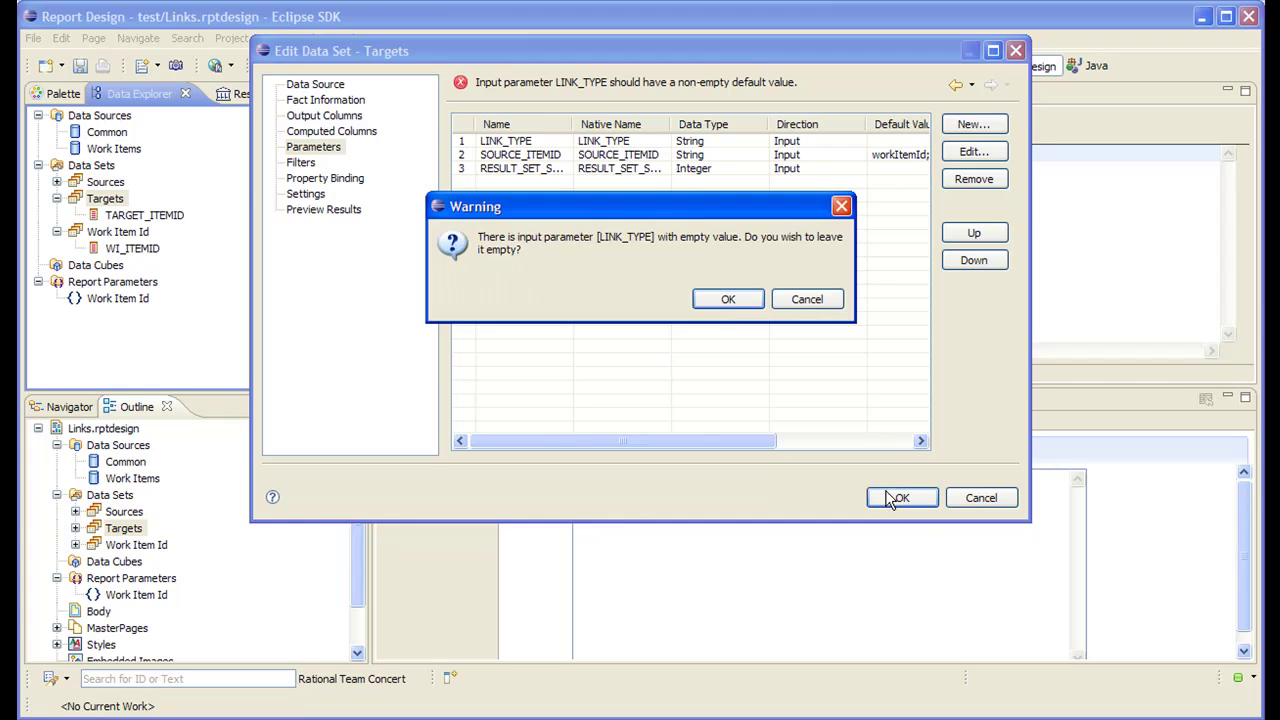
left_click(736, 306)
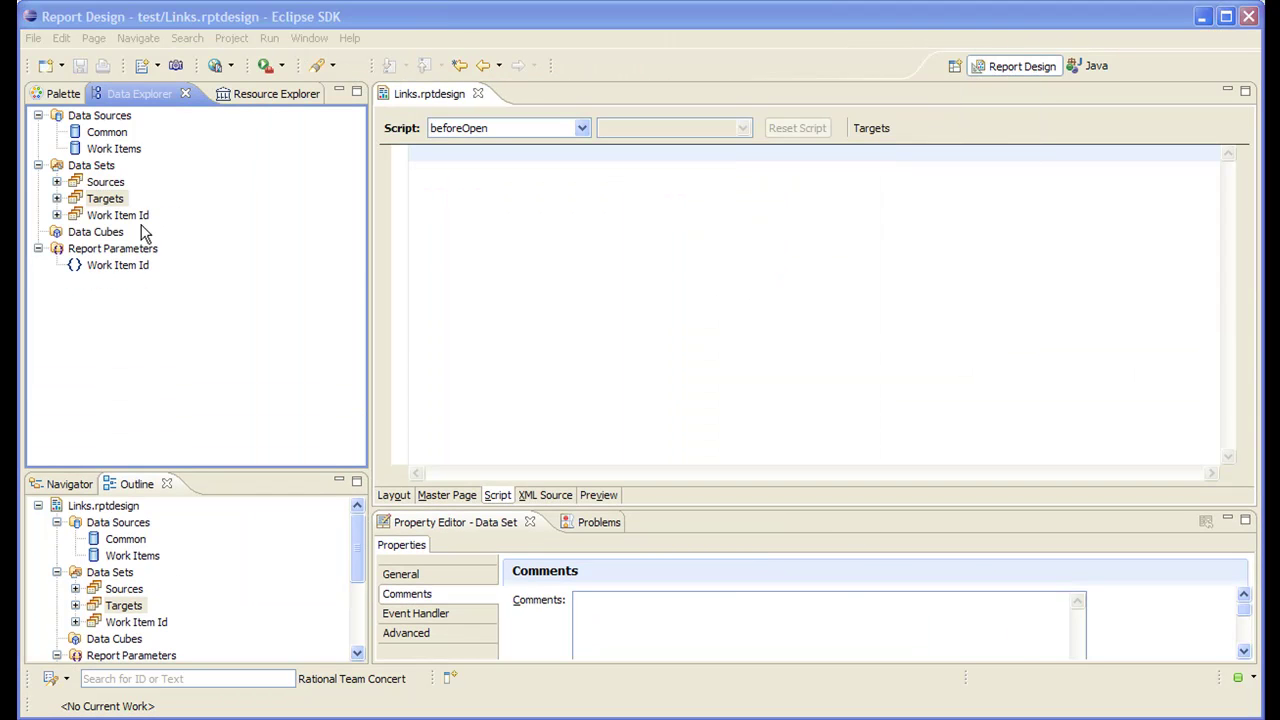
- Give the Links.rptdesign report the initialize script workItemIds = new Array();
left_click(57, 215)
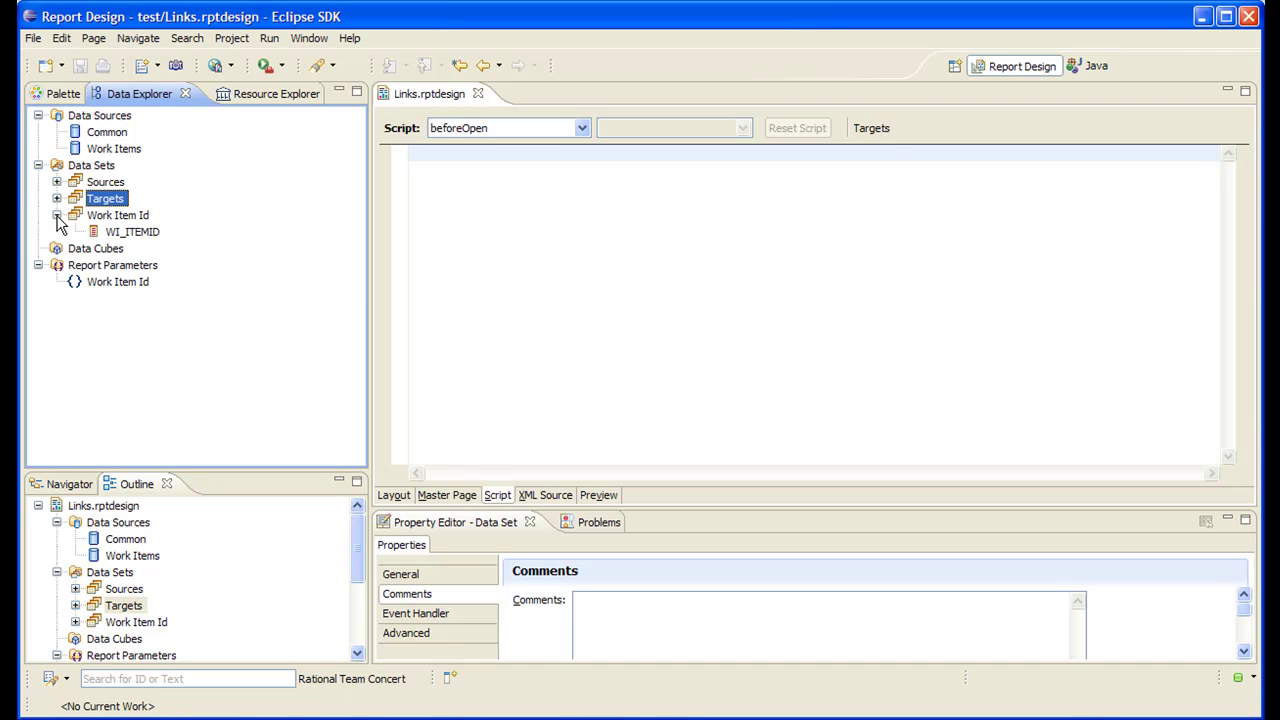
left_click(57, 215)
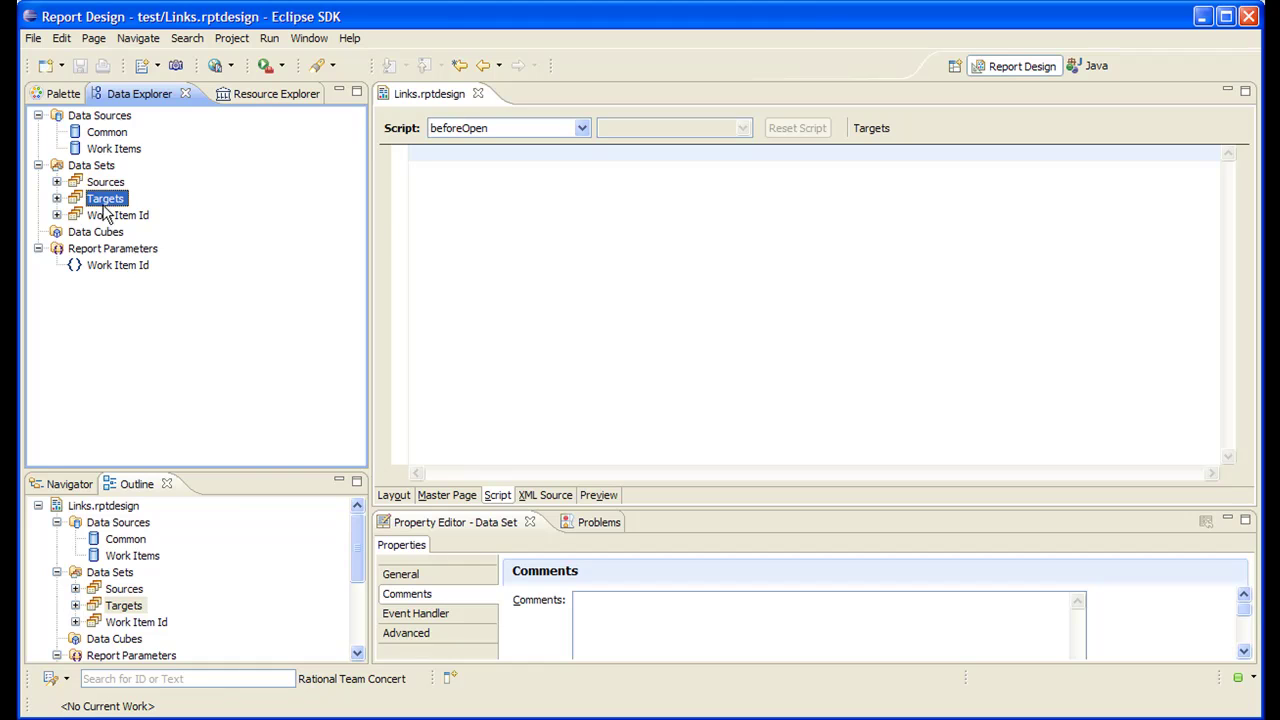
left_click(104, 506)
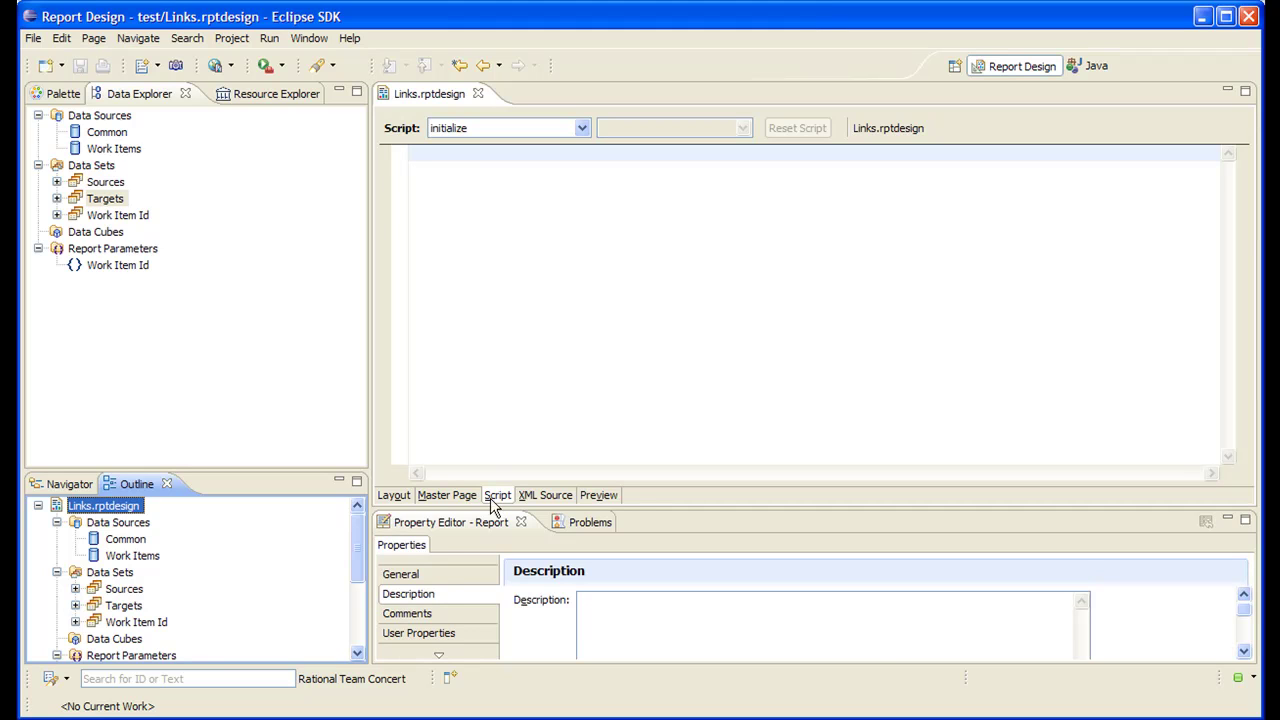
left_click(442, 197)
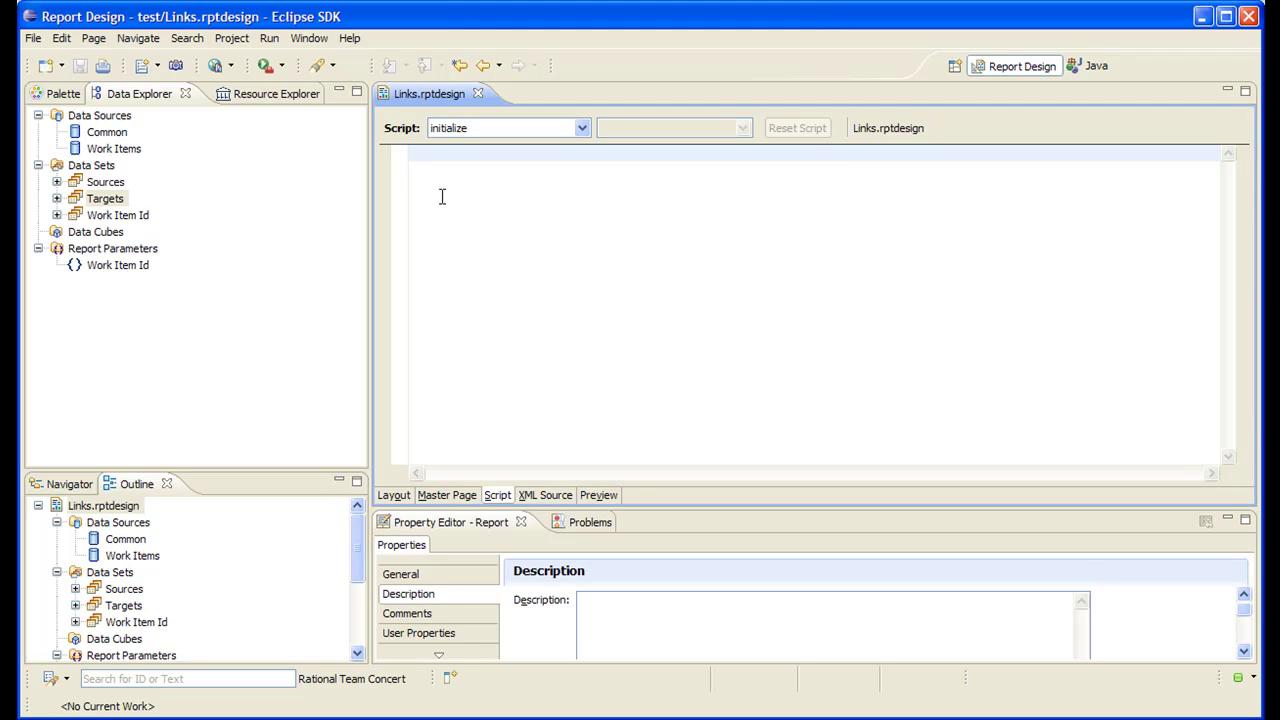
type("workItem")
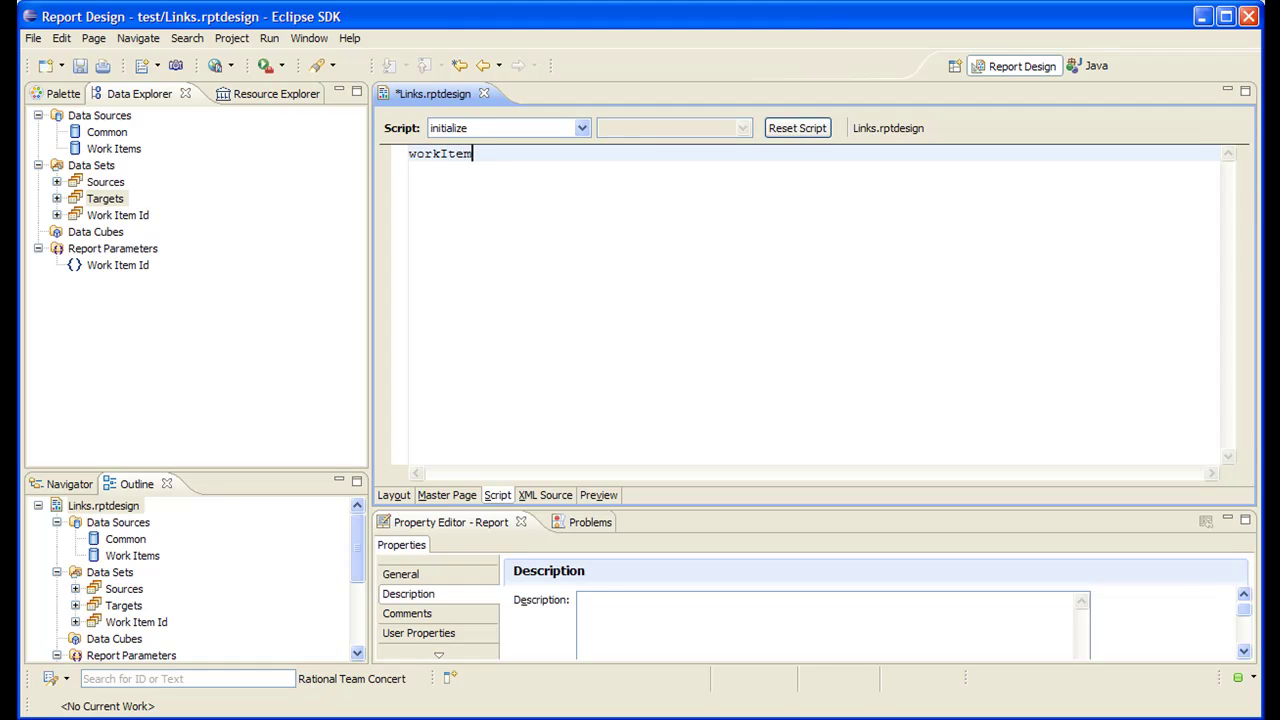
type("sIds = new Array();")
left_click(104, 182)
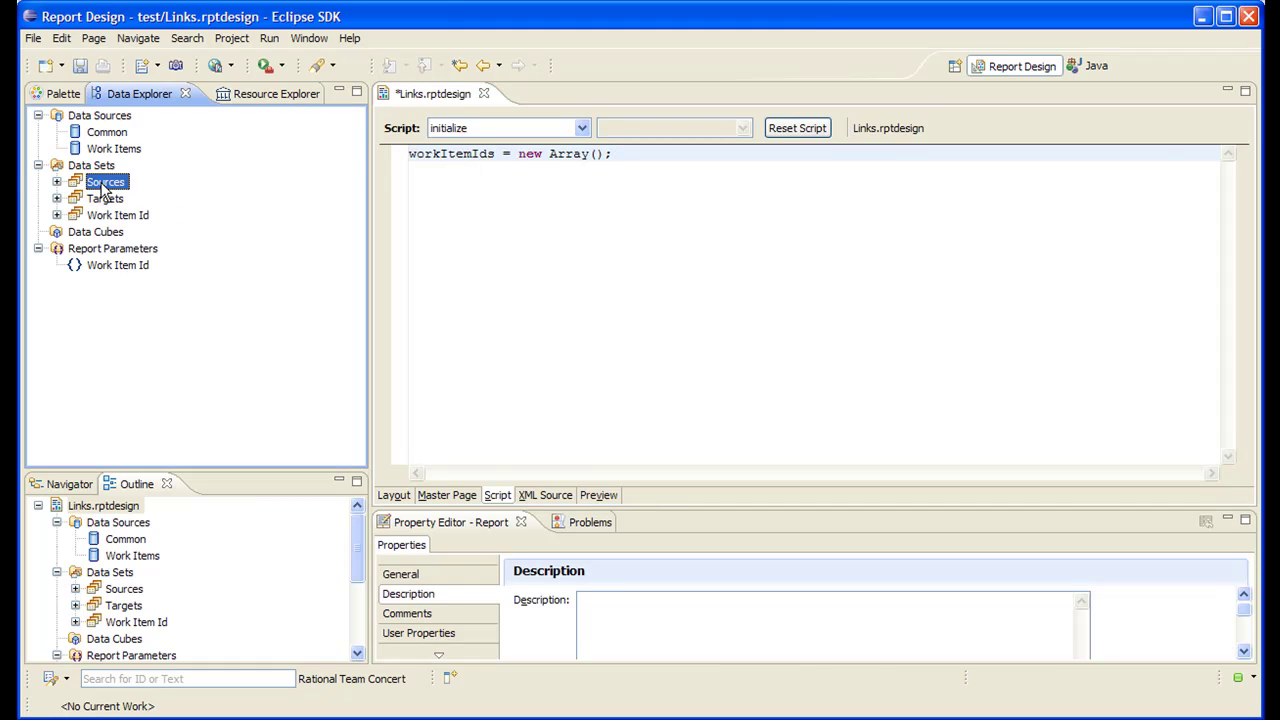
- Give the Sources data set the onFetch script workItemIds.push(row["SOURCE_ITEMID"]); and copy the line
left_click(580, 130)
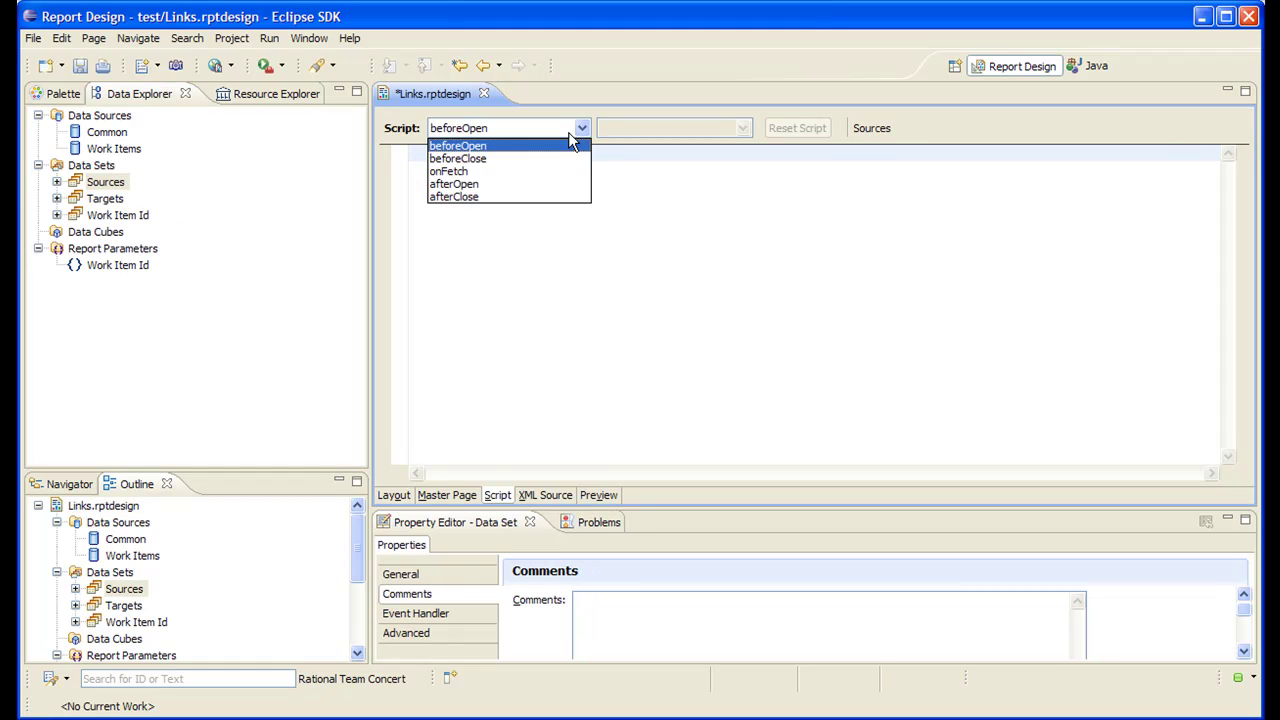
left_click(474, 171)
left_click(447, 170)
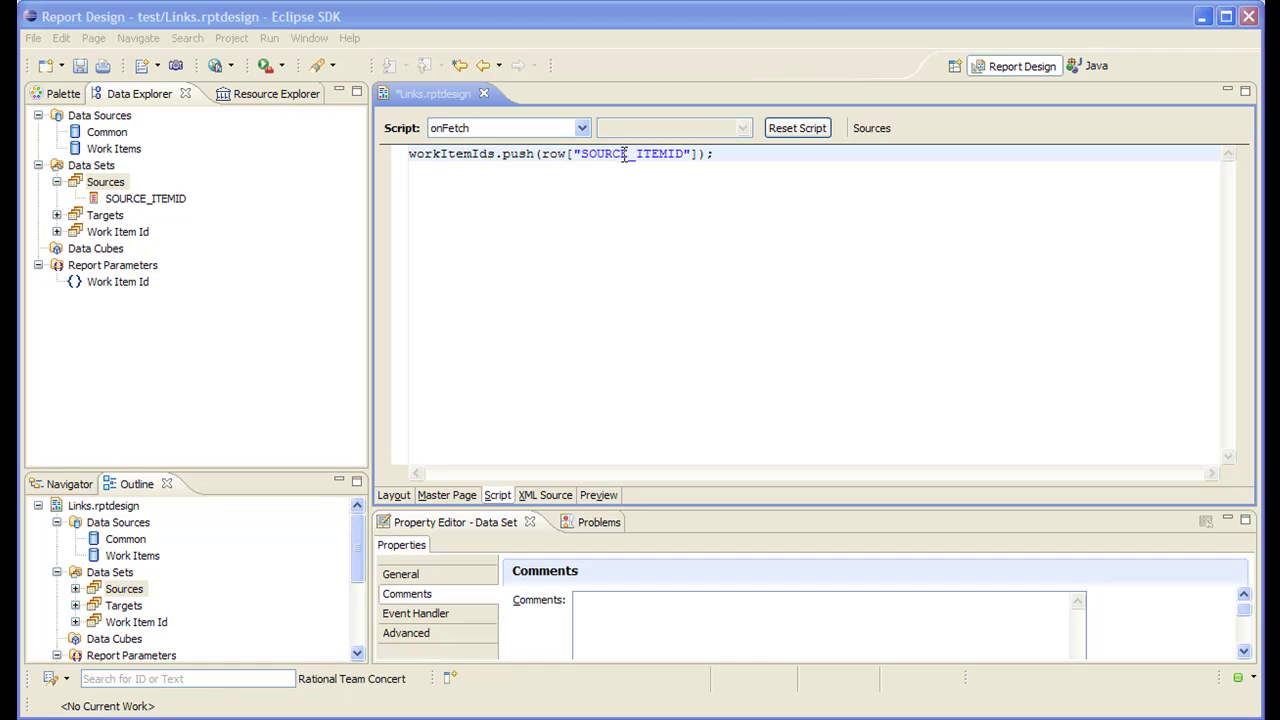
left_click_drag(409, 156, 722, 156)
key("ctrl+c")
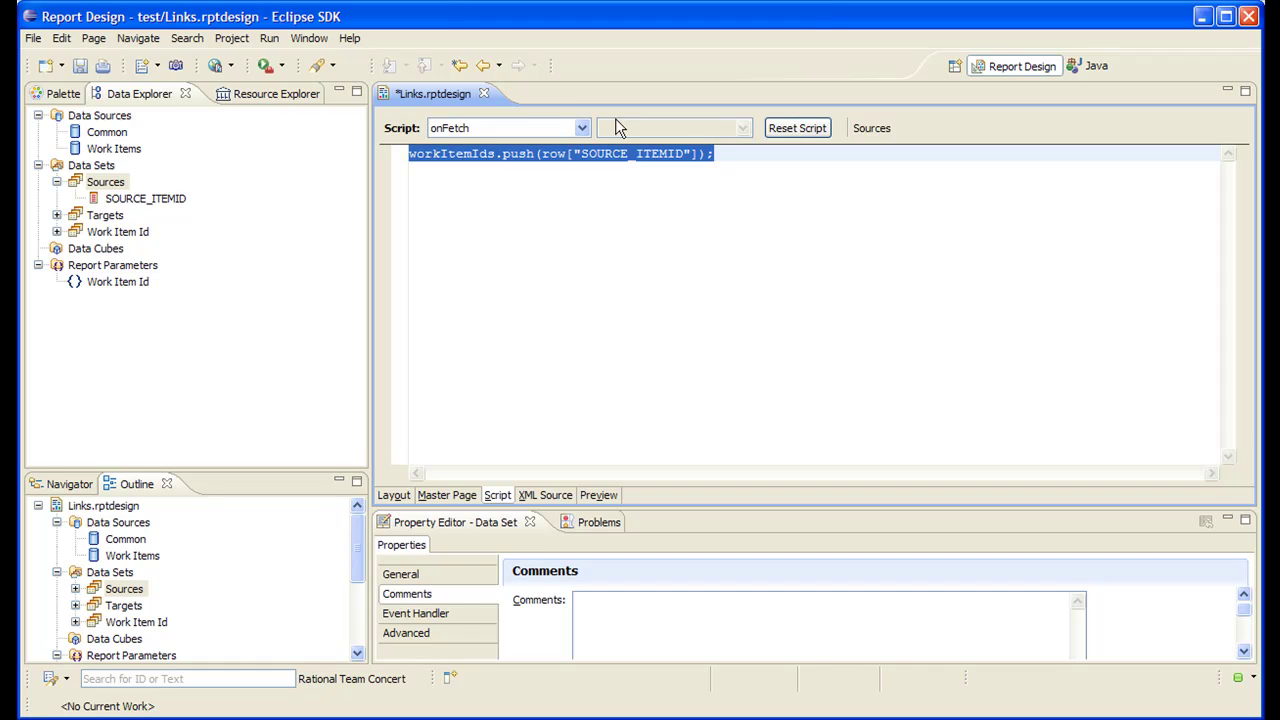
left_click(105, 215)
left_click(581, 128)
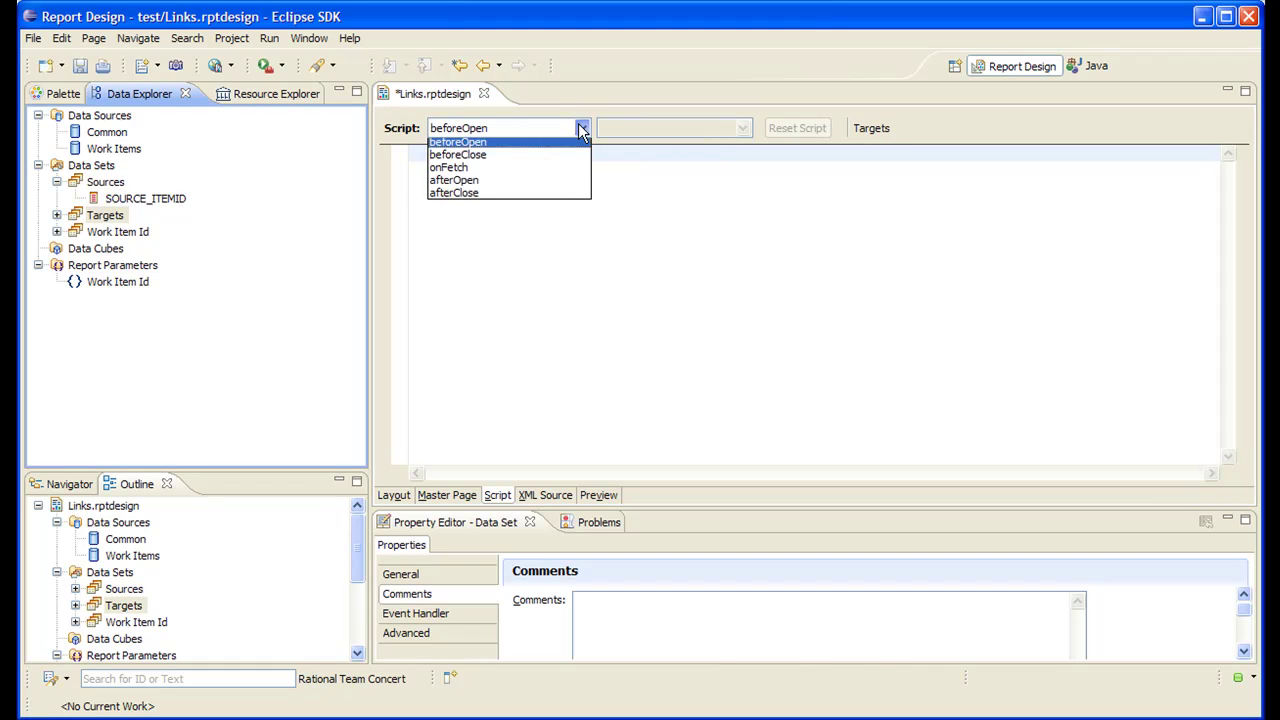
- Set the Targets onFetch script to workItemIds.push(row["TARGET_ITEMID"]); and save the design
left_click(450, 171)
left_click(447, 158)
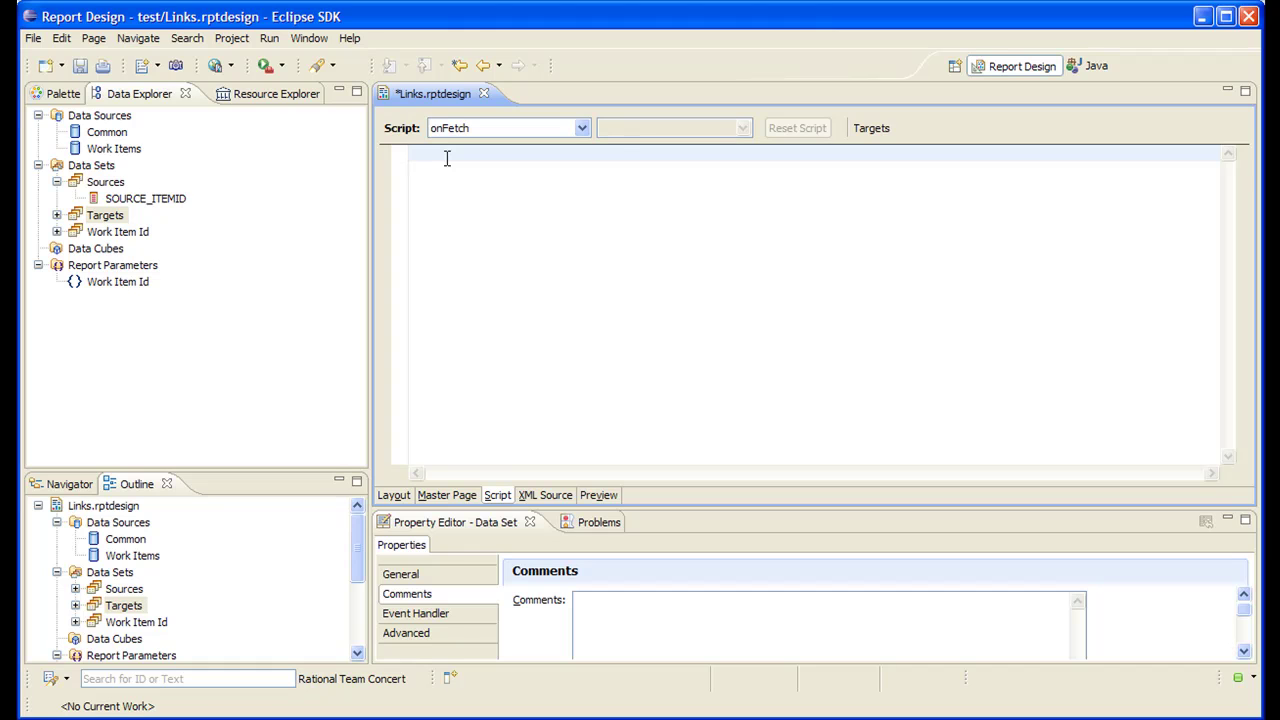
key("ctrl+v")
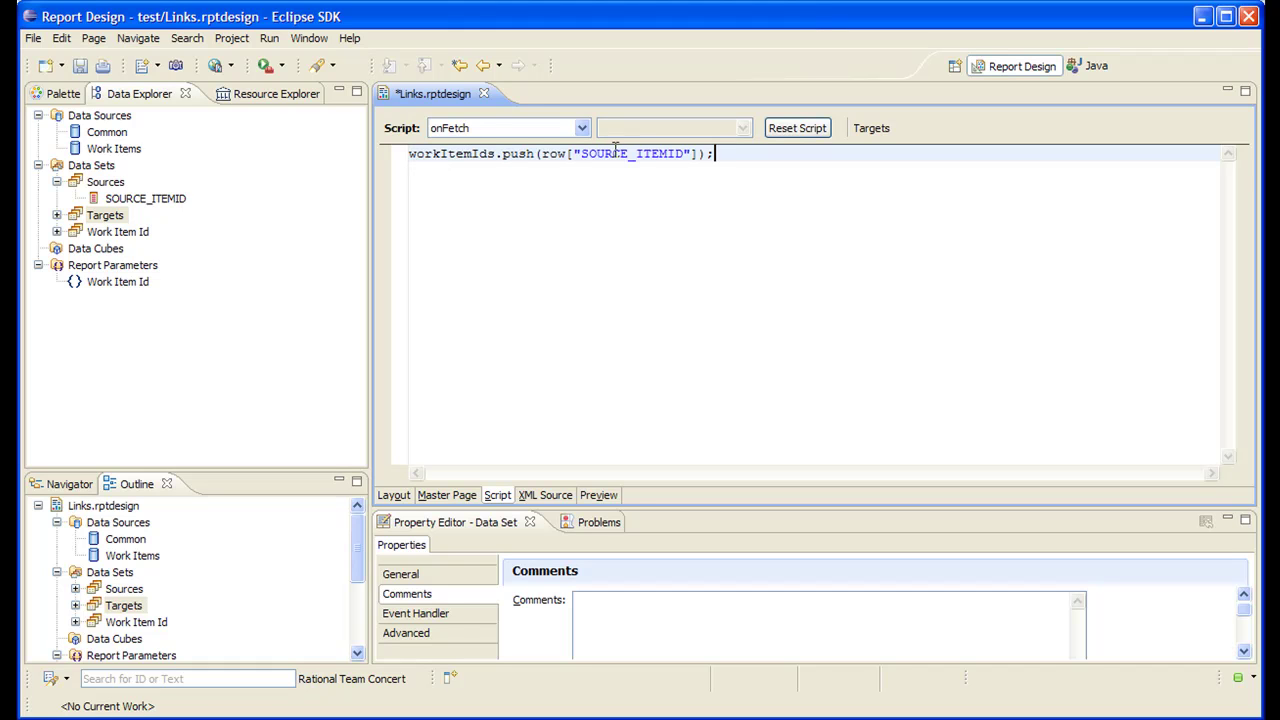
left_click_drag(630, 153, 580, 153)
type("TARGET")
key("ctrl+s")
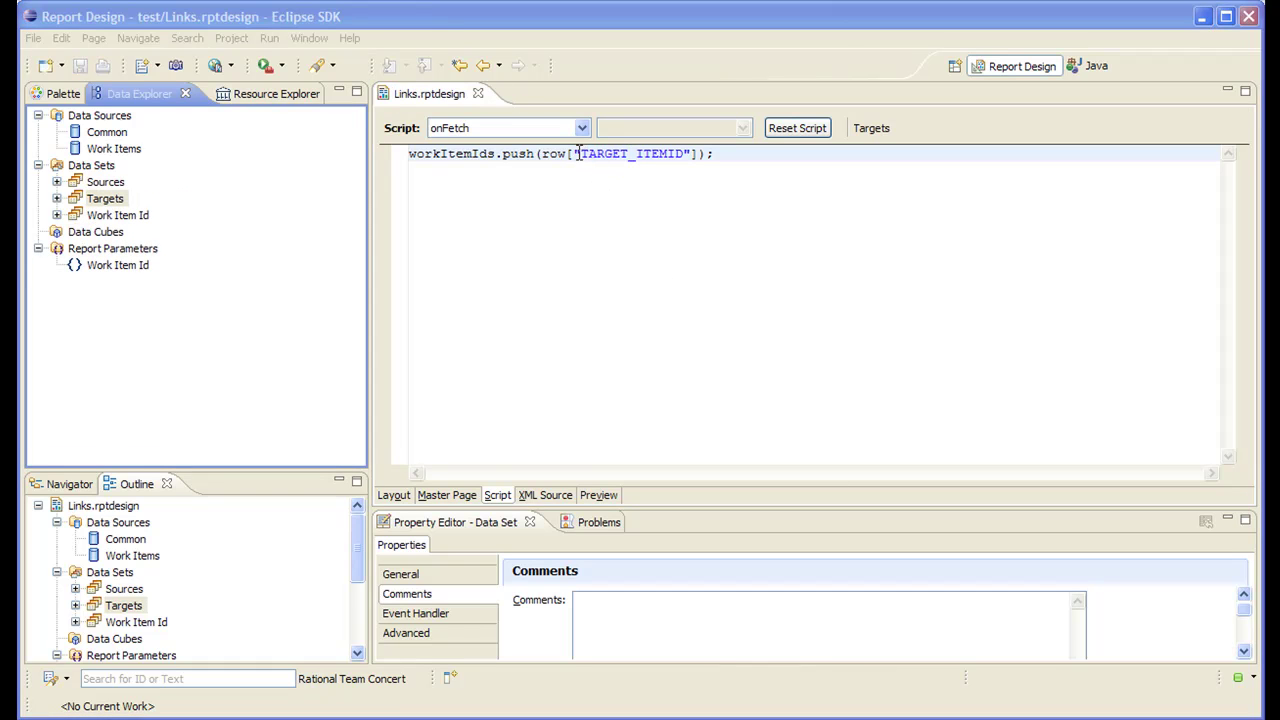
left_click(686, 154)
- Start a new data set named Work Items using the Work Items data source
right_click(92, 167)
left_click(120, 178)
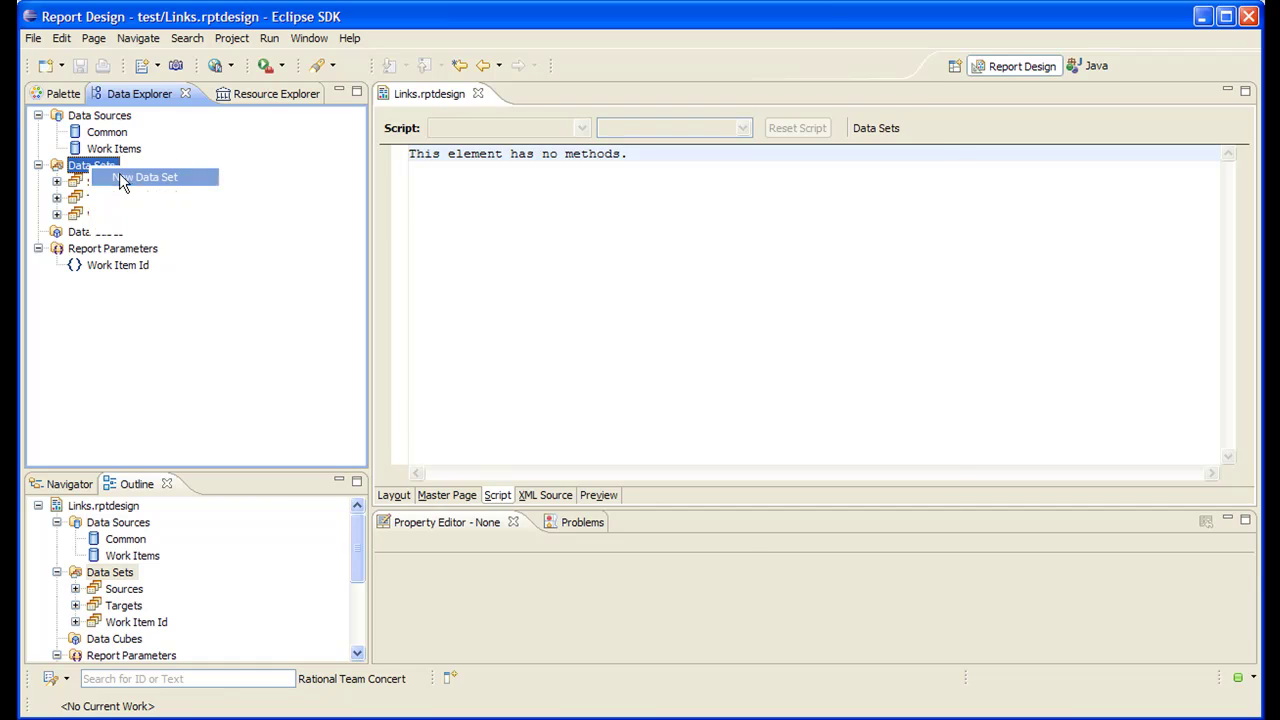
left_click_drag(396, 451, 299, 455)
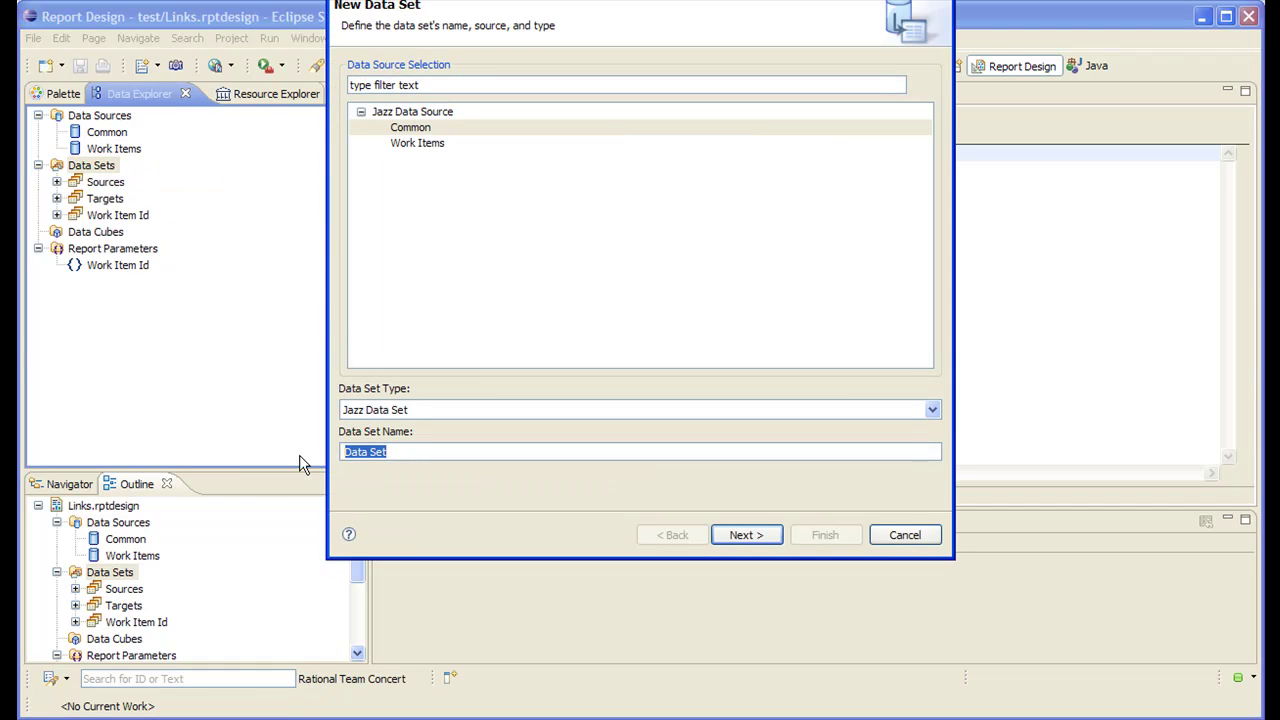
type("Work Items")
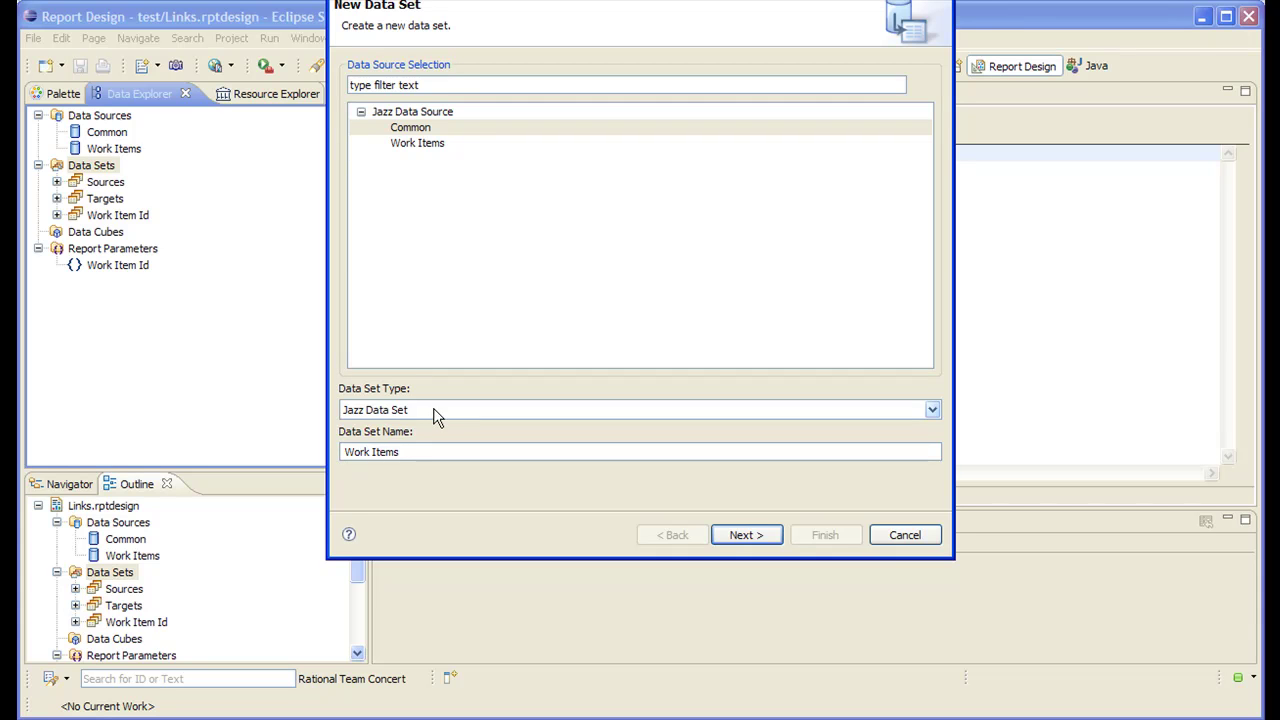
left_click(414, 145)
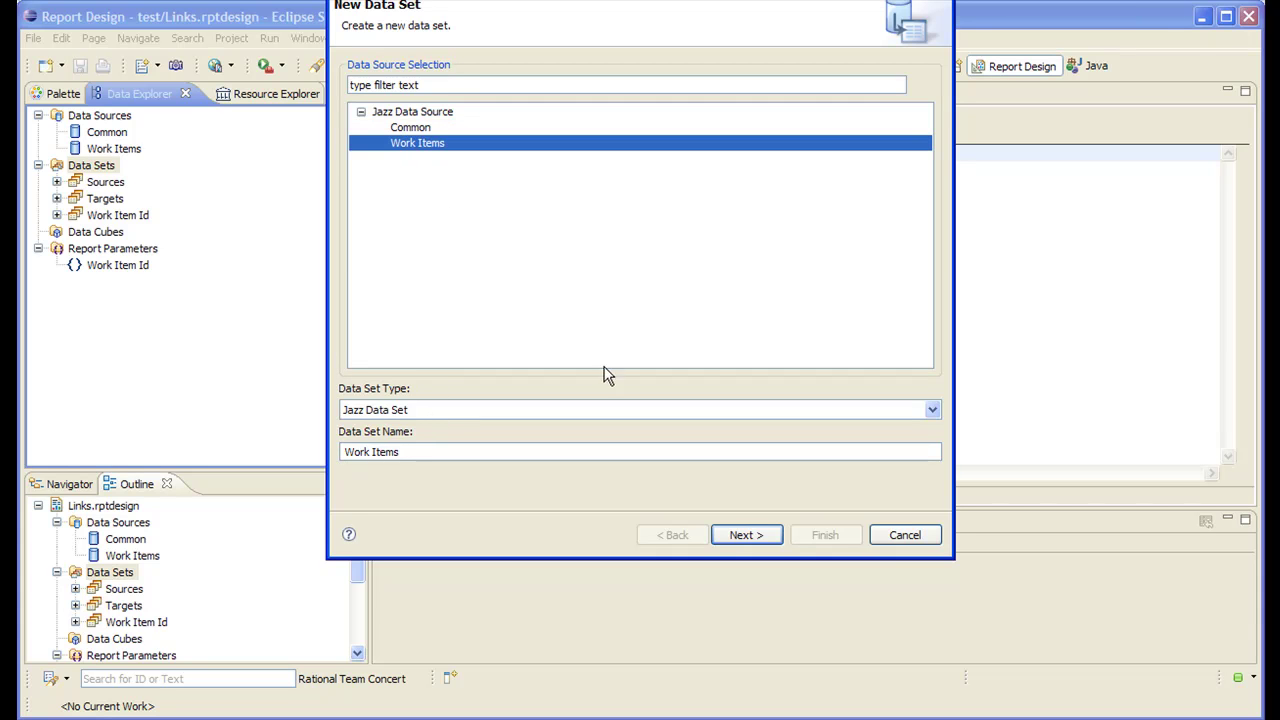
left_click(748, 534)
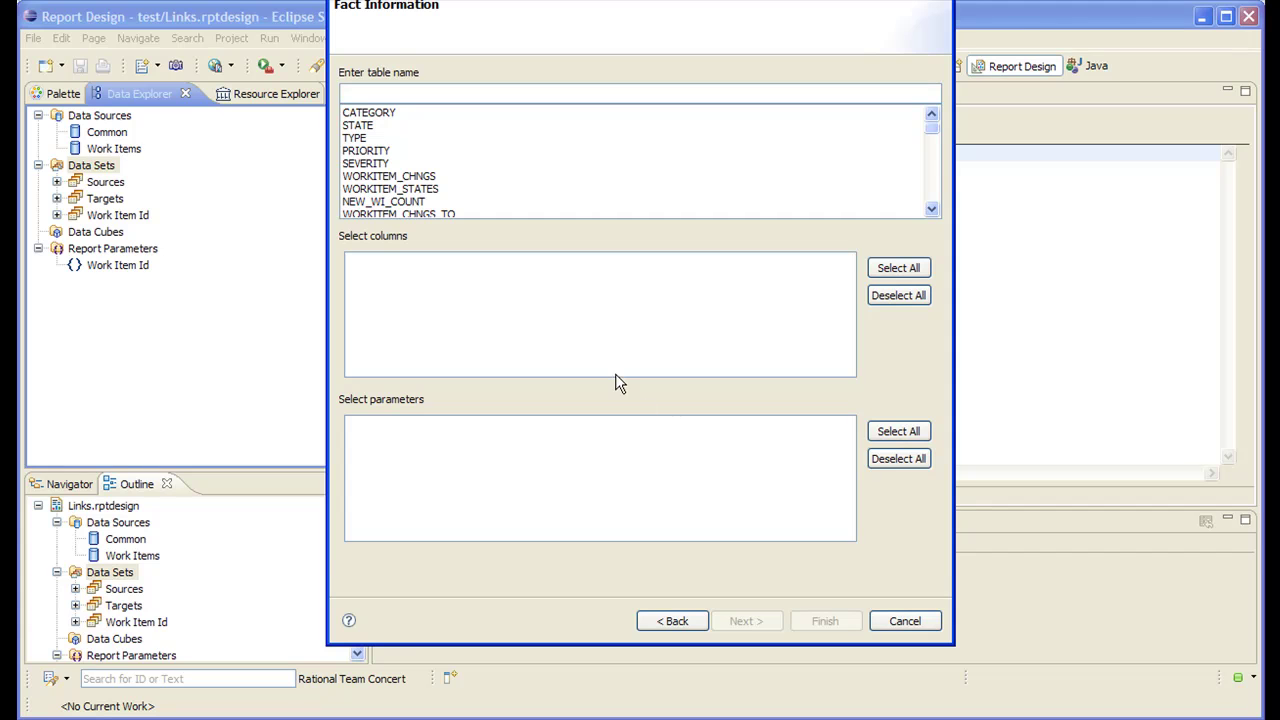
- Base it on LIVE_WORKITEM_CNT with columns WI_ID and SUMMARY and parameter WI_ITEMID
left_click_drag(931, 132, 932, 200)
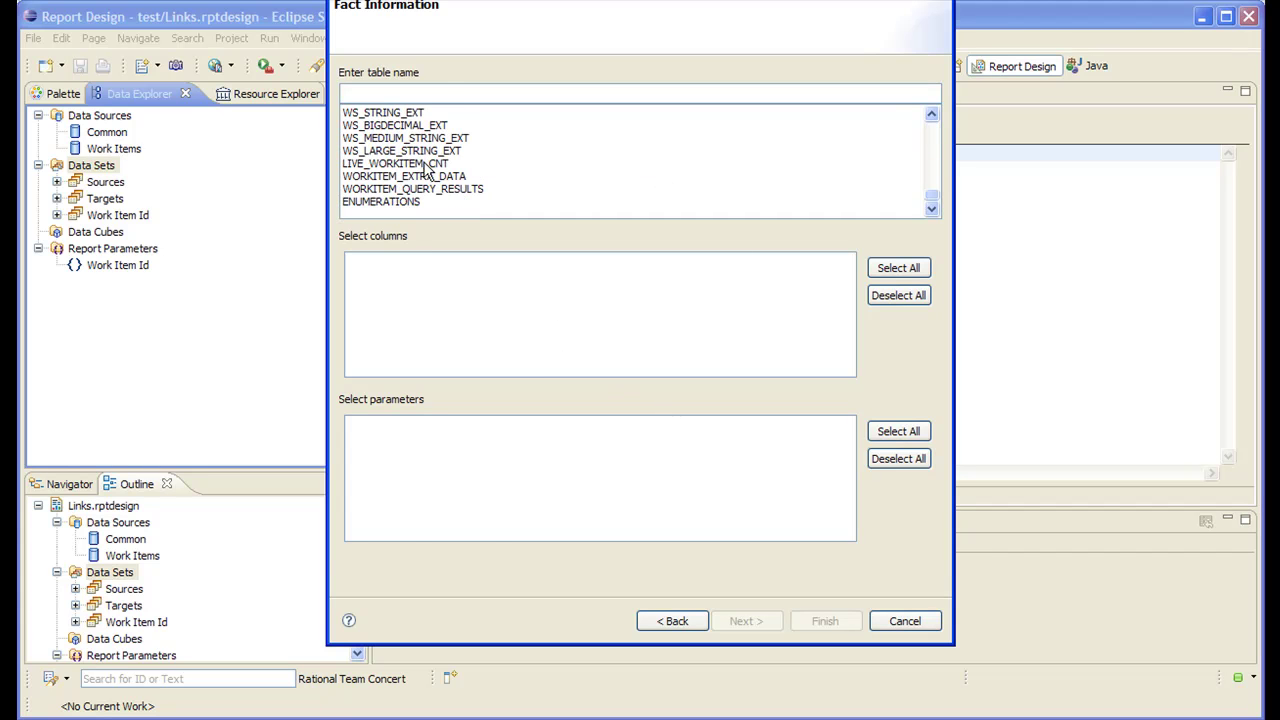
left_click(427, 165)
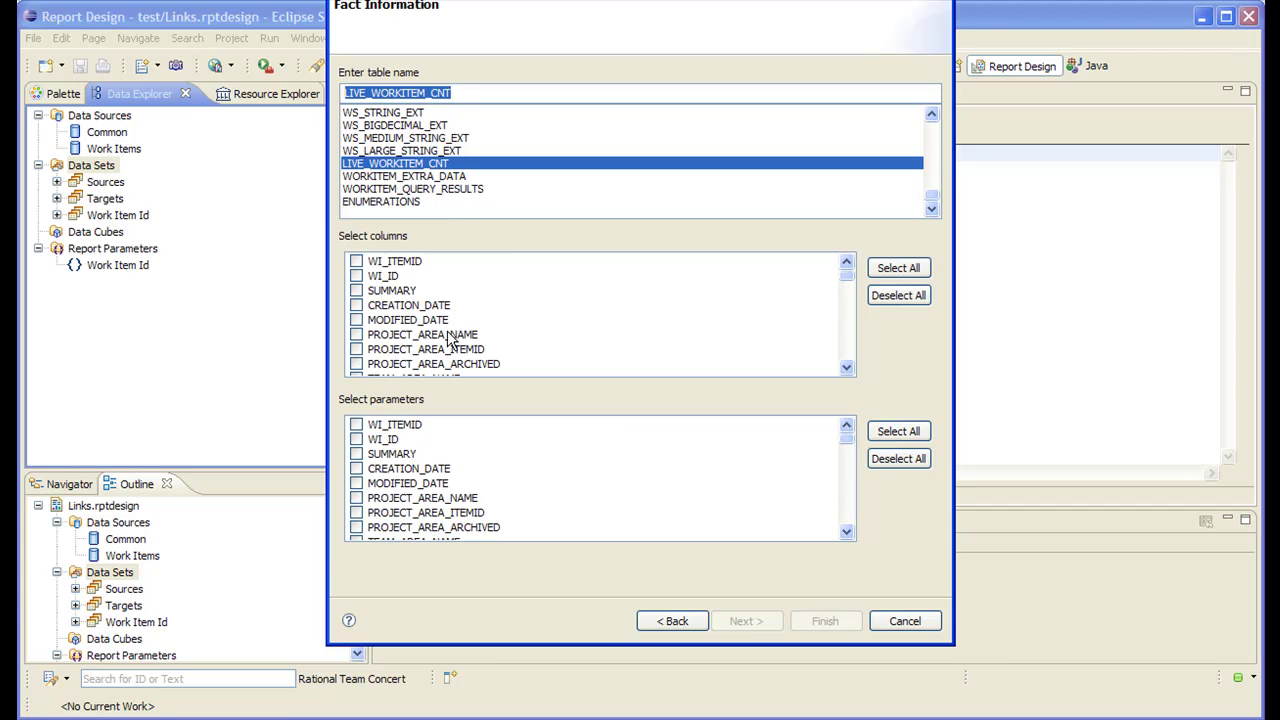
left_click(357, 425)
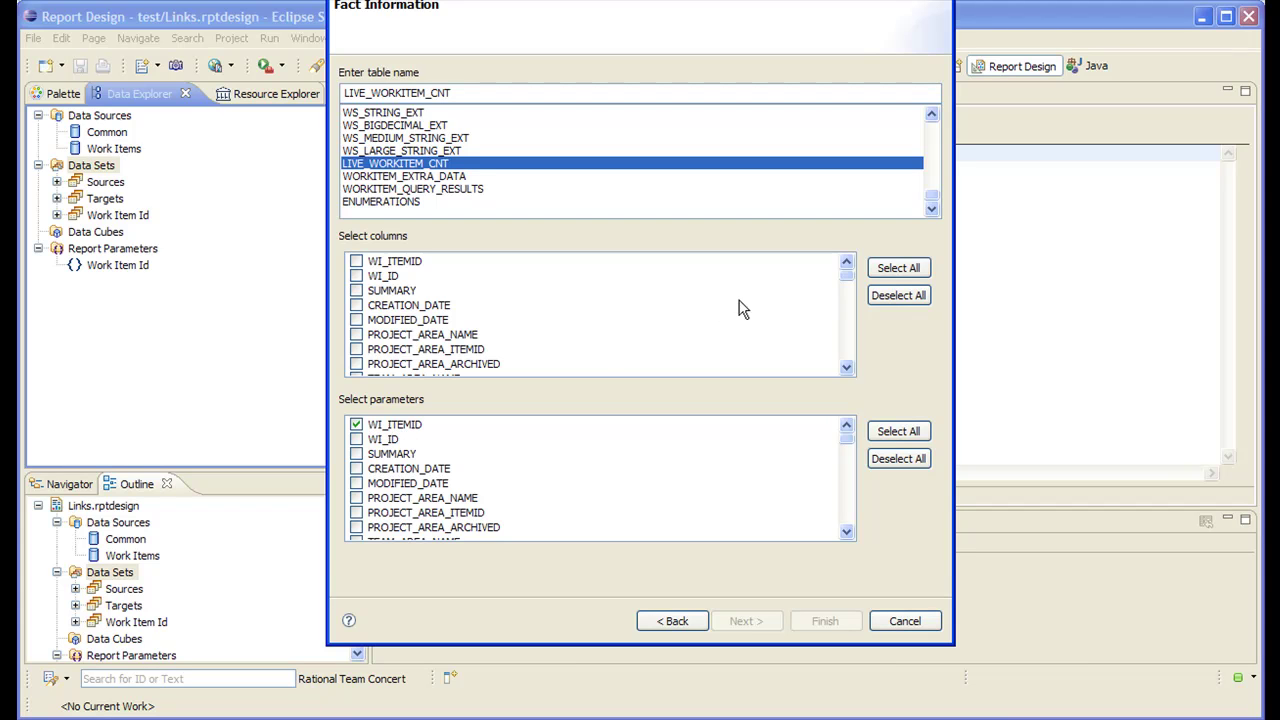
left_click(356, 276)
left_click(356, 290)
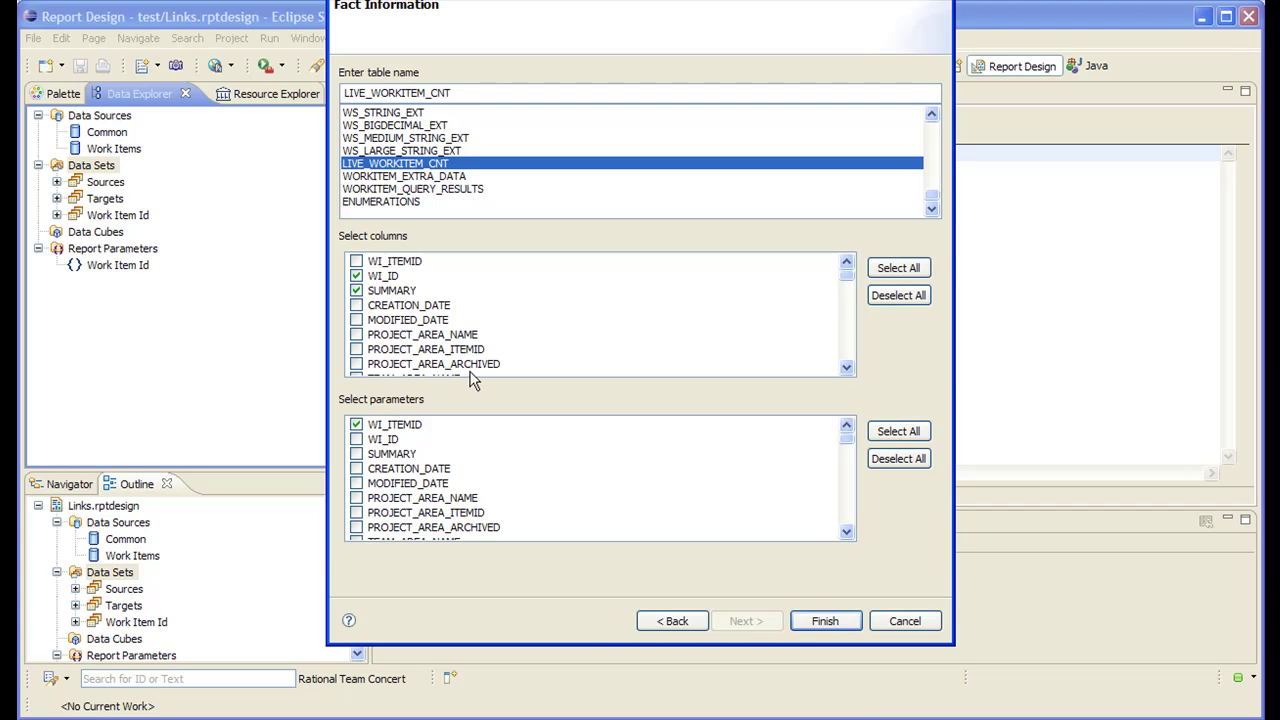
left_click(825, 621)
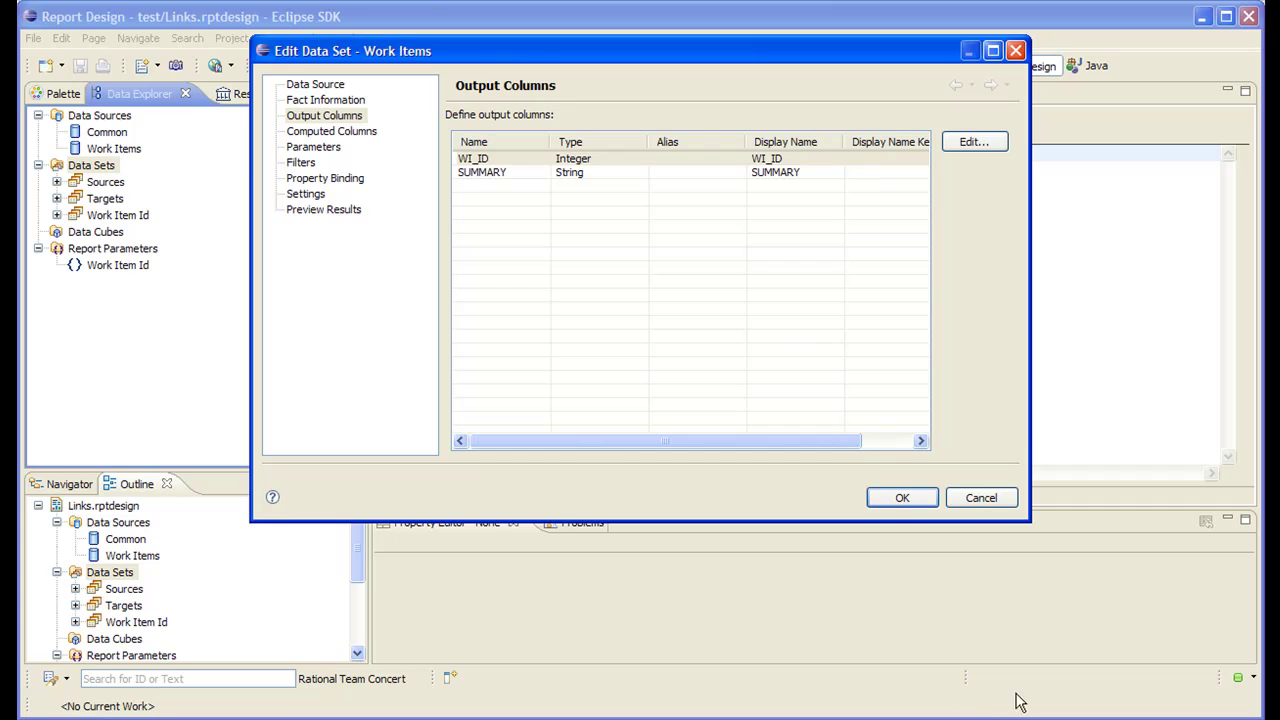
- Set the WI_ITEMID parameter's default value to an expression joining workItemIds with commas
left_click(334, 152)
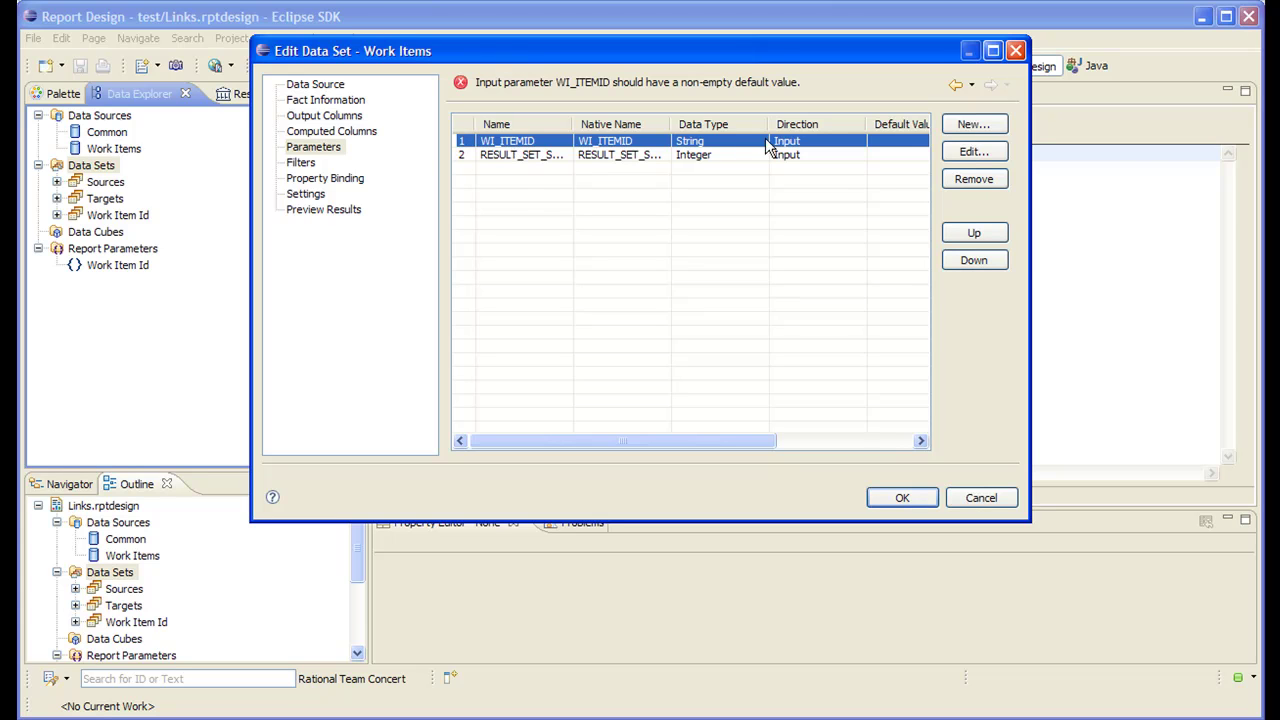
double_click(733, 141)
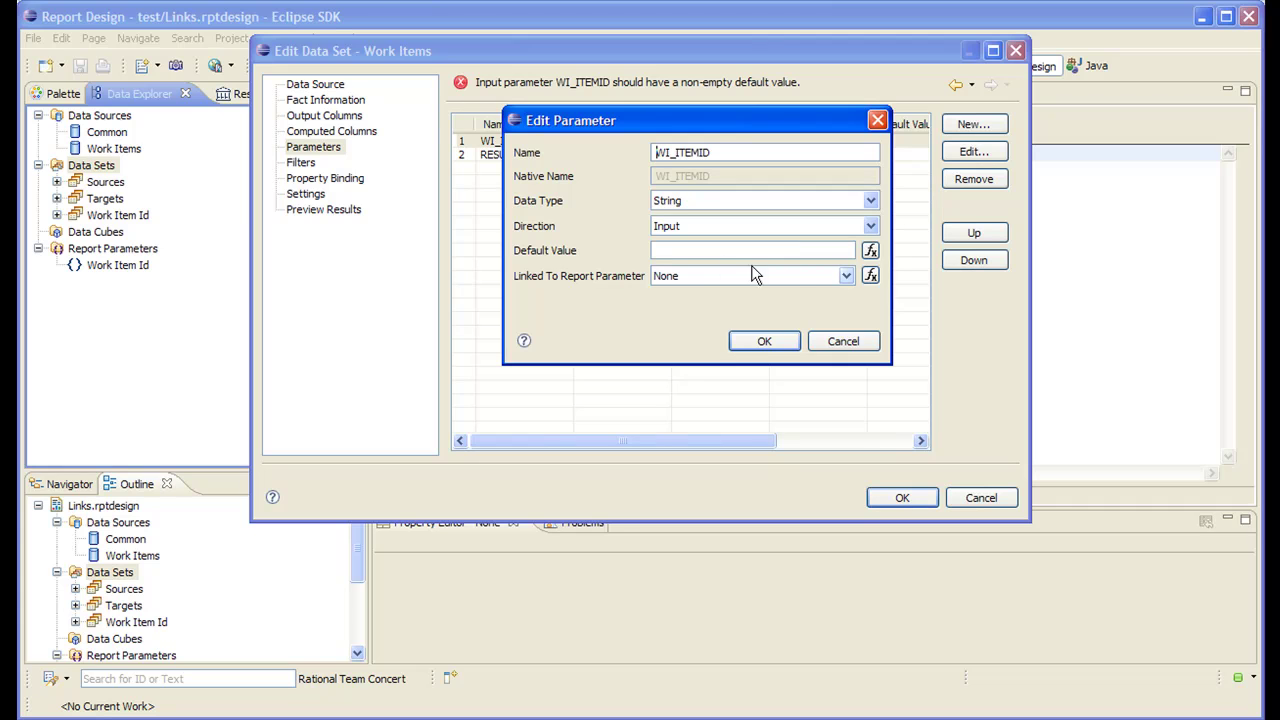
left_click(870, 251)
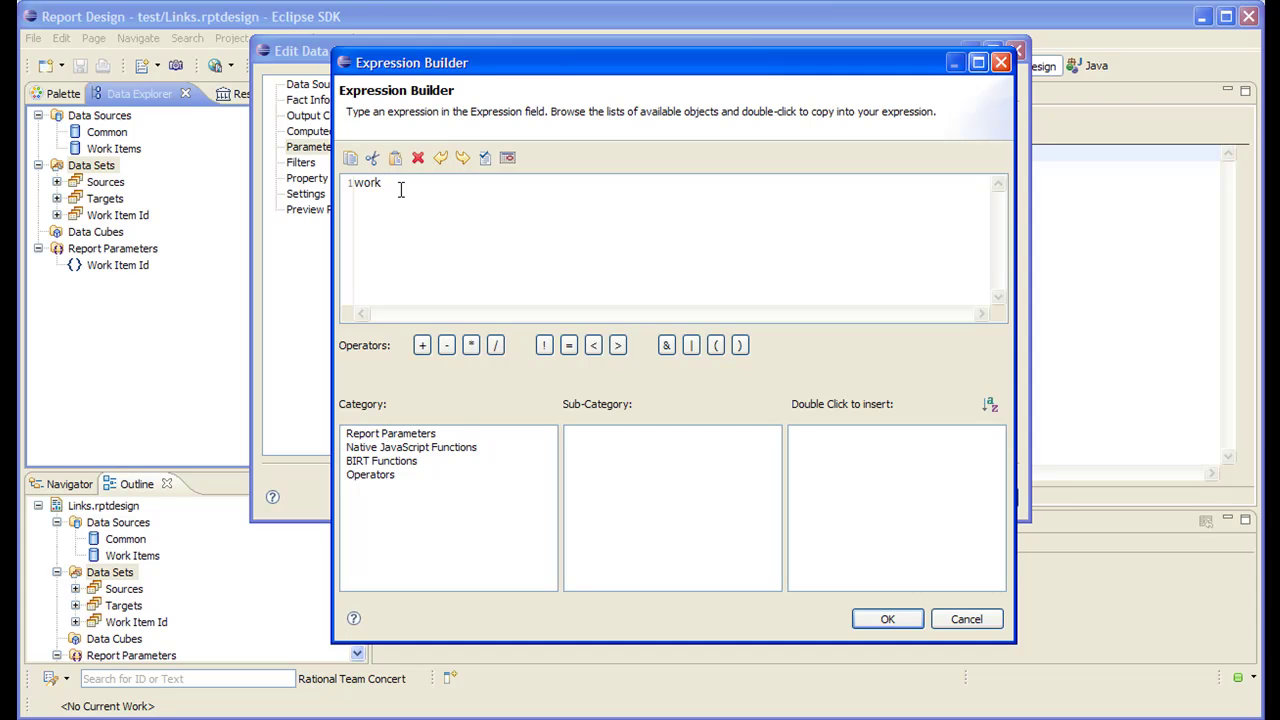
type("nm")
type("Id")
type(".j")
type("\",\")")
left_click(354, 184)
type("\"'\" +")
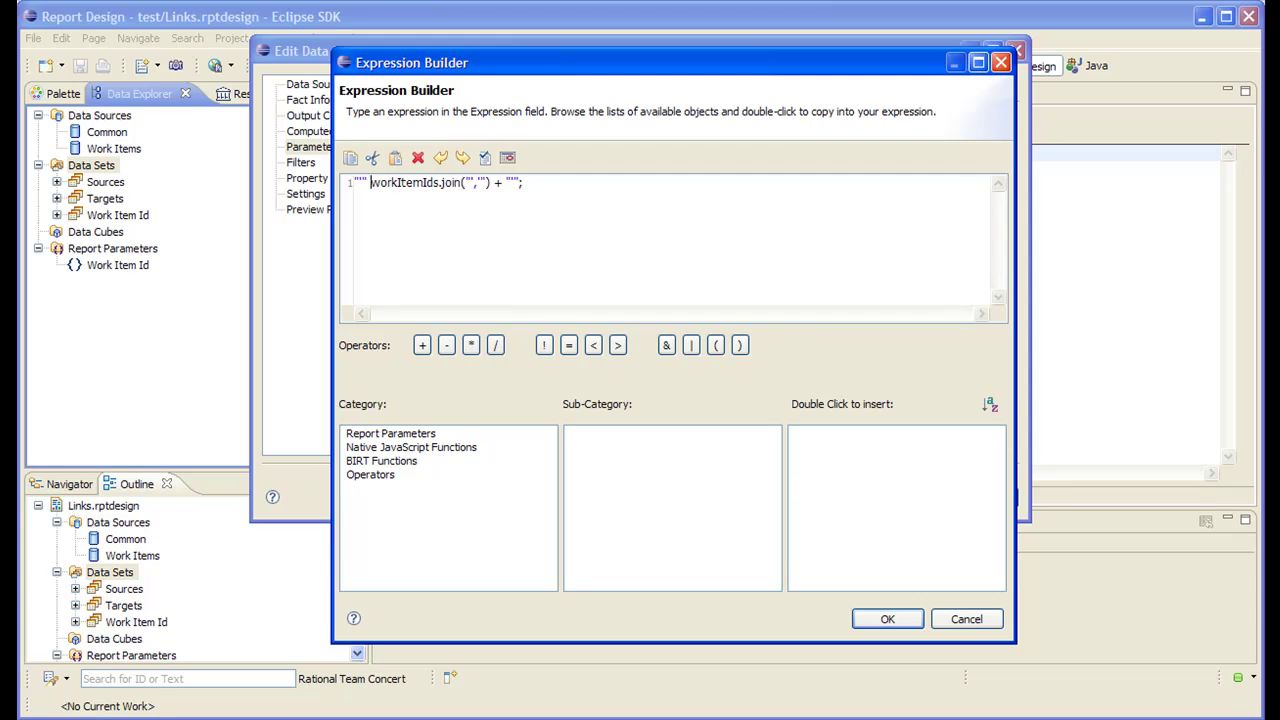
- Confirm the expression, parameter, data set edits and warning to finish the Work Items data set
left_click(888, 620)
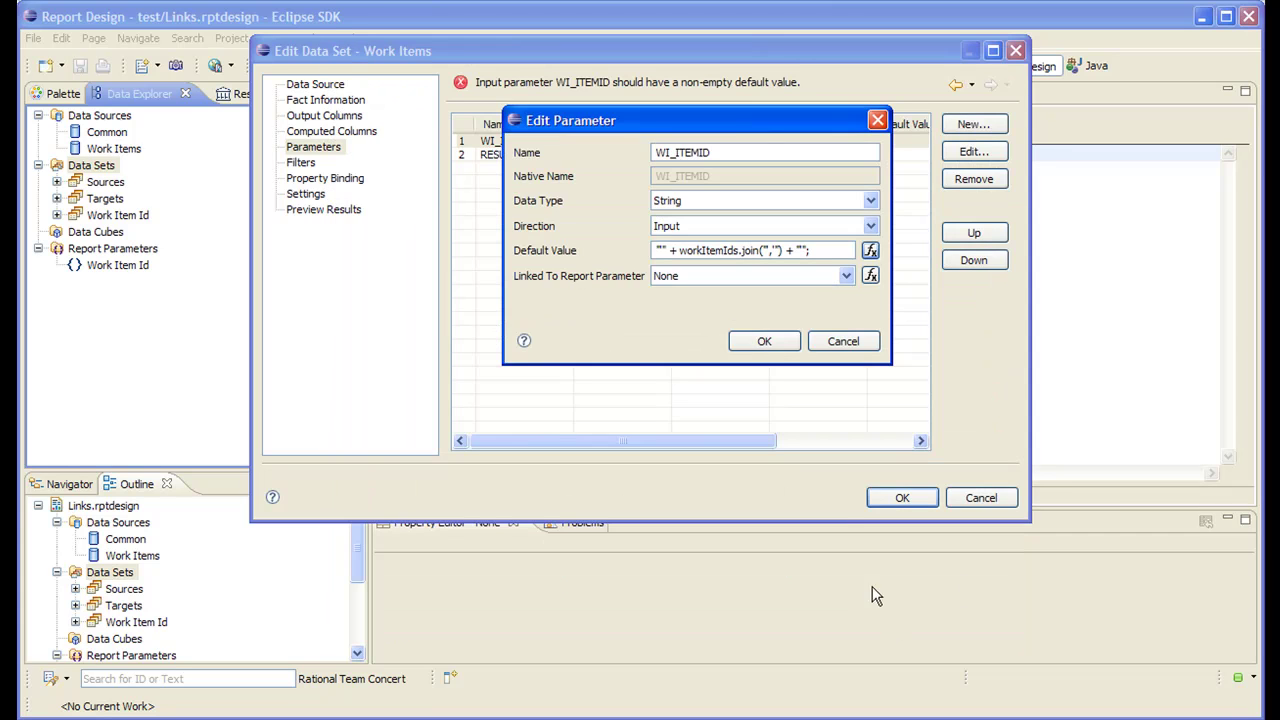
left_click(765, 335)
left_click(902, 497)
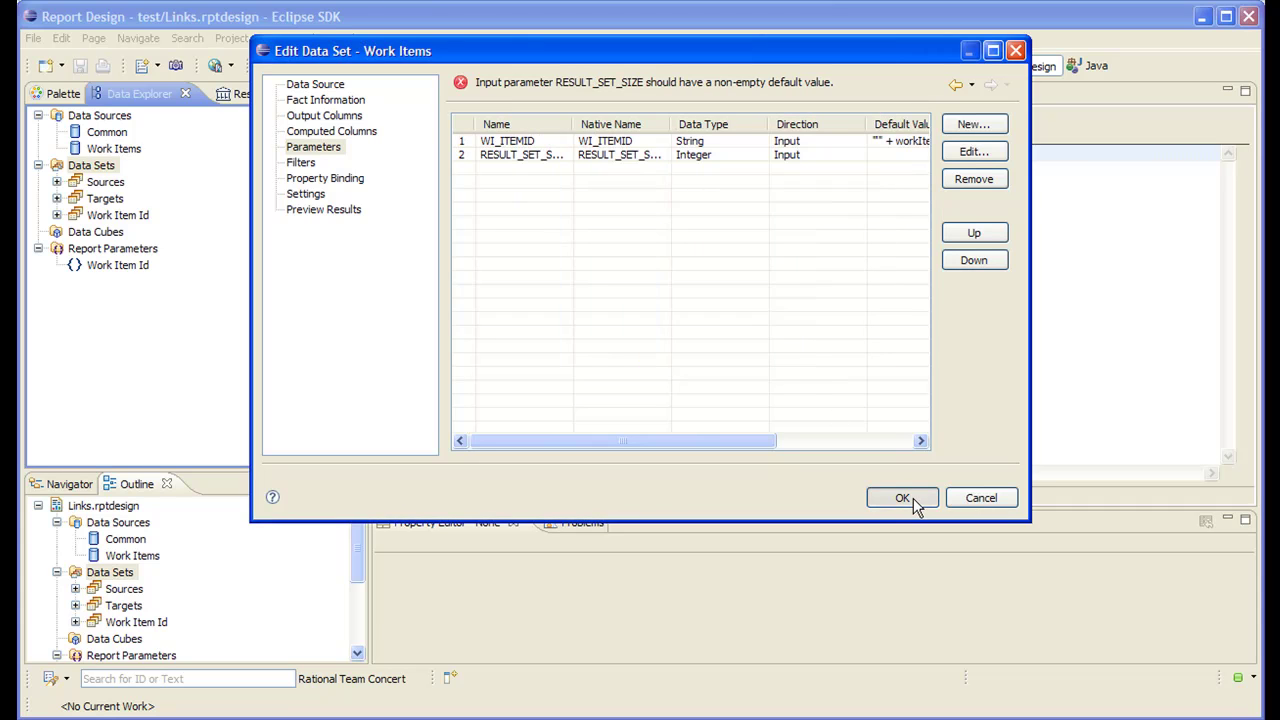
left_click(727, 300)
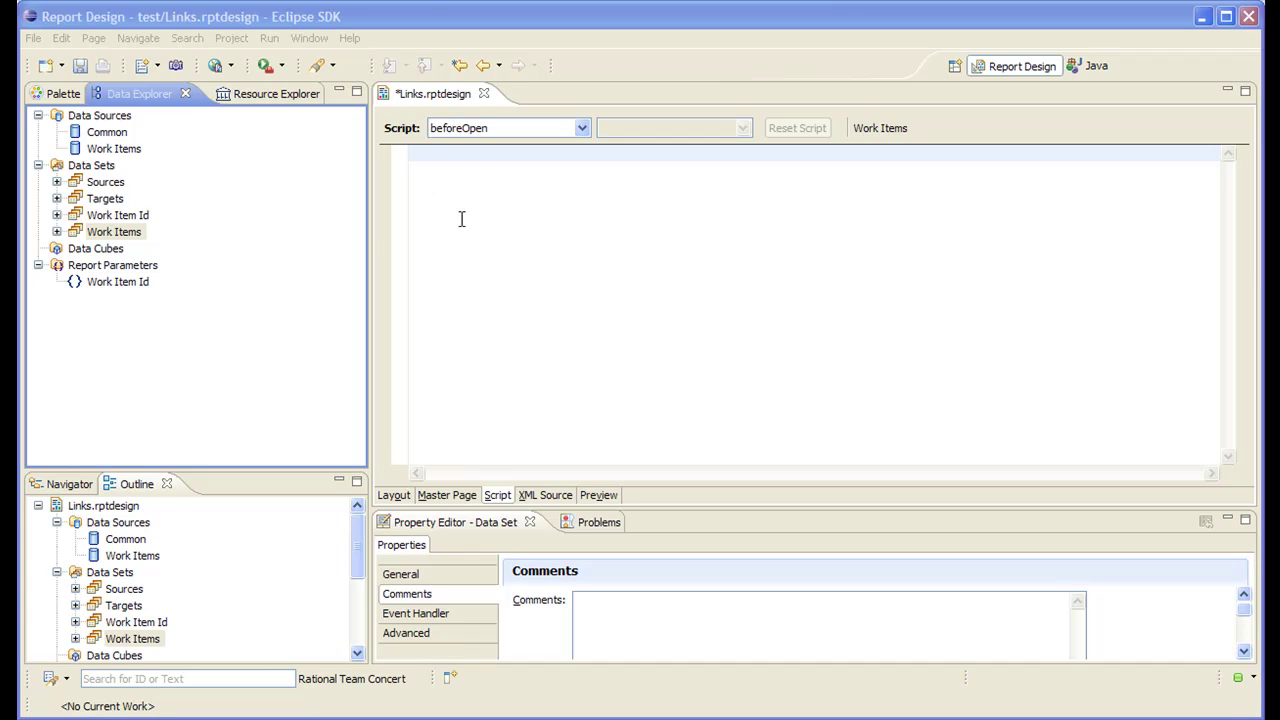
- Insert a Dynamic Text at the top of the Links layout with expression Total.count();
right_click(430, 173)
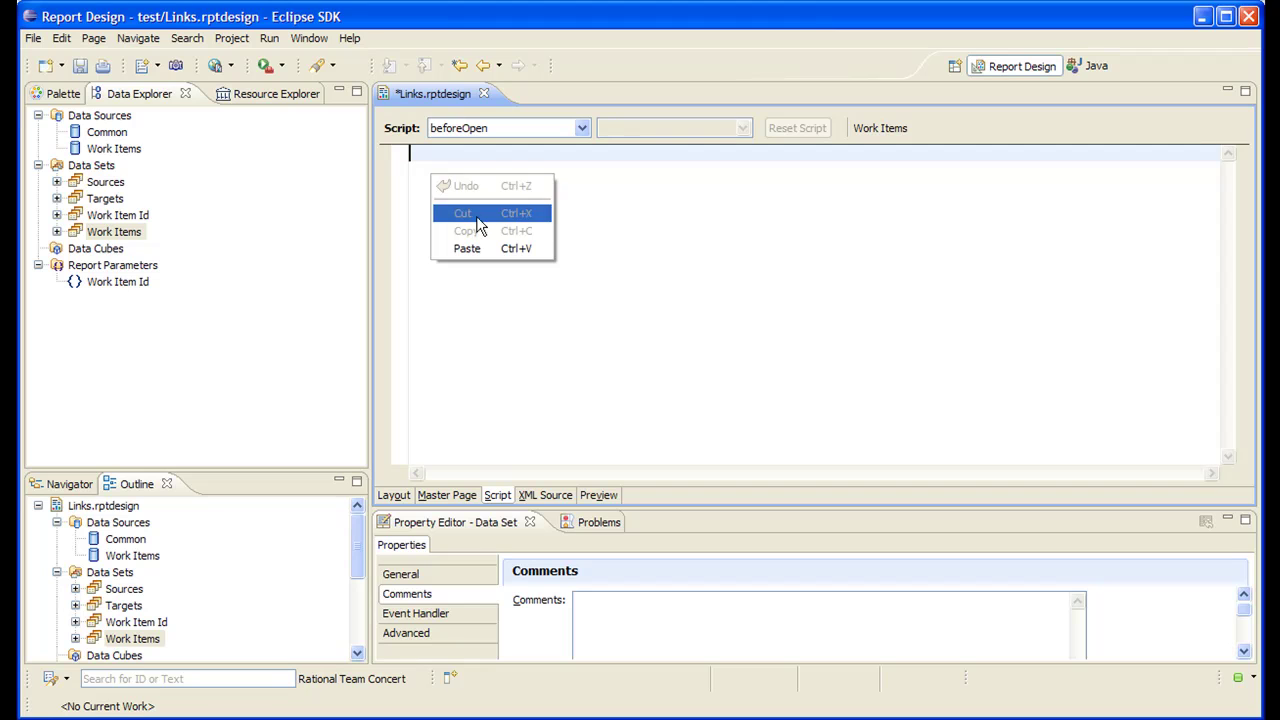
left_click(632, 213)
left_click(403, 497)
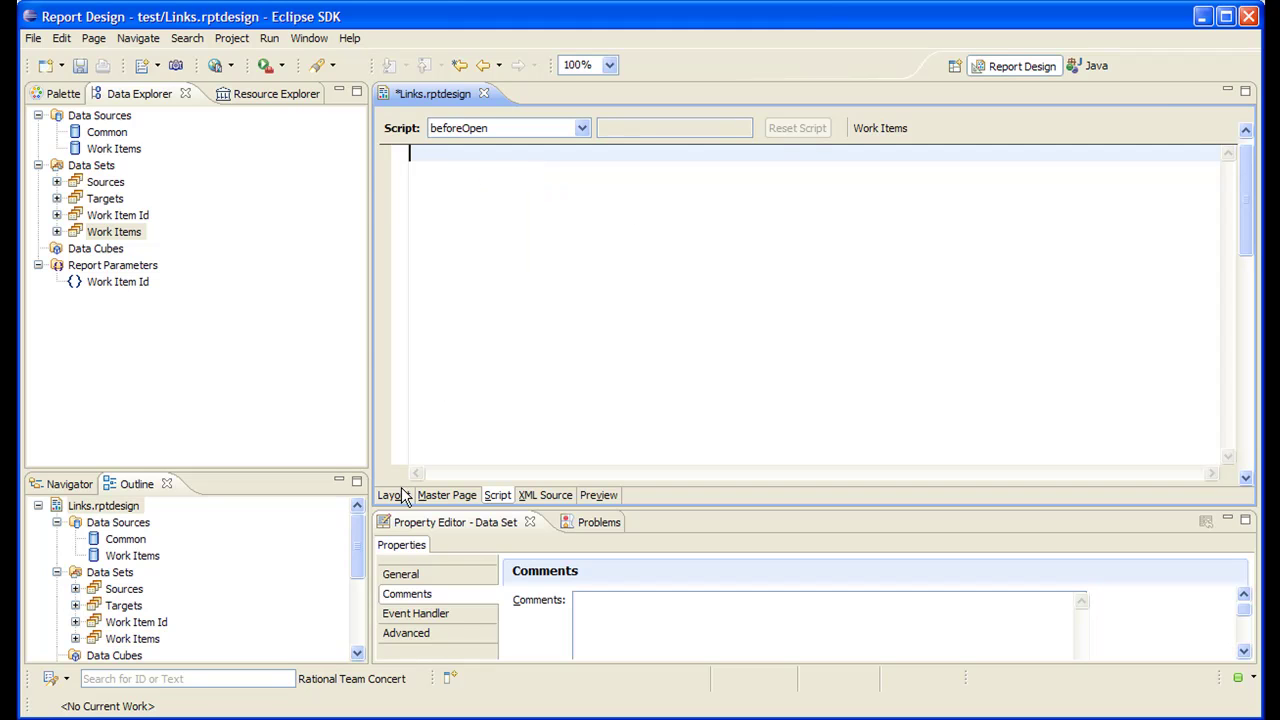
right_click(470, 184)
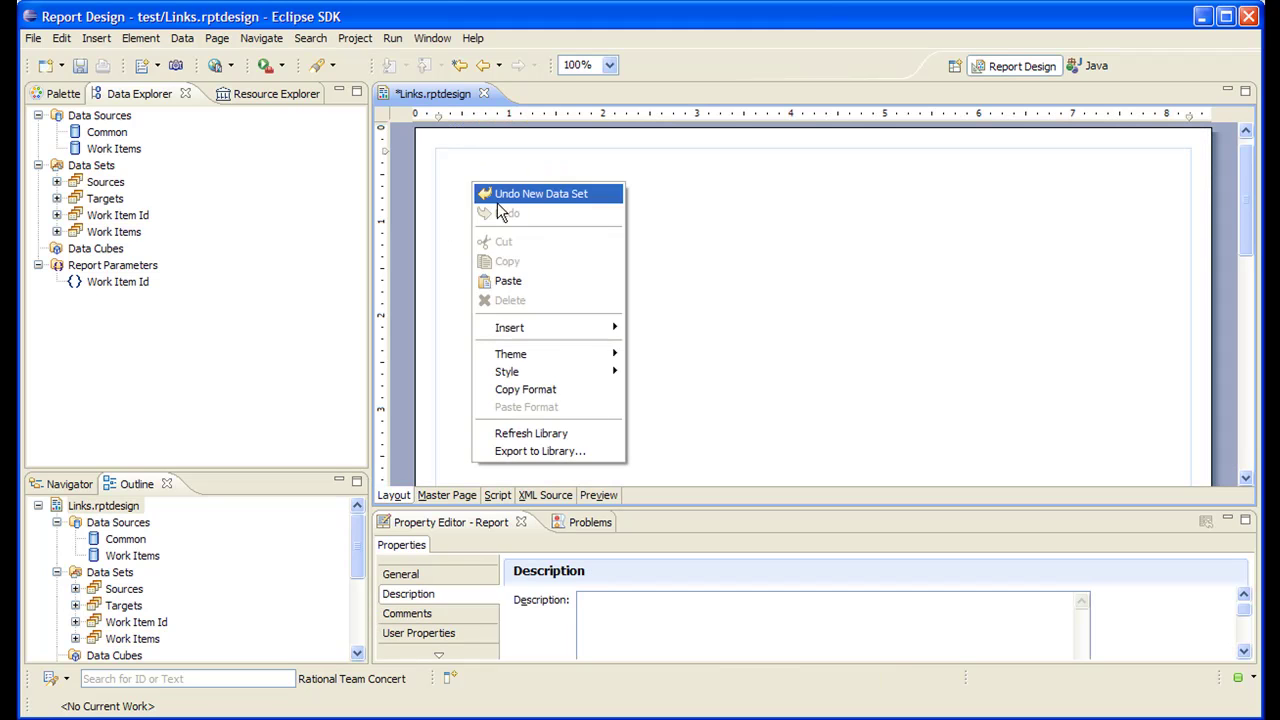
mouse_move(538, 326)
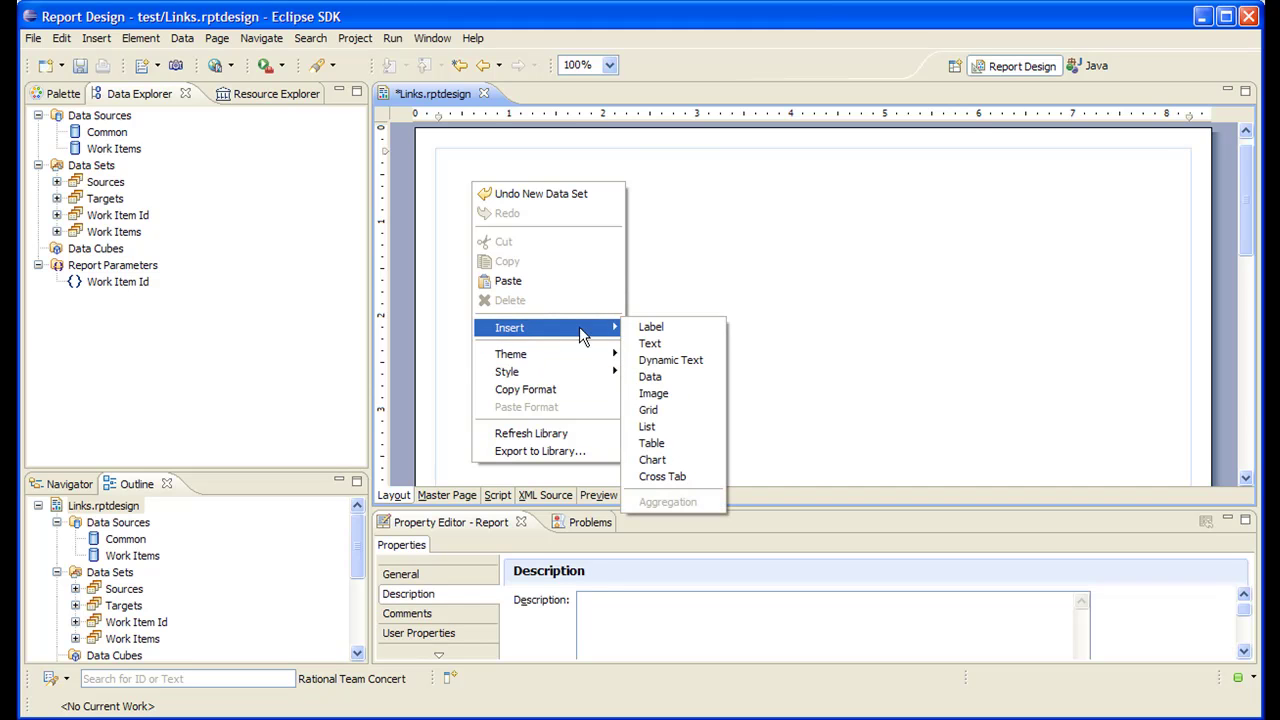
left_click(674, 361)
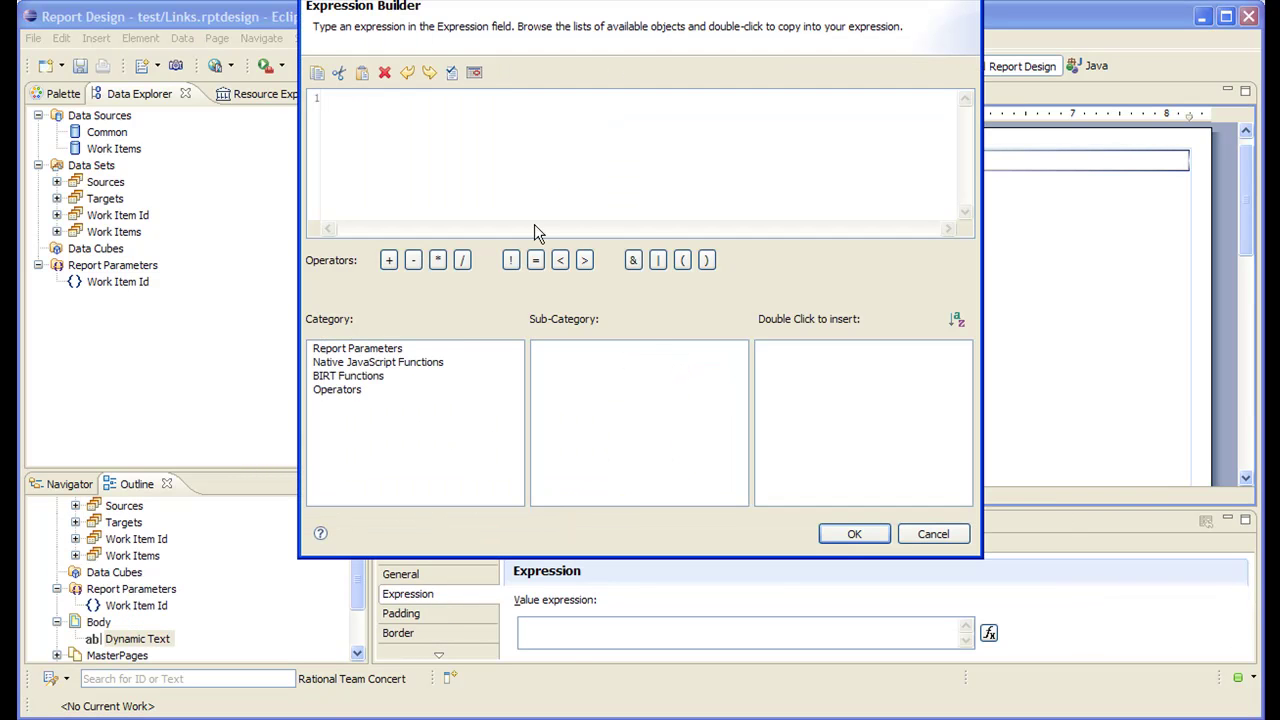
type("Total.count();")
left_click(855, 534)
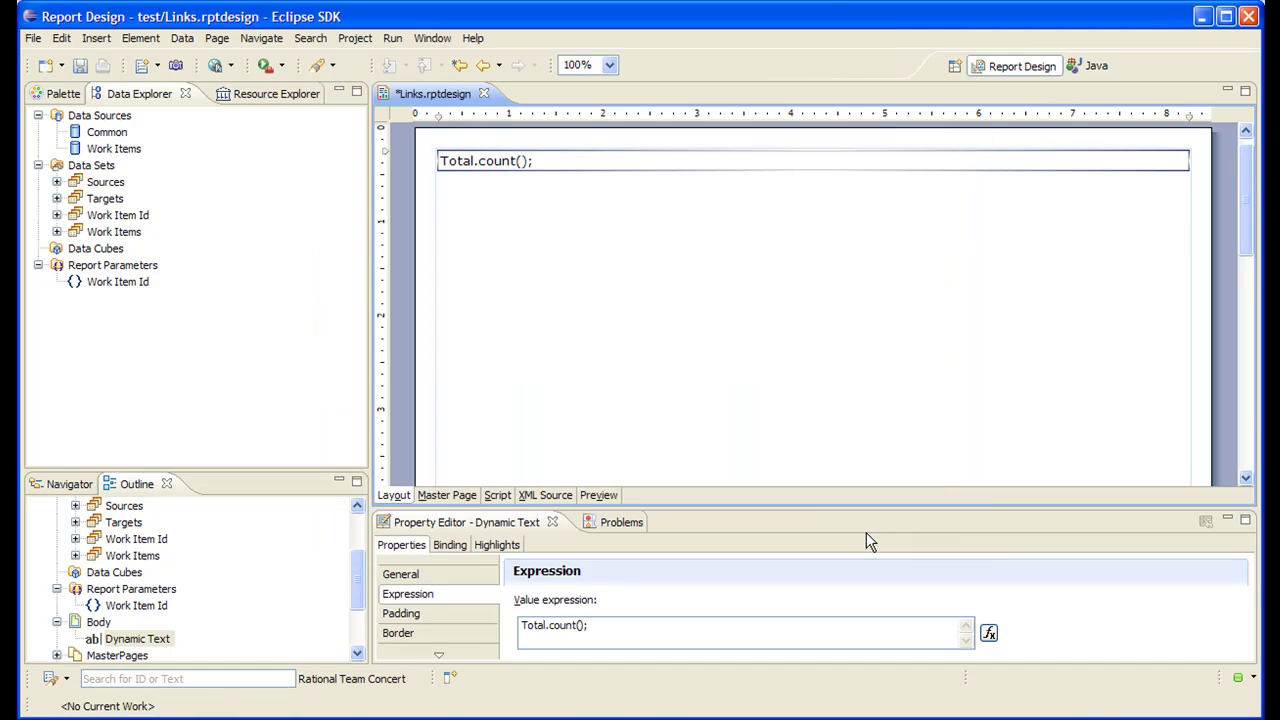
left_click(449, 545)
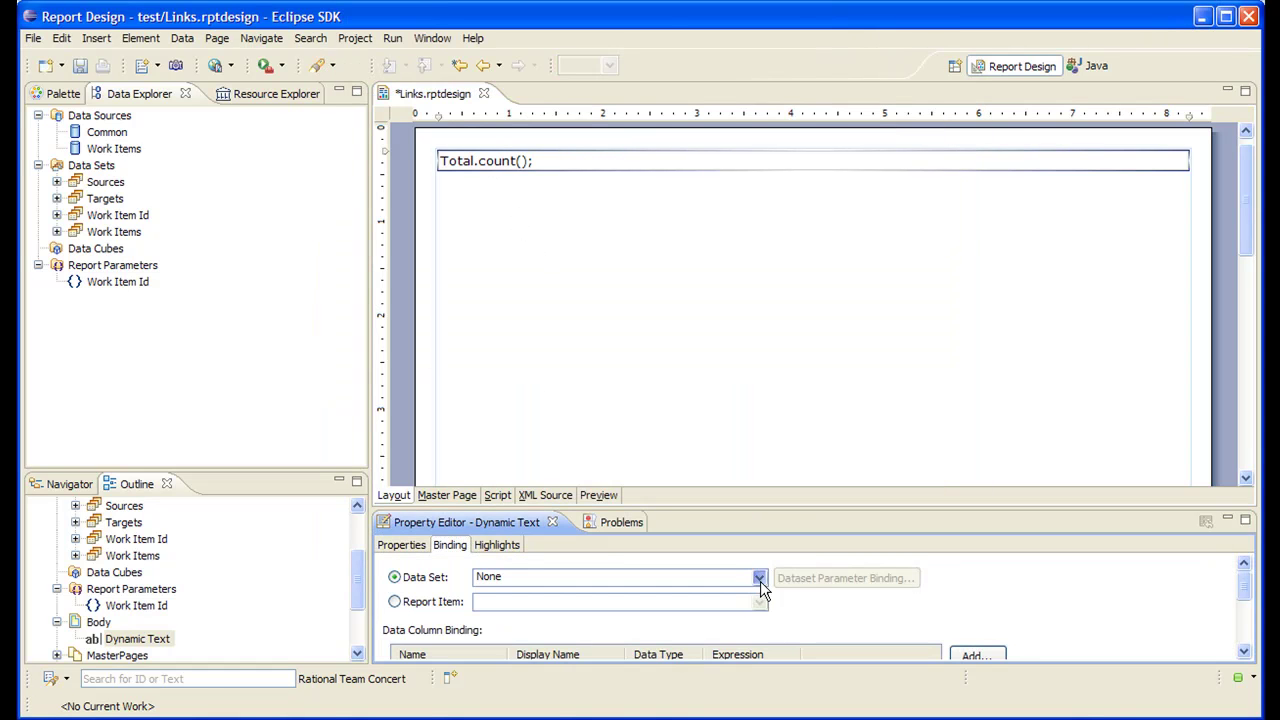
- Bind the Total.count(); text to the Work Item Id data set and save
left_click(760, 580)
left_click(536, 634)
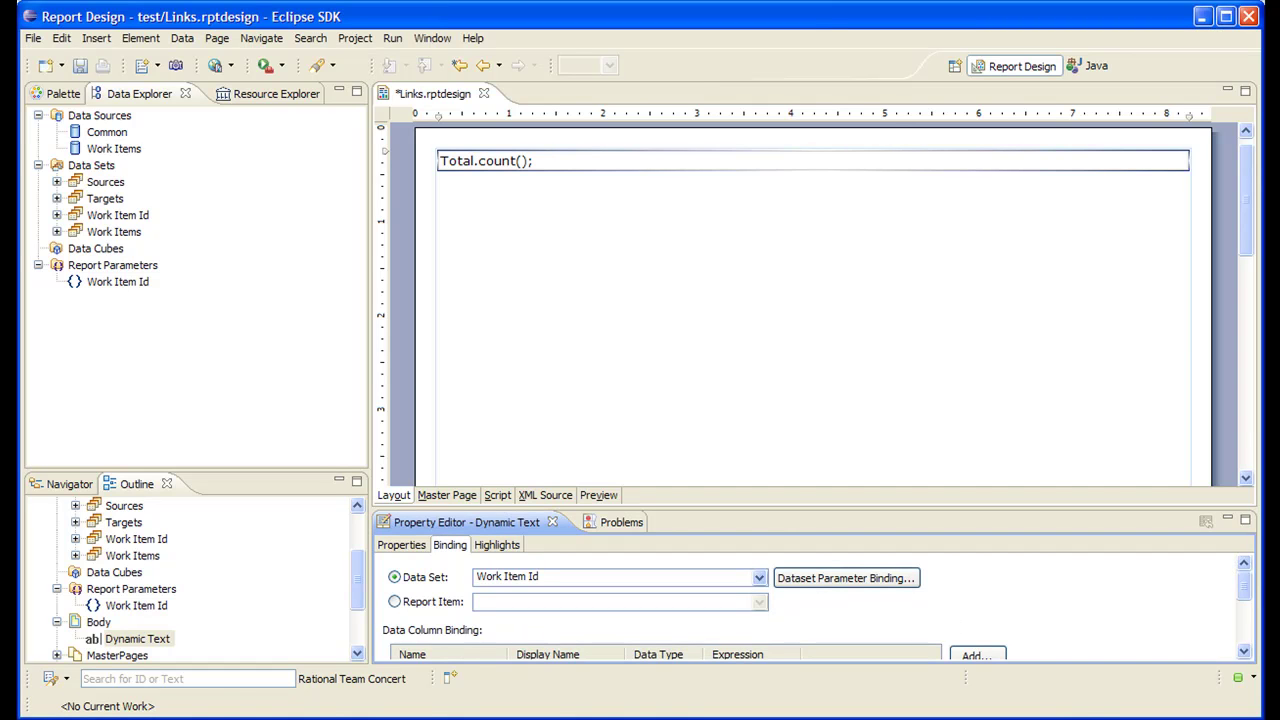
key("ctrl+s")
- Paste two more copies of the Total.count(); dynamic text below it
right_click(494, 163)
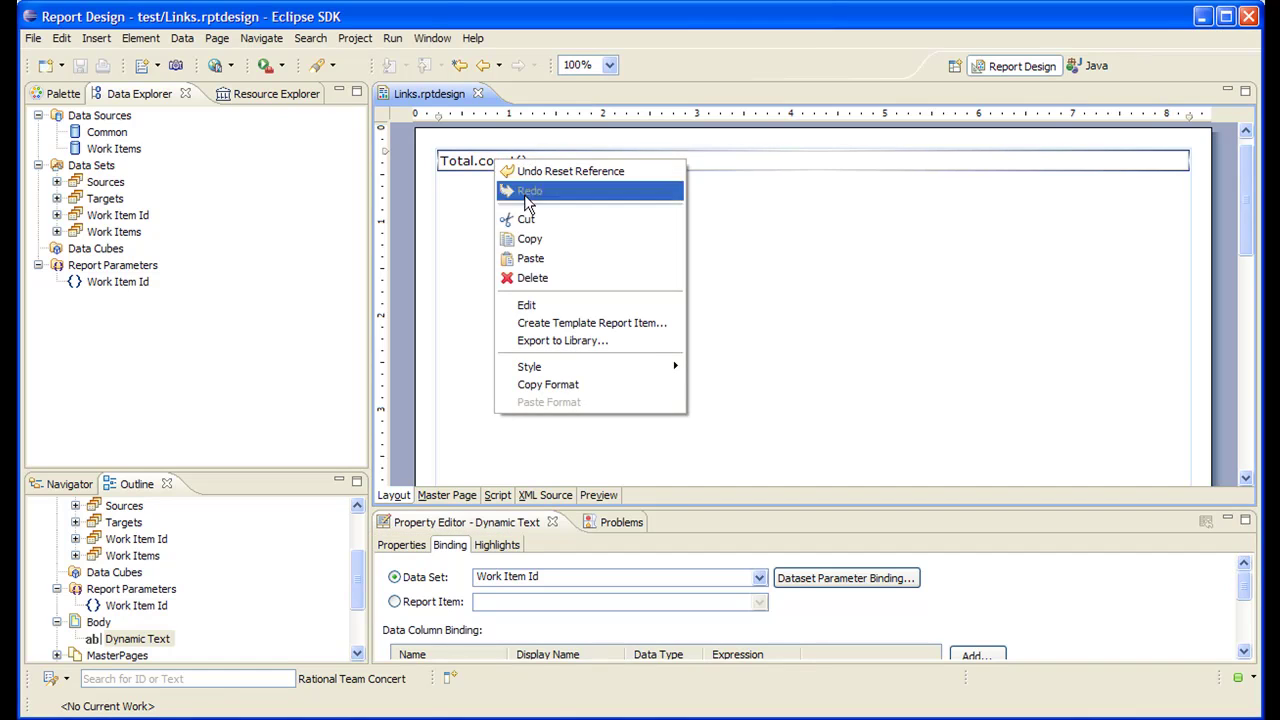
left_click(537, 237)
right_click(489, 230)
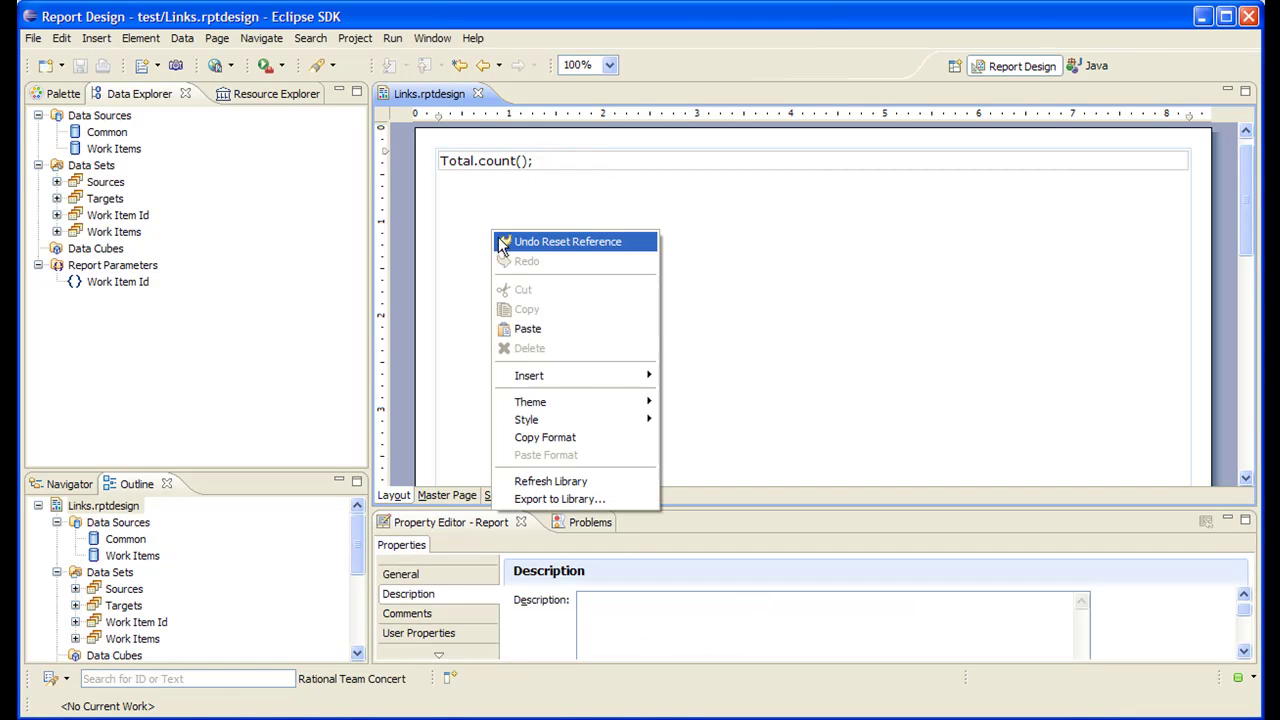
left_click(571, 331)
right_click(503, 274)
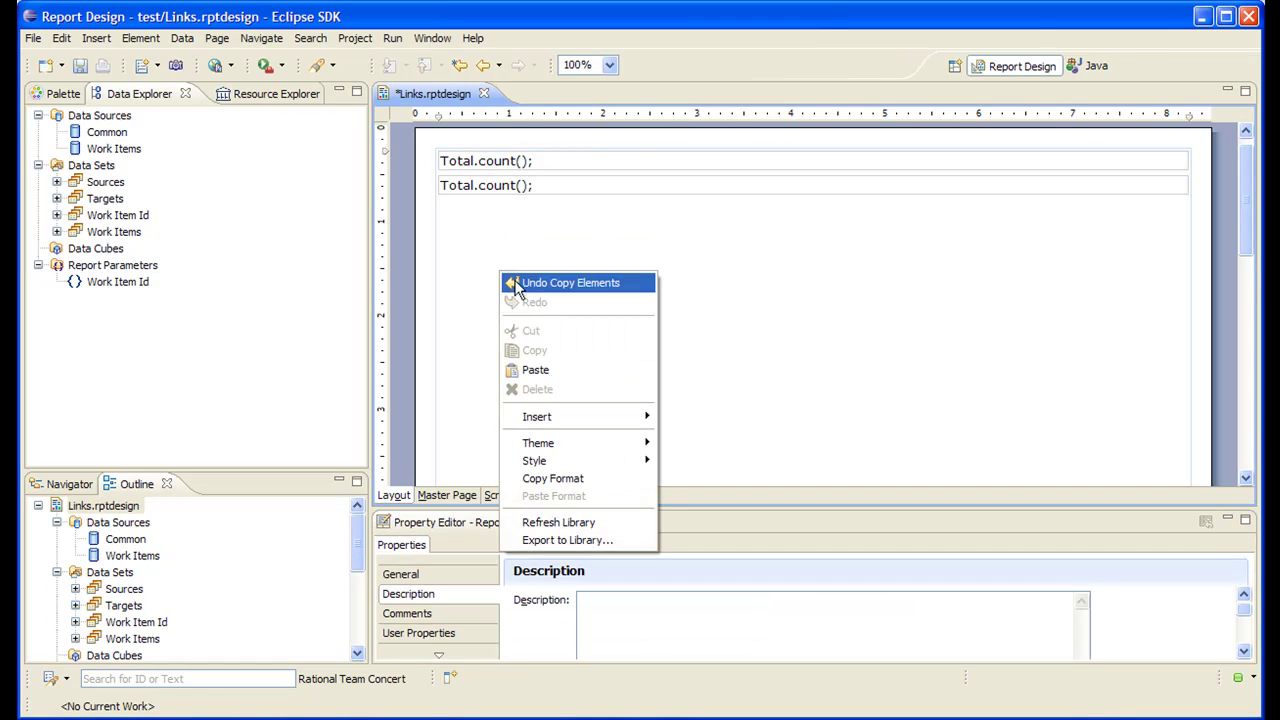
left_click(549, 372)
- Bind the second copy to the Sources data set and the third to Targets
left_click(516, 187)
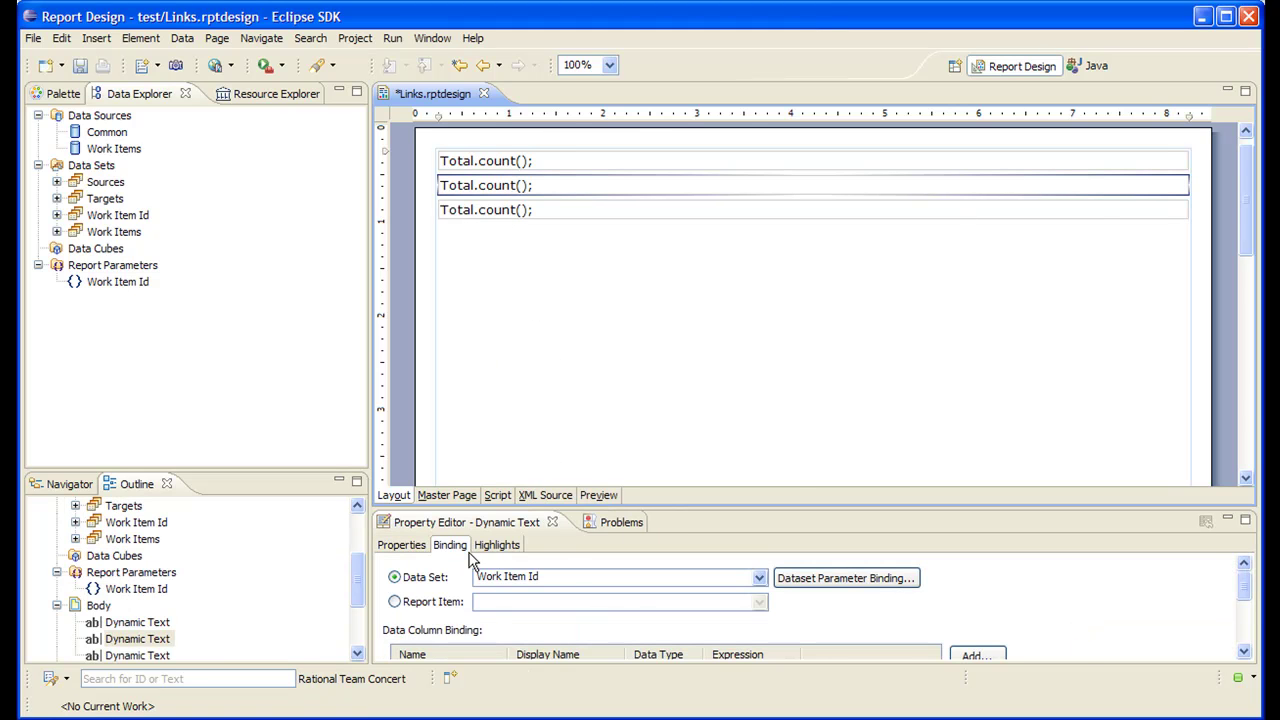
left_click(759, 577)
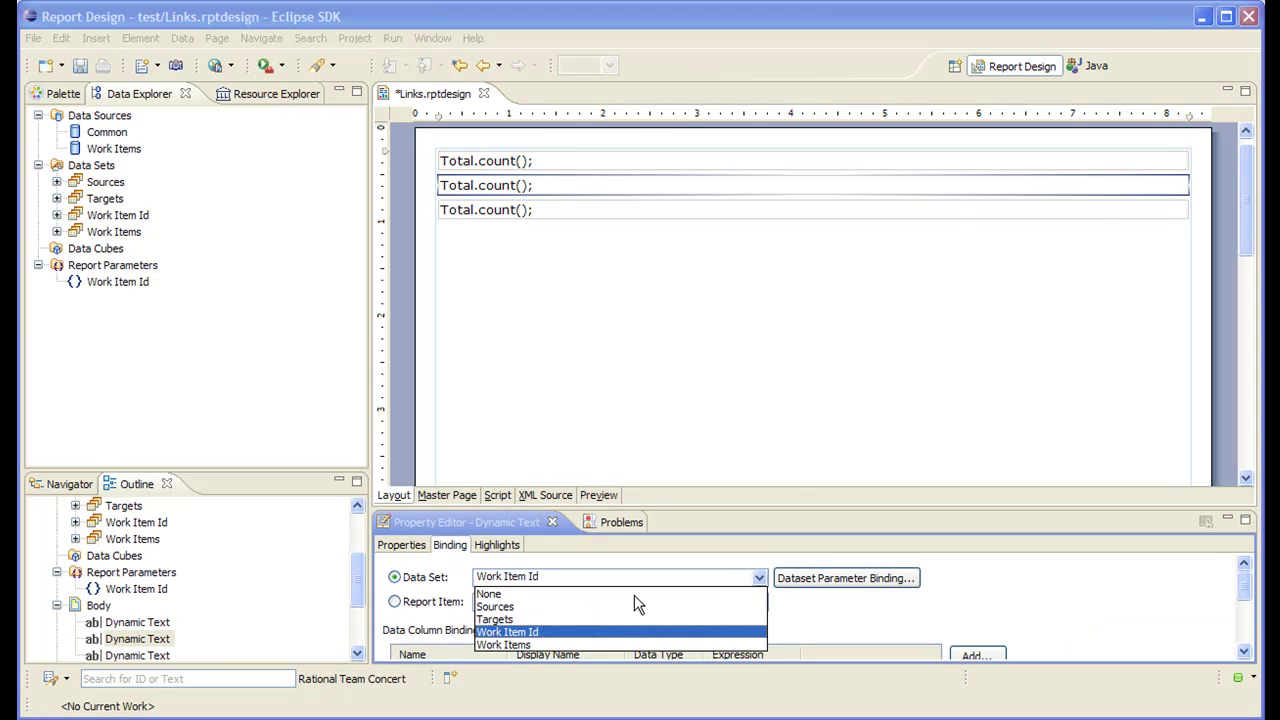
left_click(515, 605)
left_click(649, 383)
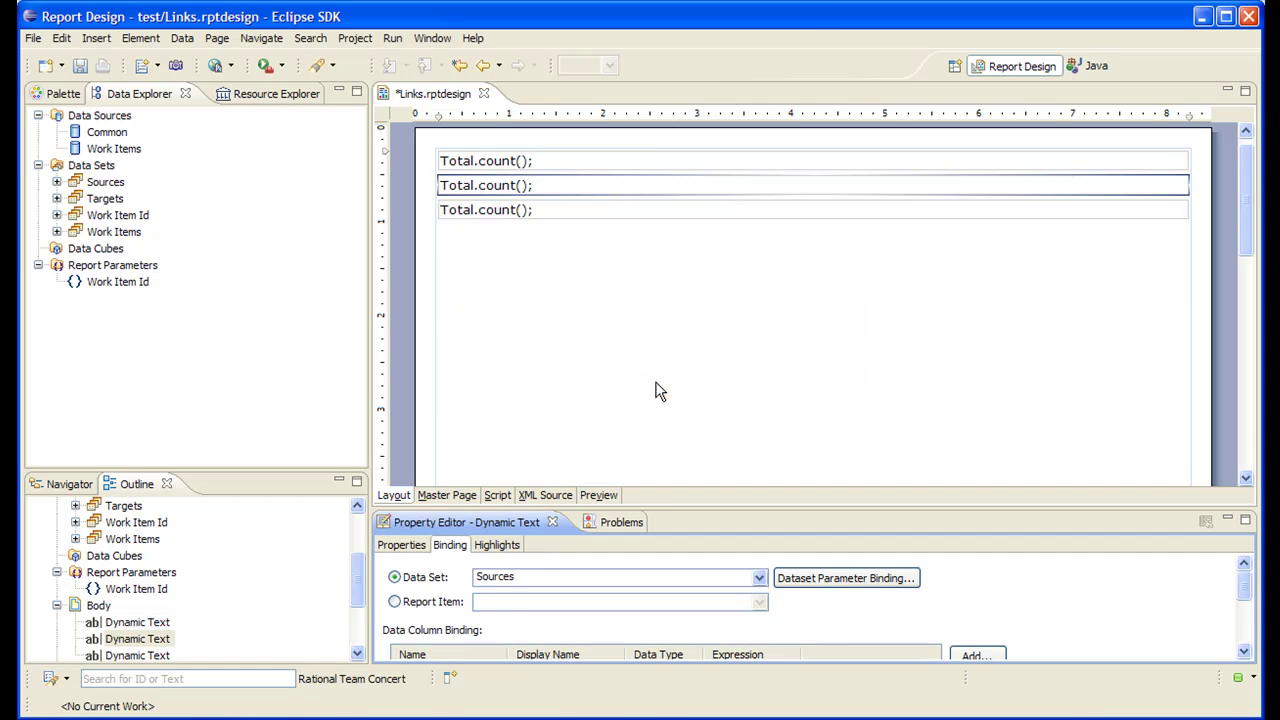
left_click(518, 212)
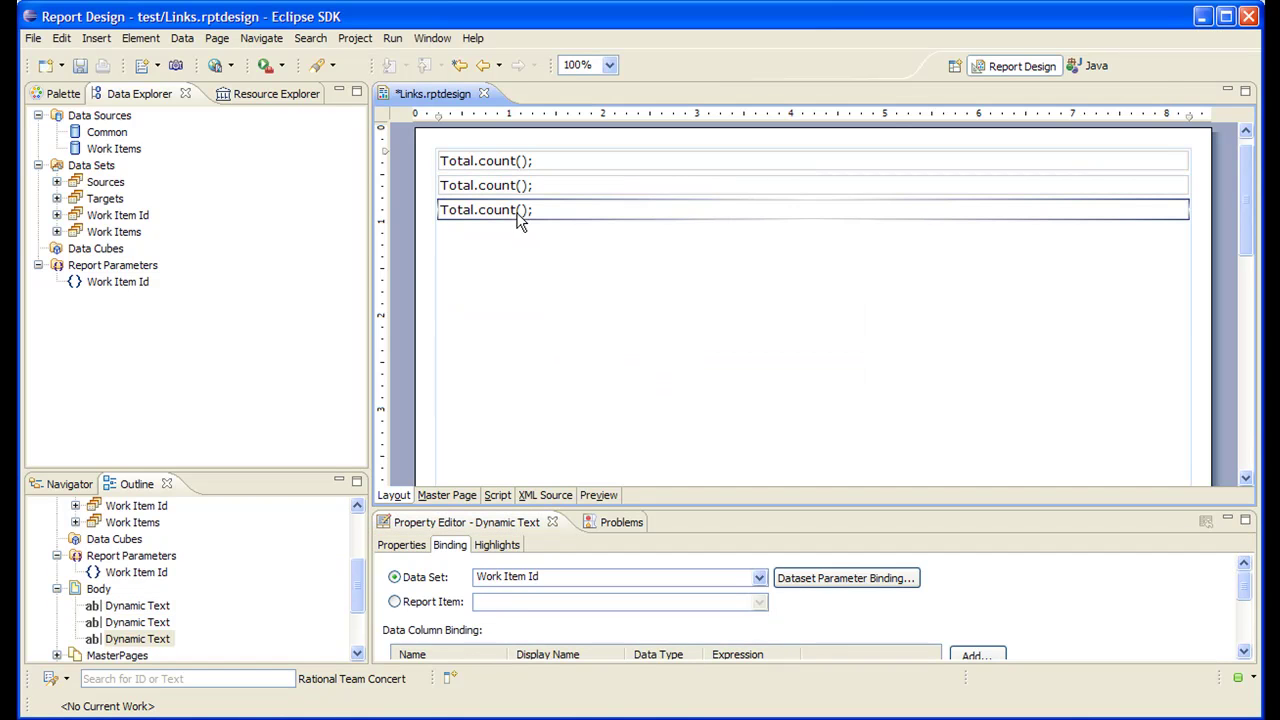
left_click(759, 577)
left_click(507, 619)
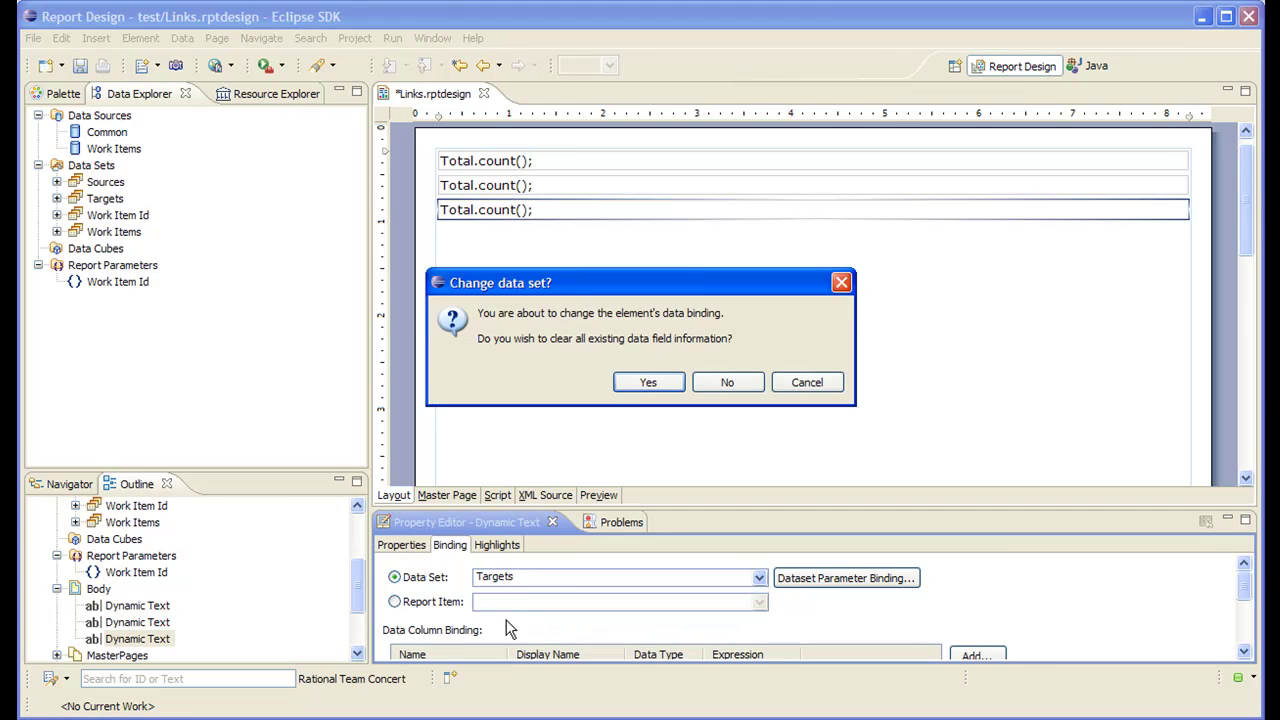
left_click(647, 384)
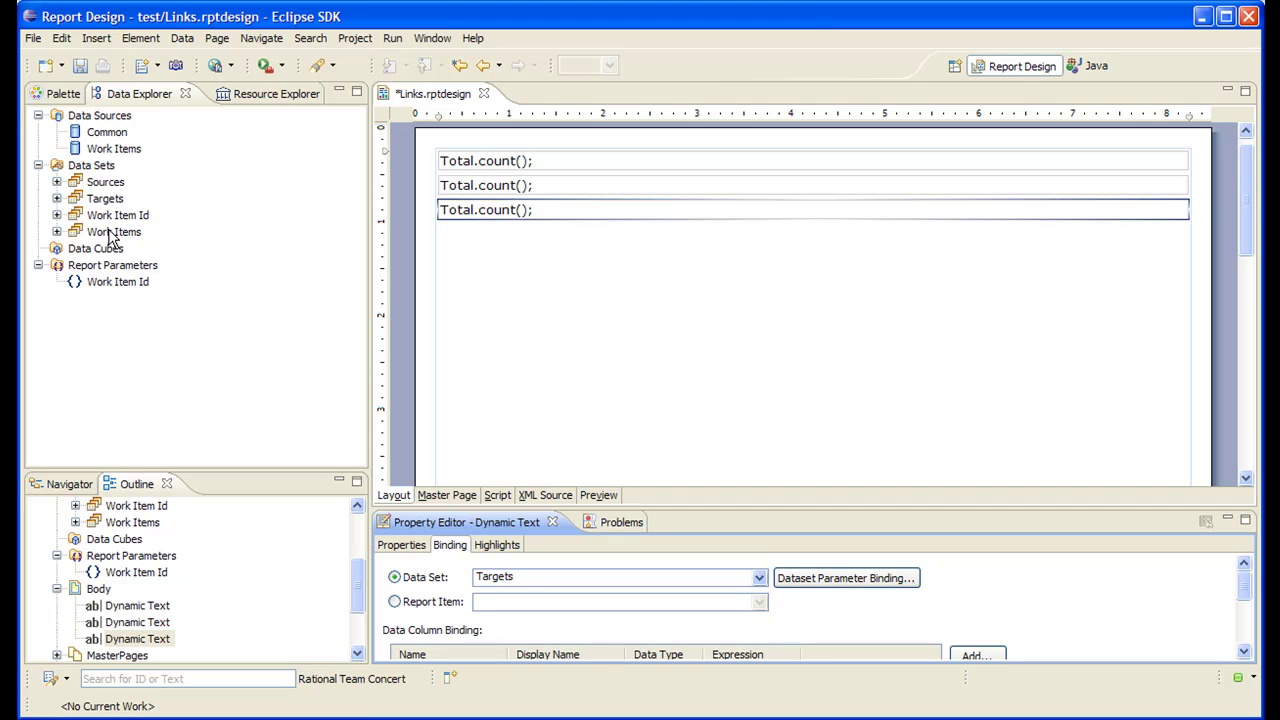
- Place the Work Items data set as a table below the counts, save, and preview the report
left_click_drag(112, 234, 506, 320)
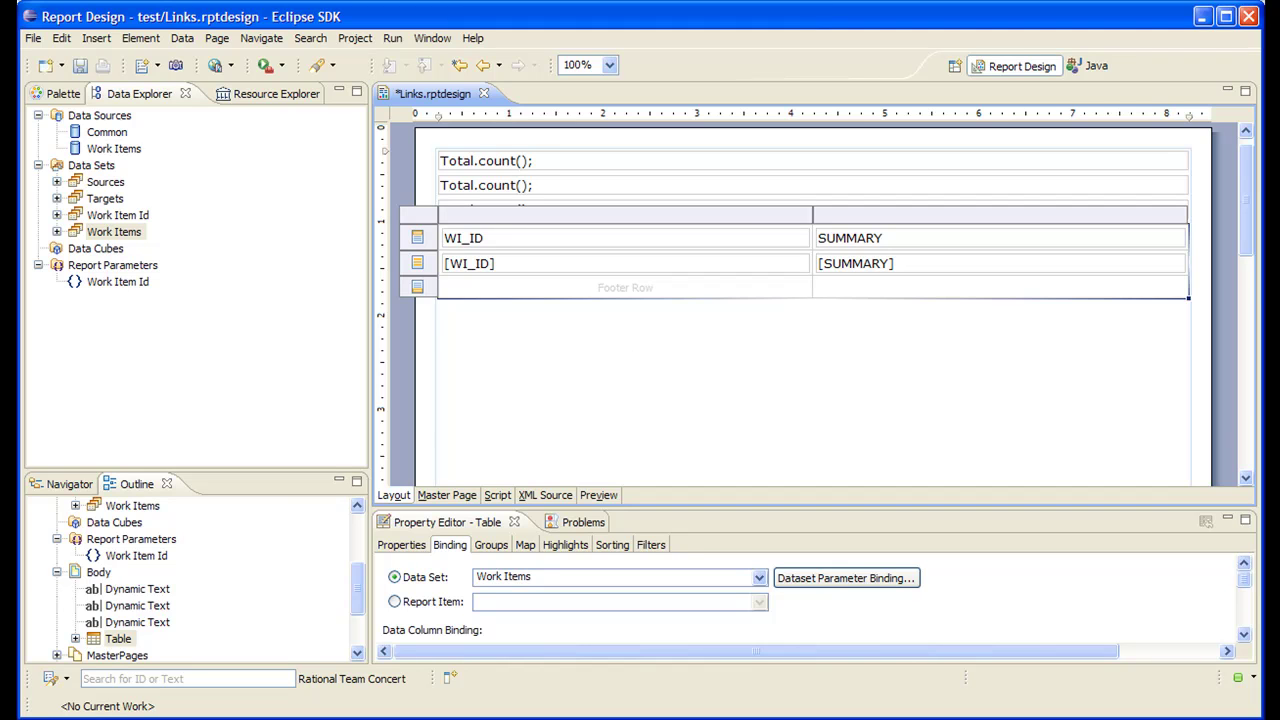
key("ctrl+s")
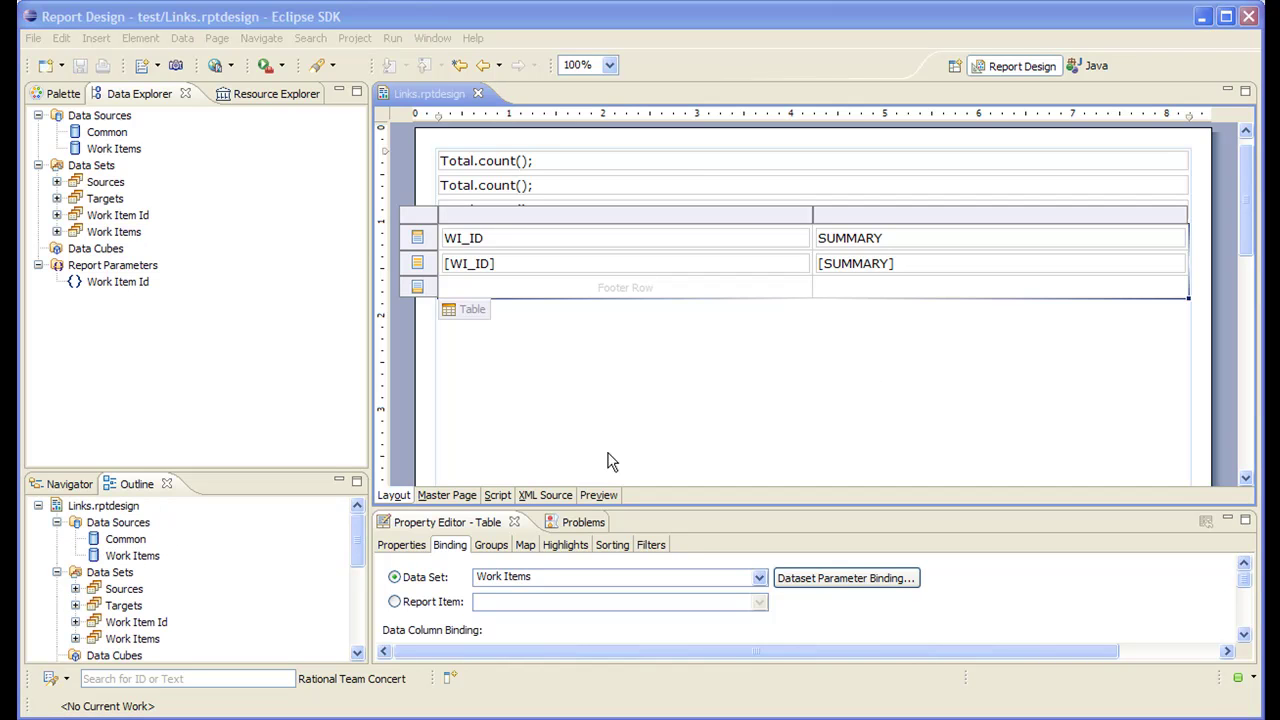
left_click(600, 497)
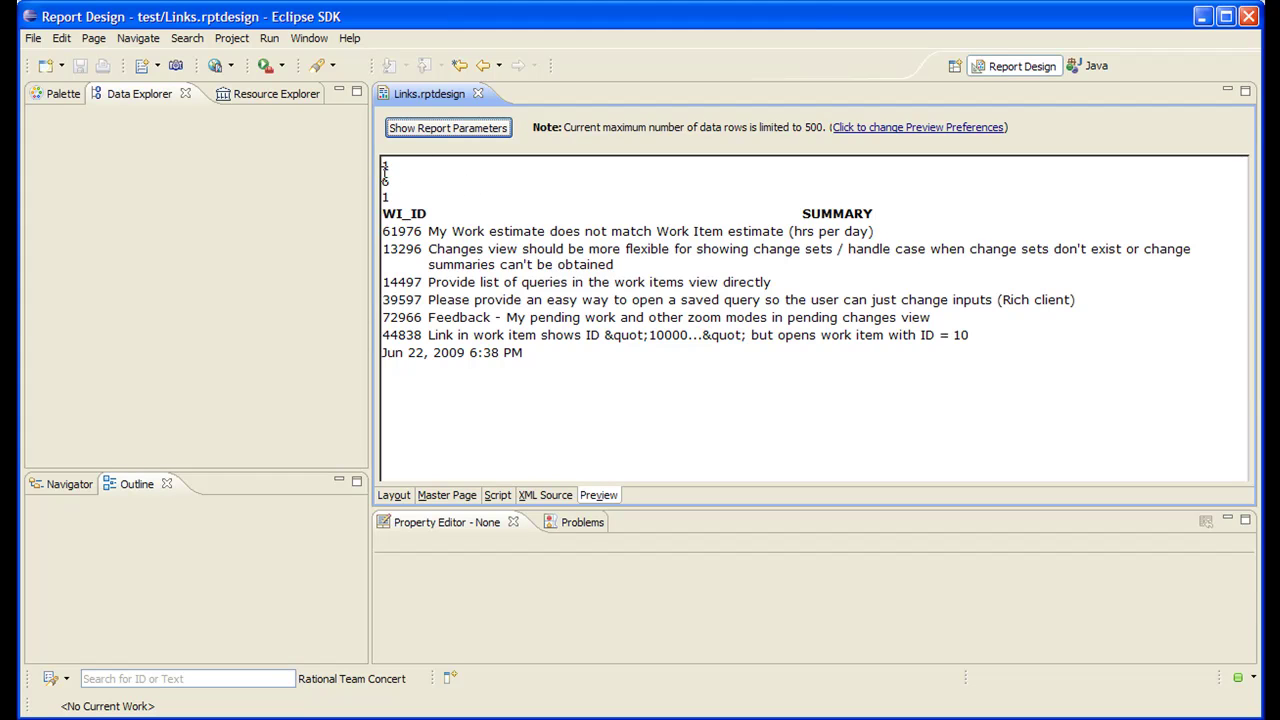
- Set Hide Element on all three Total.count(); texts and re-render the preview
left_click(395, 494)
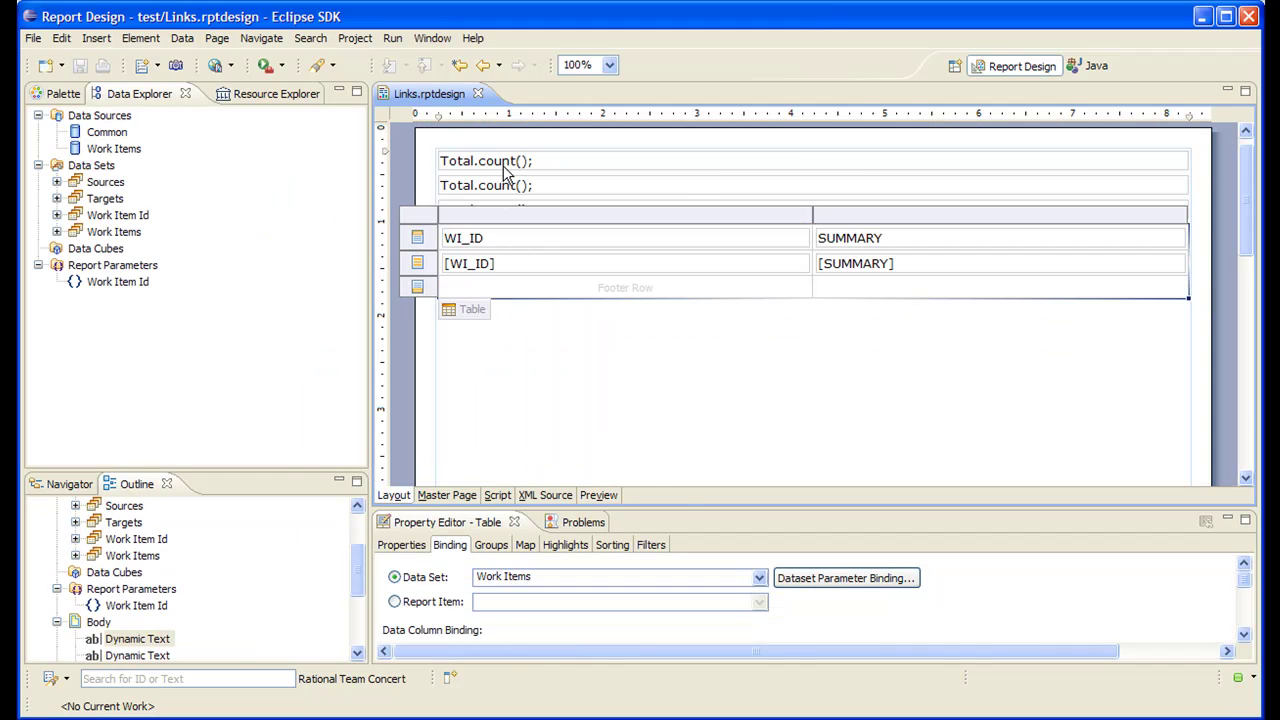
left_click(507, 190, "ctrl")
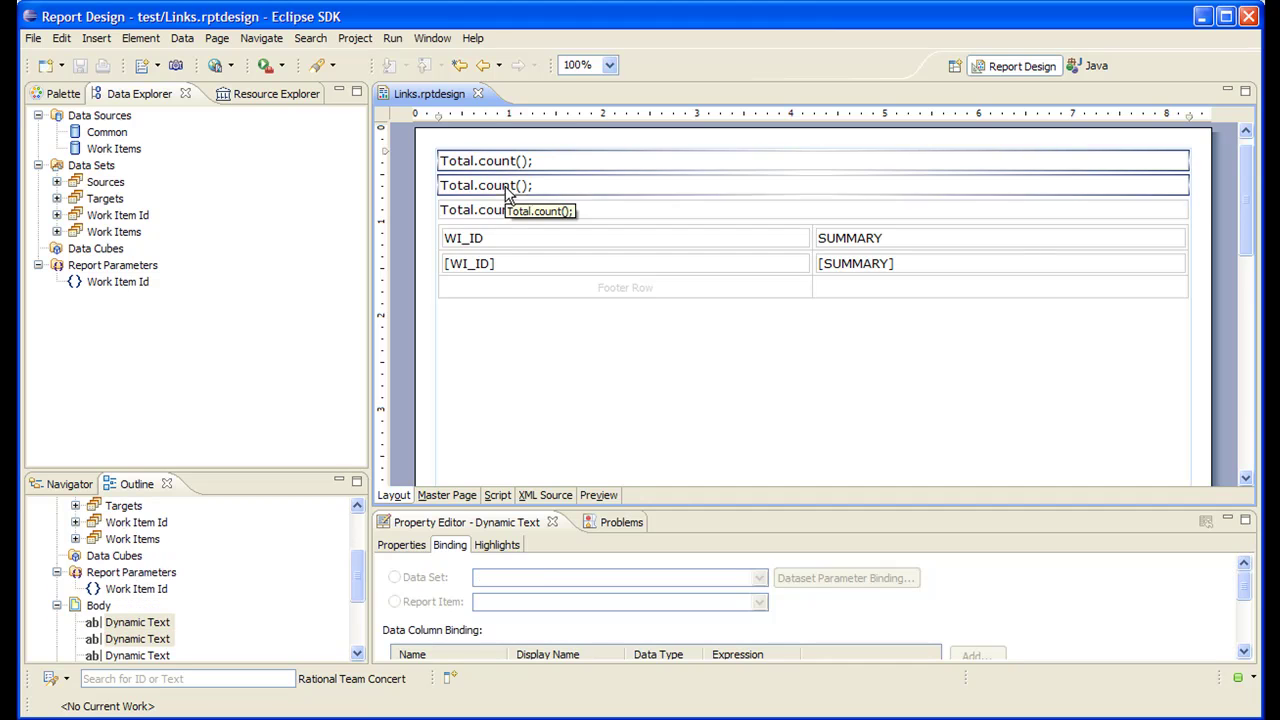
left_click(512, 214, "ctrl")
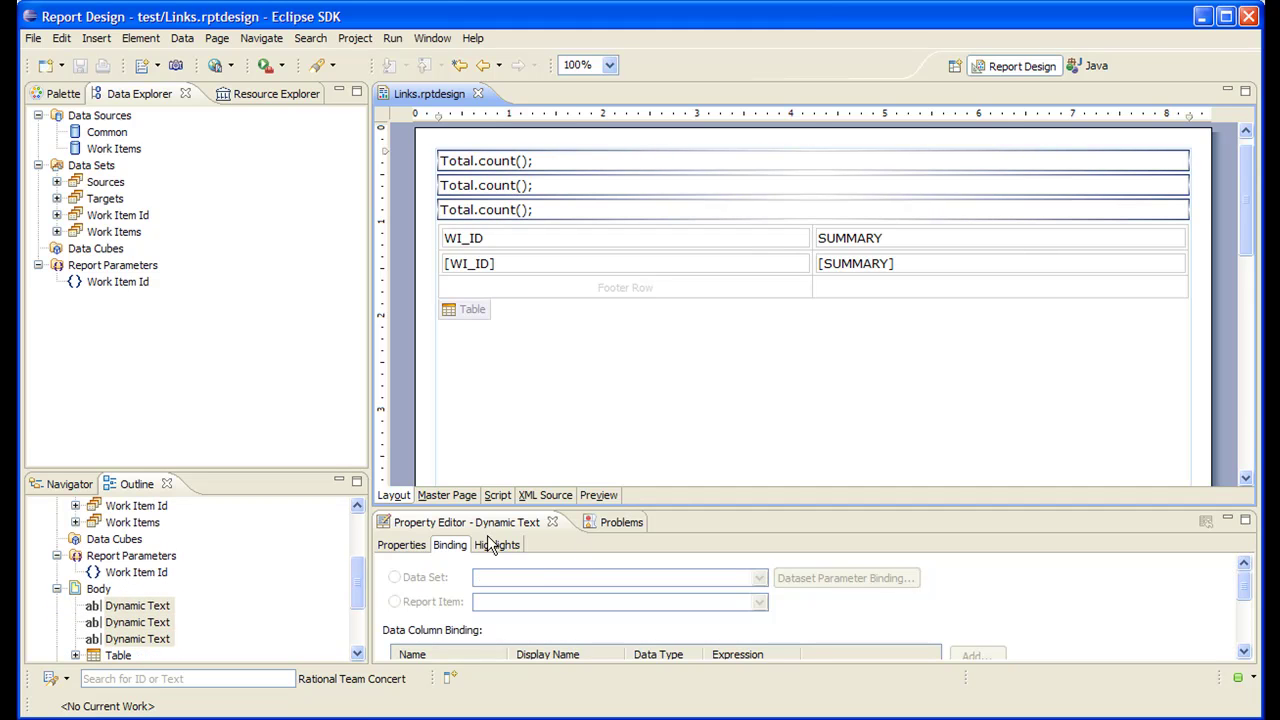
left_click(400, 547)
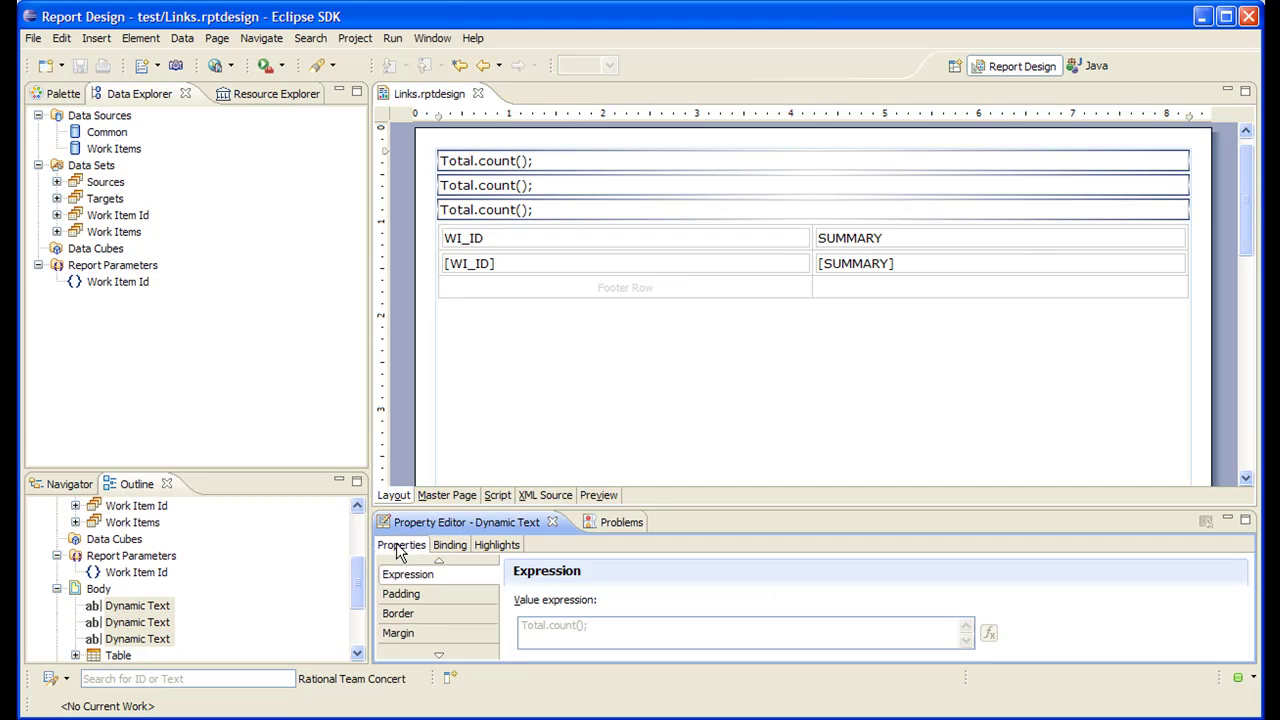
left_click(439, 655)
left_click(402, 613)
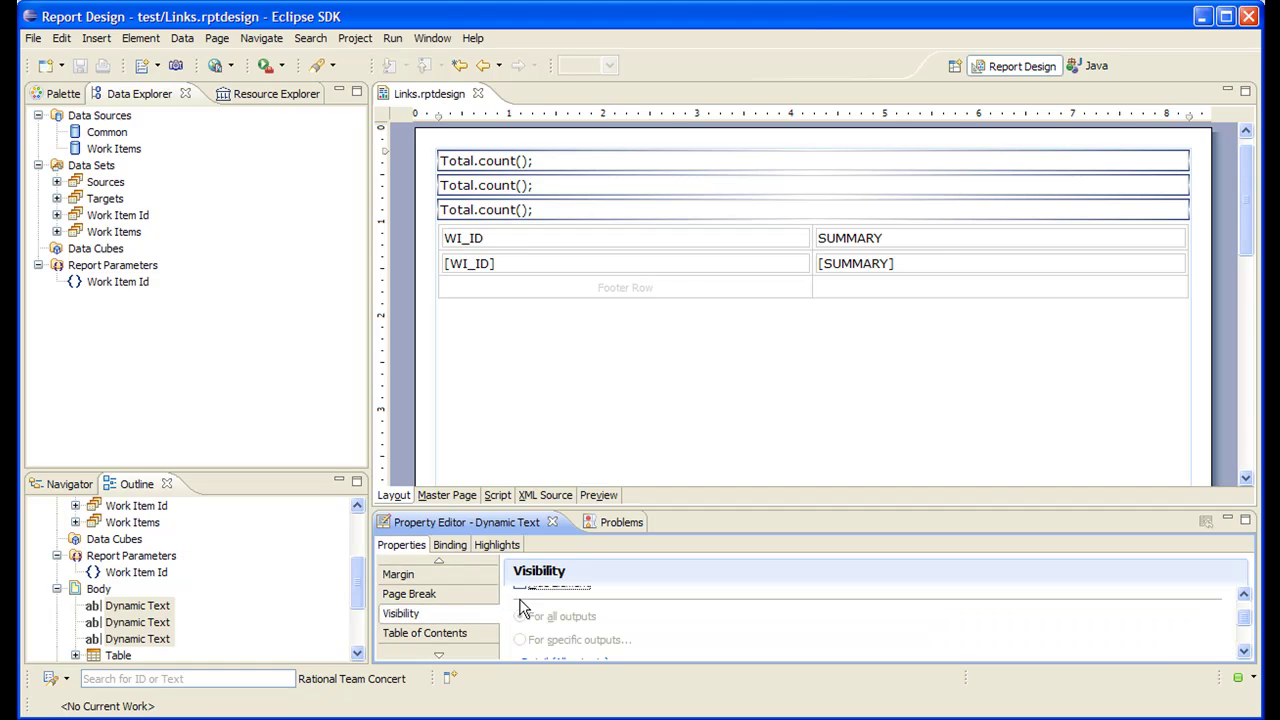
left_click(1245, 595)
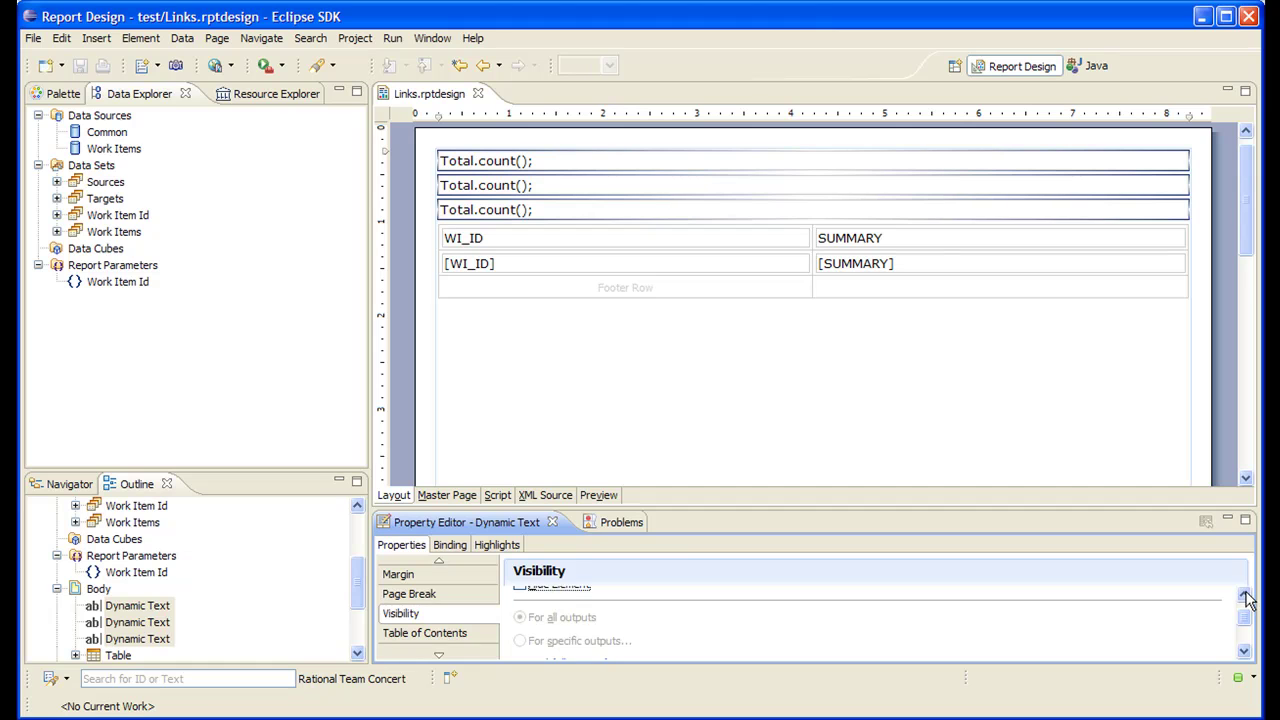
left_click(1245, 595)
left_click(519, 592)
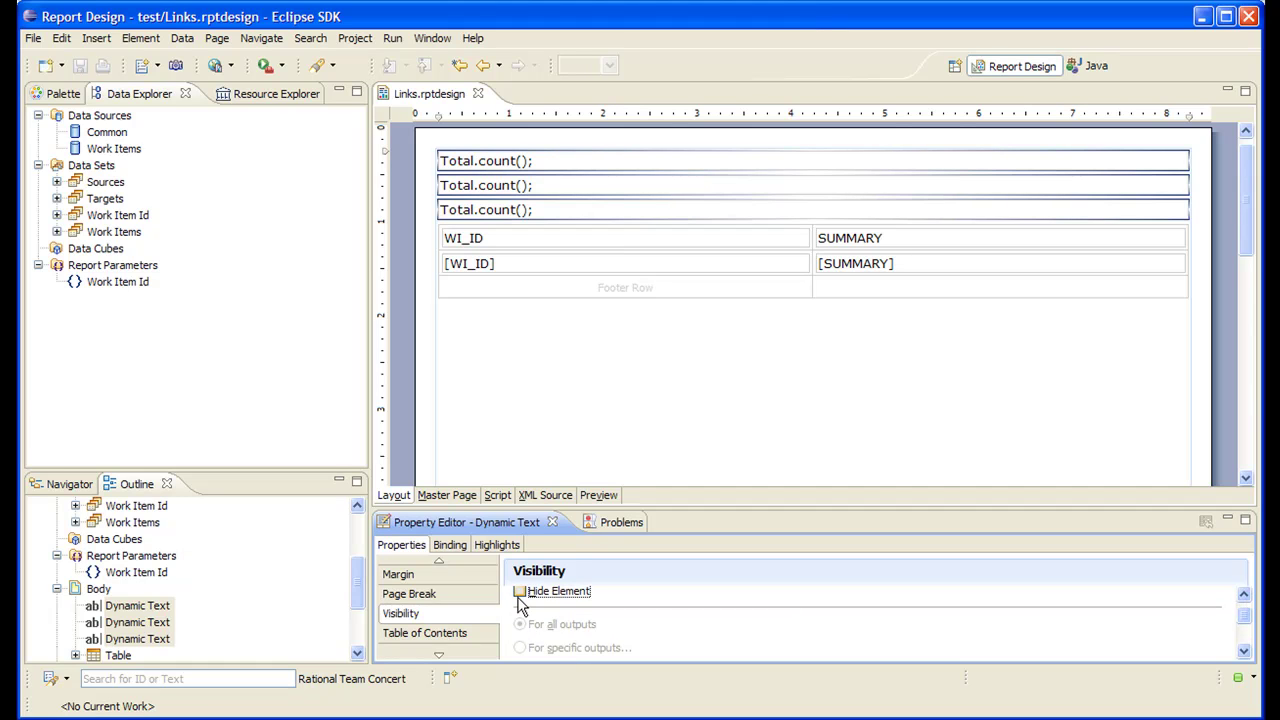
left_click(599, 496)
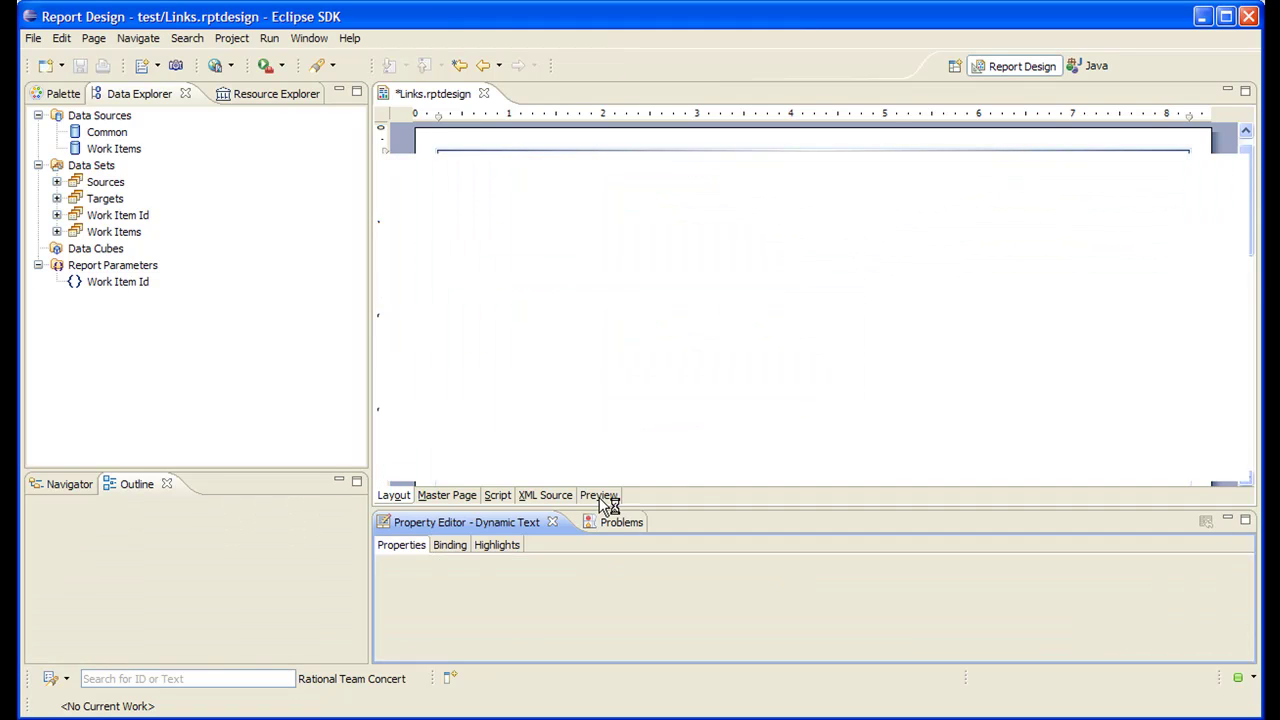